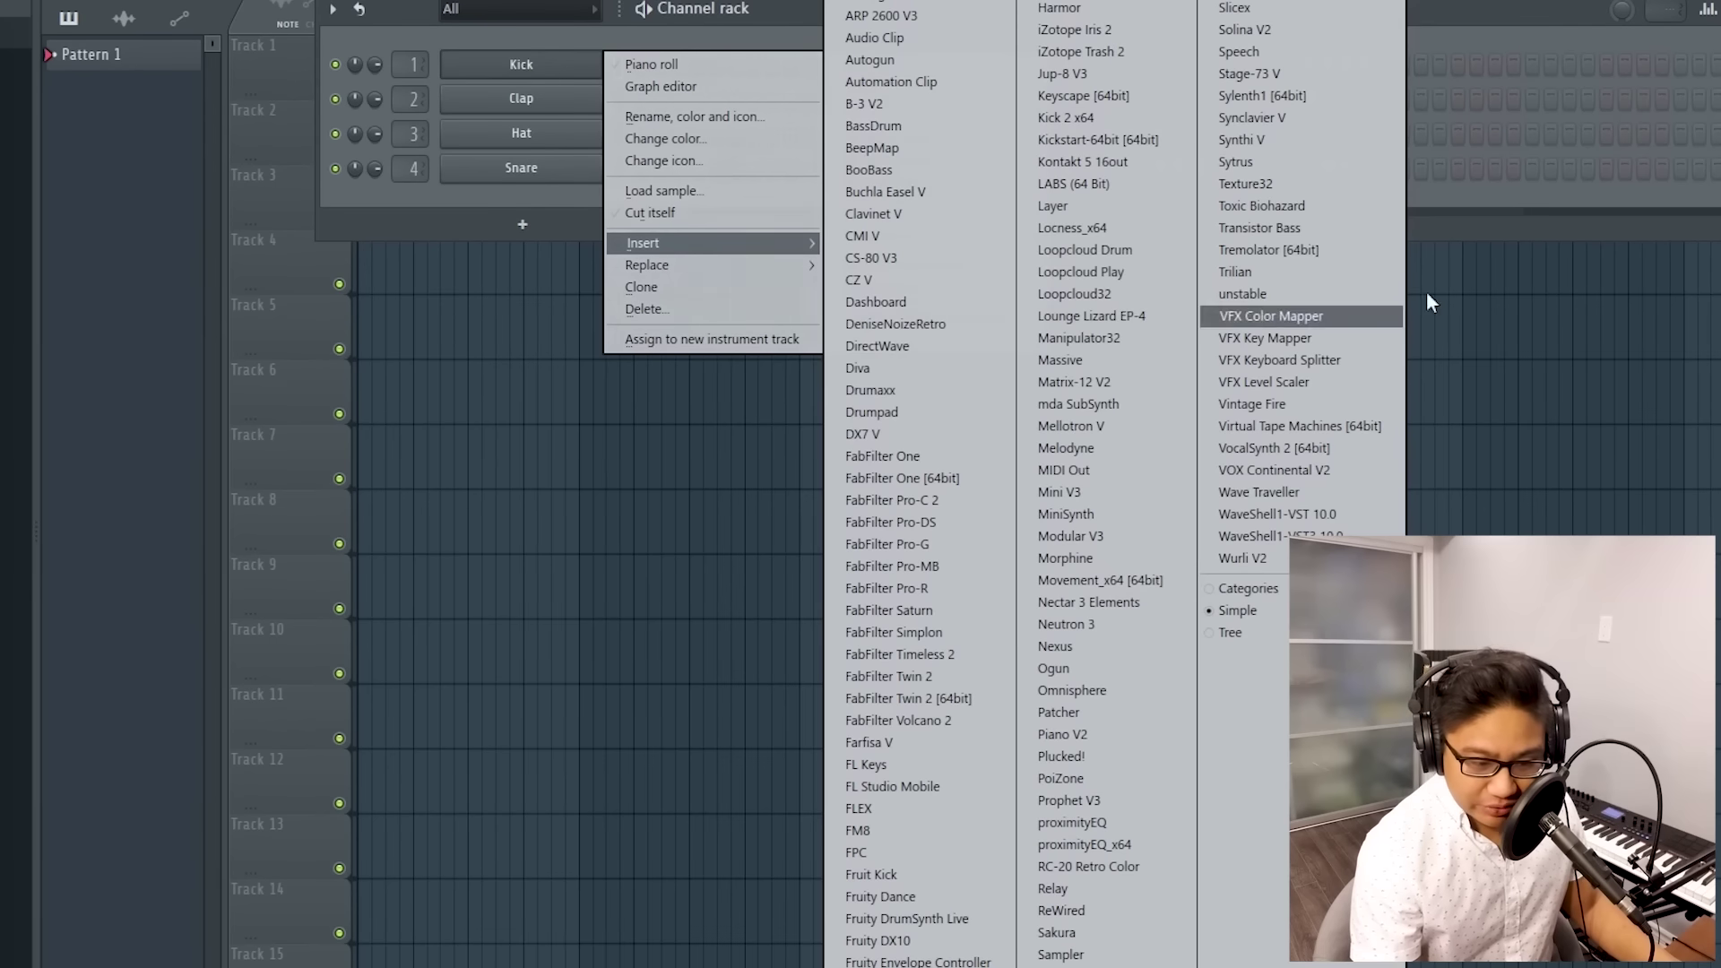
Step: Insert an Omnisphere instrument channel and tap in the project tempo
left_click(1108, 690)
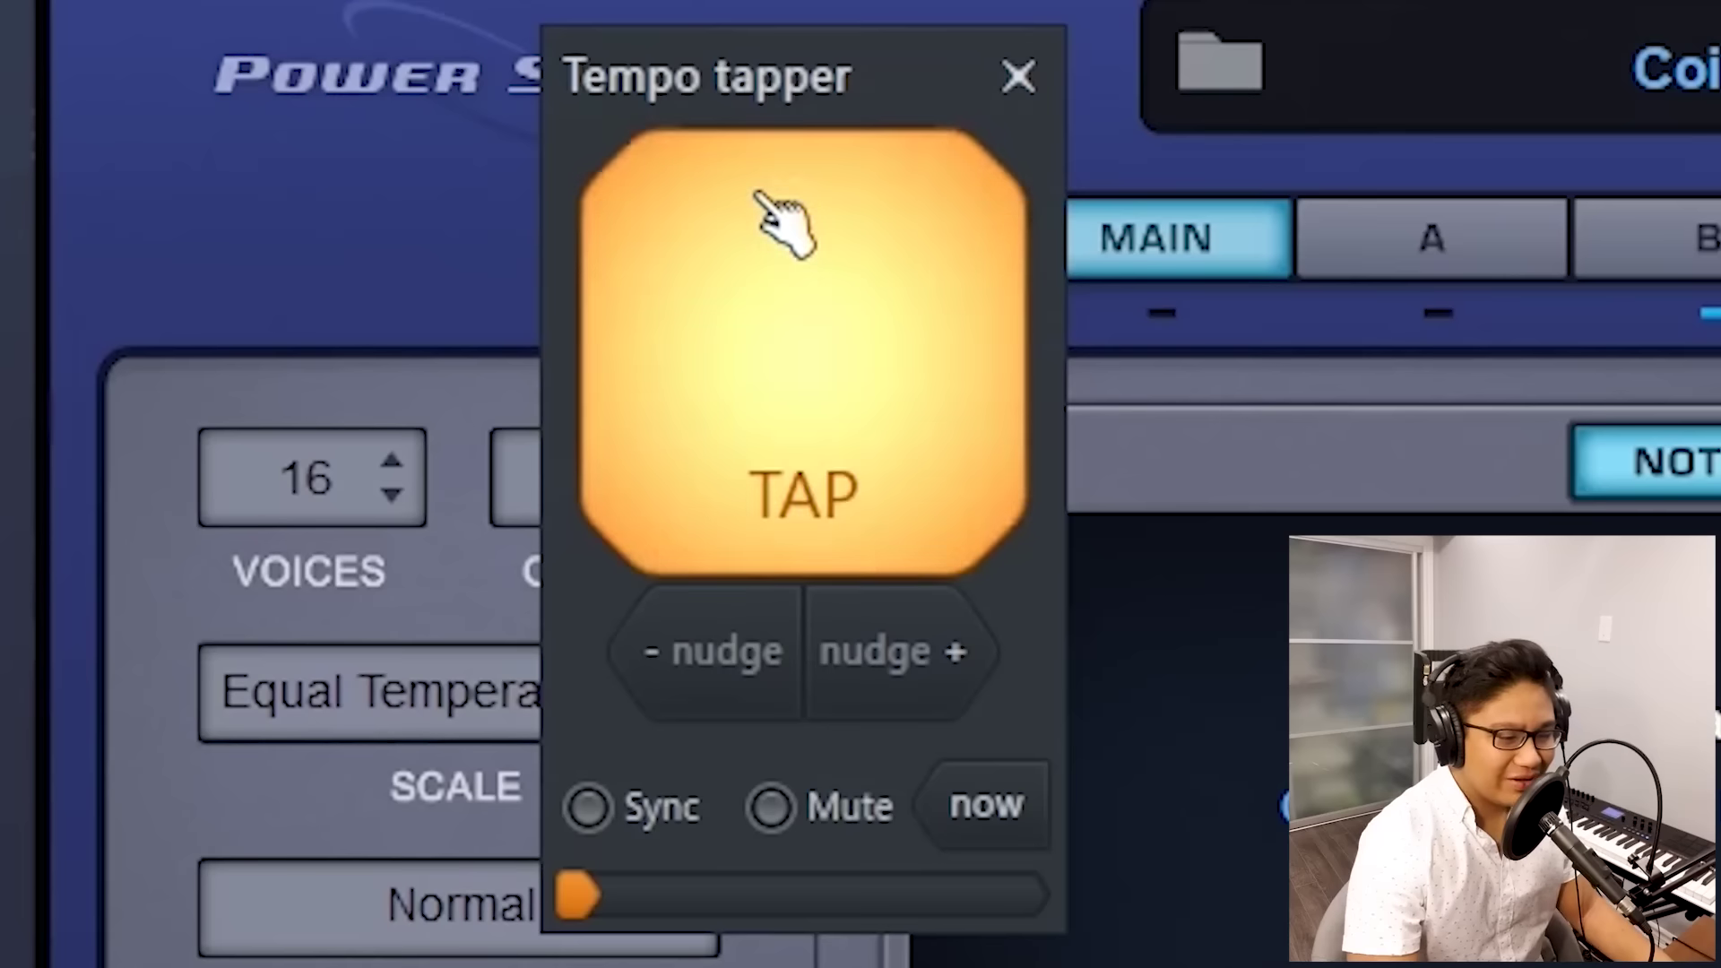
left_click(655, 319)
left_click(655, 319)
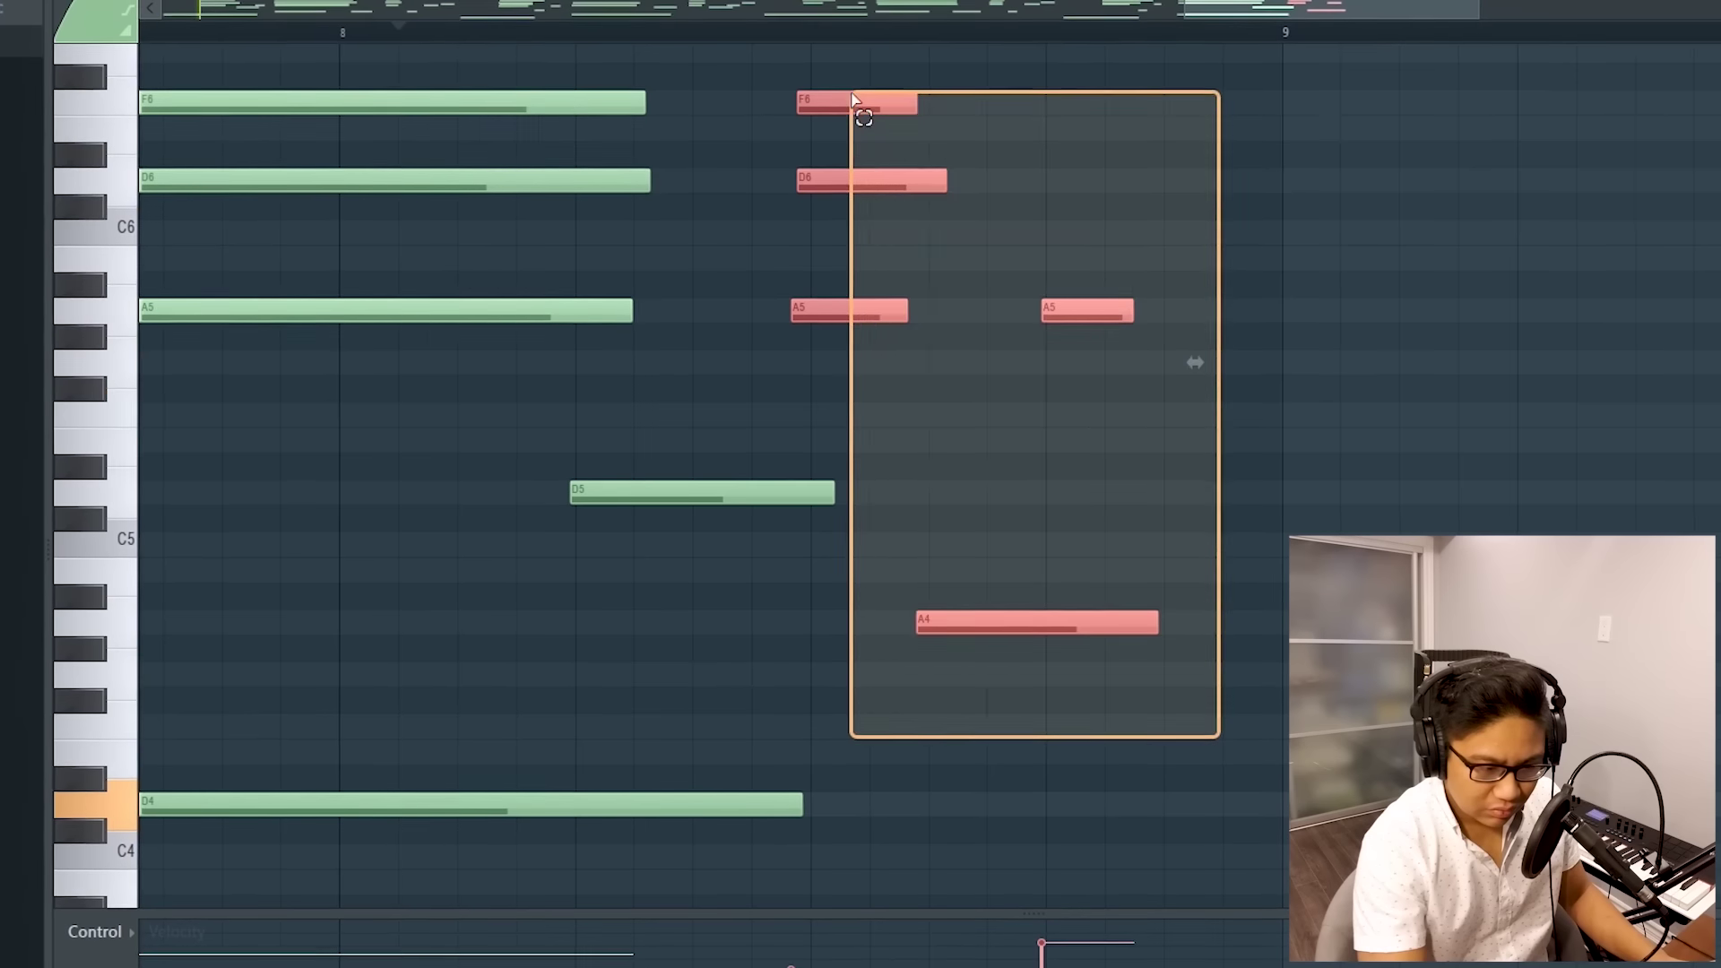
Step: Select the last five notes near the end of bar 8 and shift them slightly later in the piano roll
left_click_drag(853, 100, 857, 102)
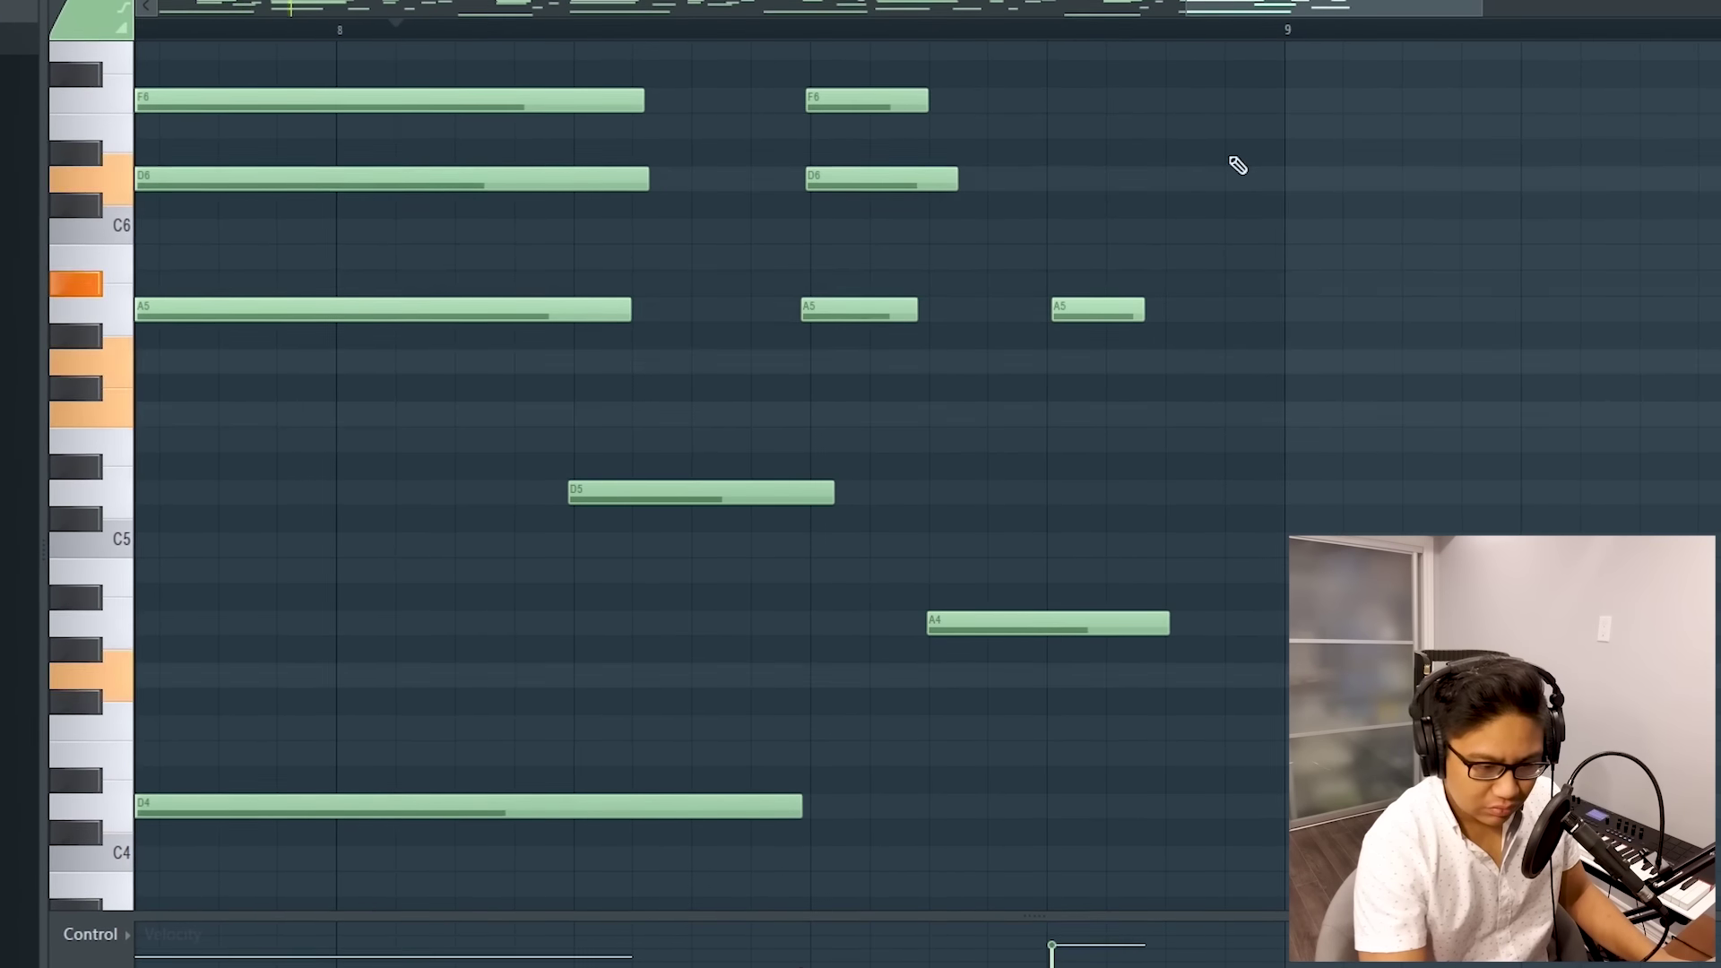
right_click(1177, 177)
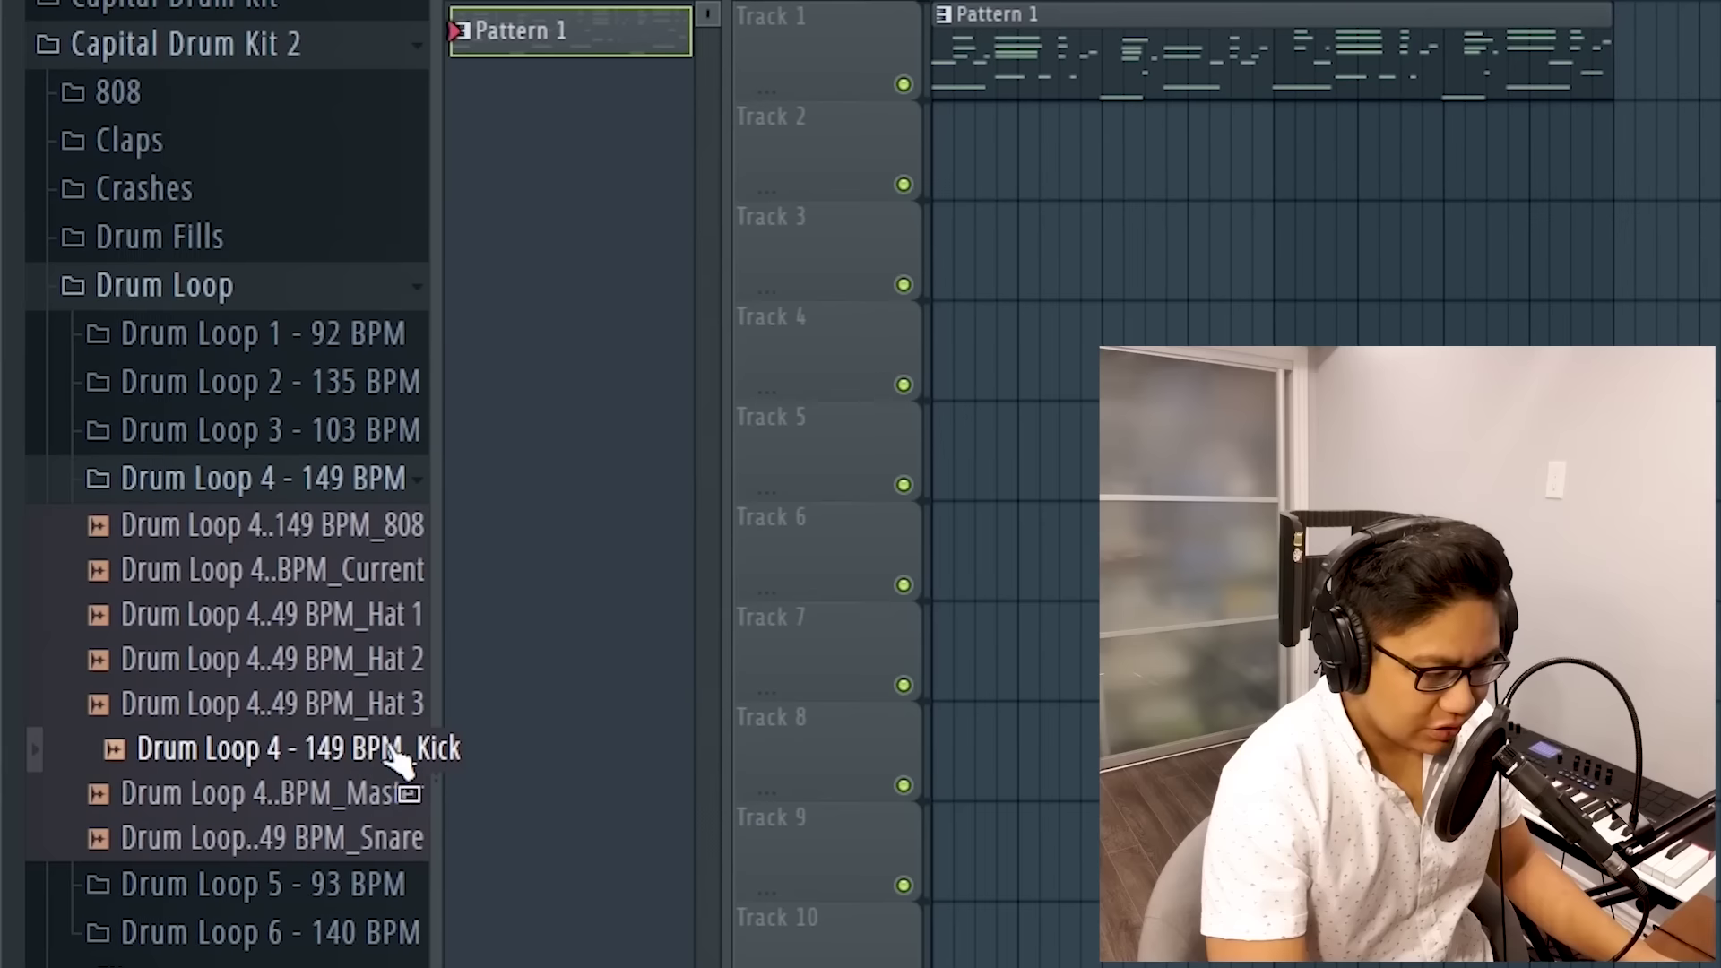
Step: Place the Drum Loop 4 - 149 BPM Kick, Snare and Hat 1 samples on playlist tracks
left_click_drag(395, 749, 923, 359)
left_click_drag(340, 847, 941, 659)
left_click_drag(210, 615, 932, 561)
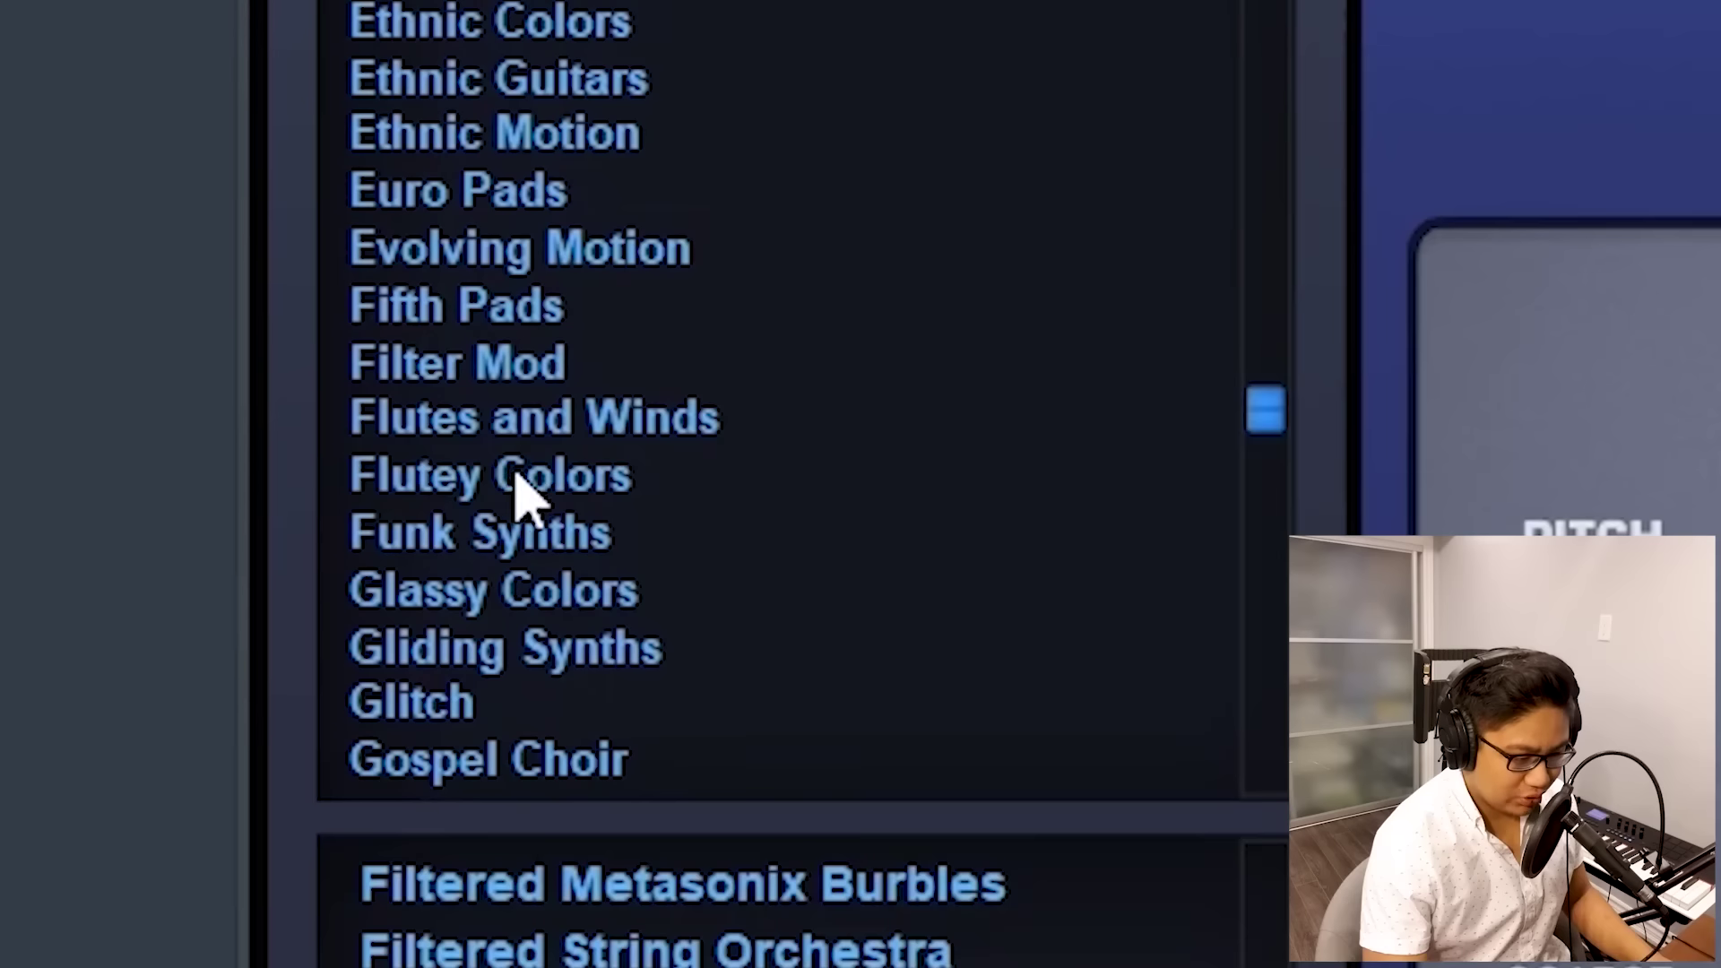
Step: Choose the Flutey Colors category in the synth's patch browser
left_click(510, 475)
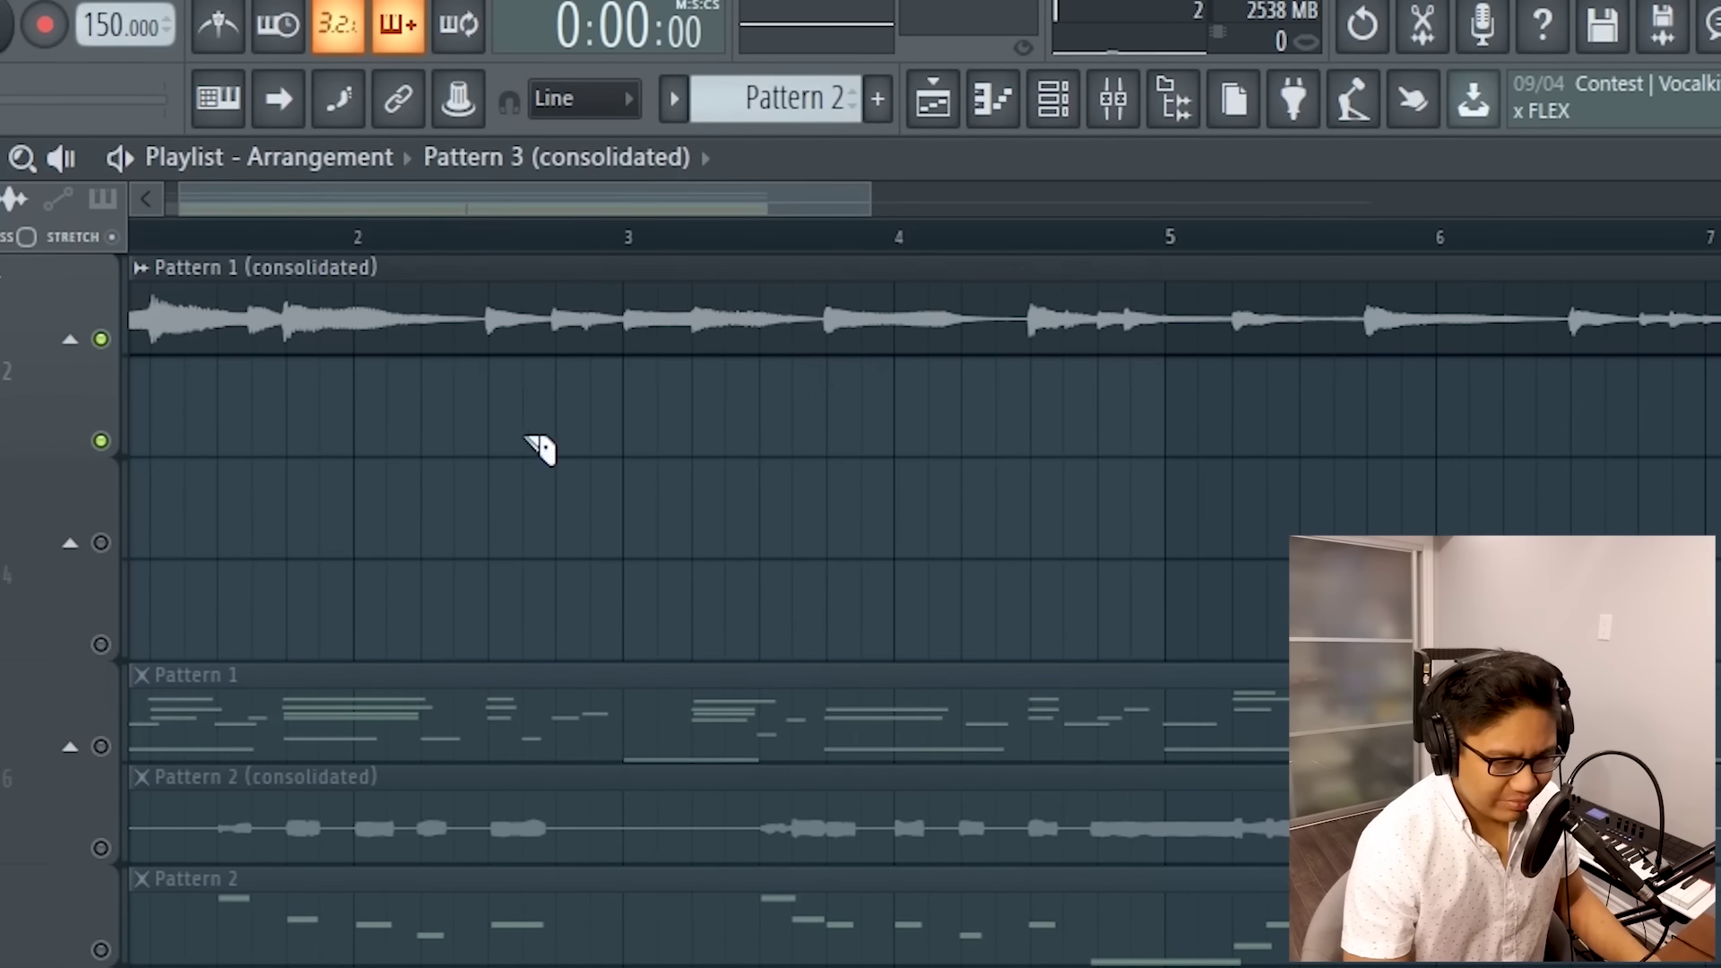
Step: Slice the Pattern 1 (consolidated) clip at each bar and stretch the first slice to two bars on Track 2
left_click_drag(354, 309, 346, 377)
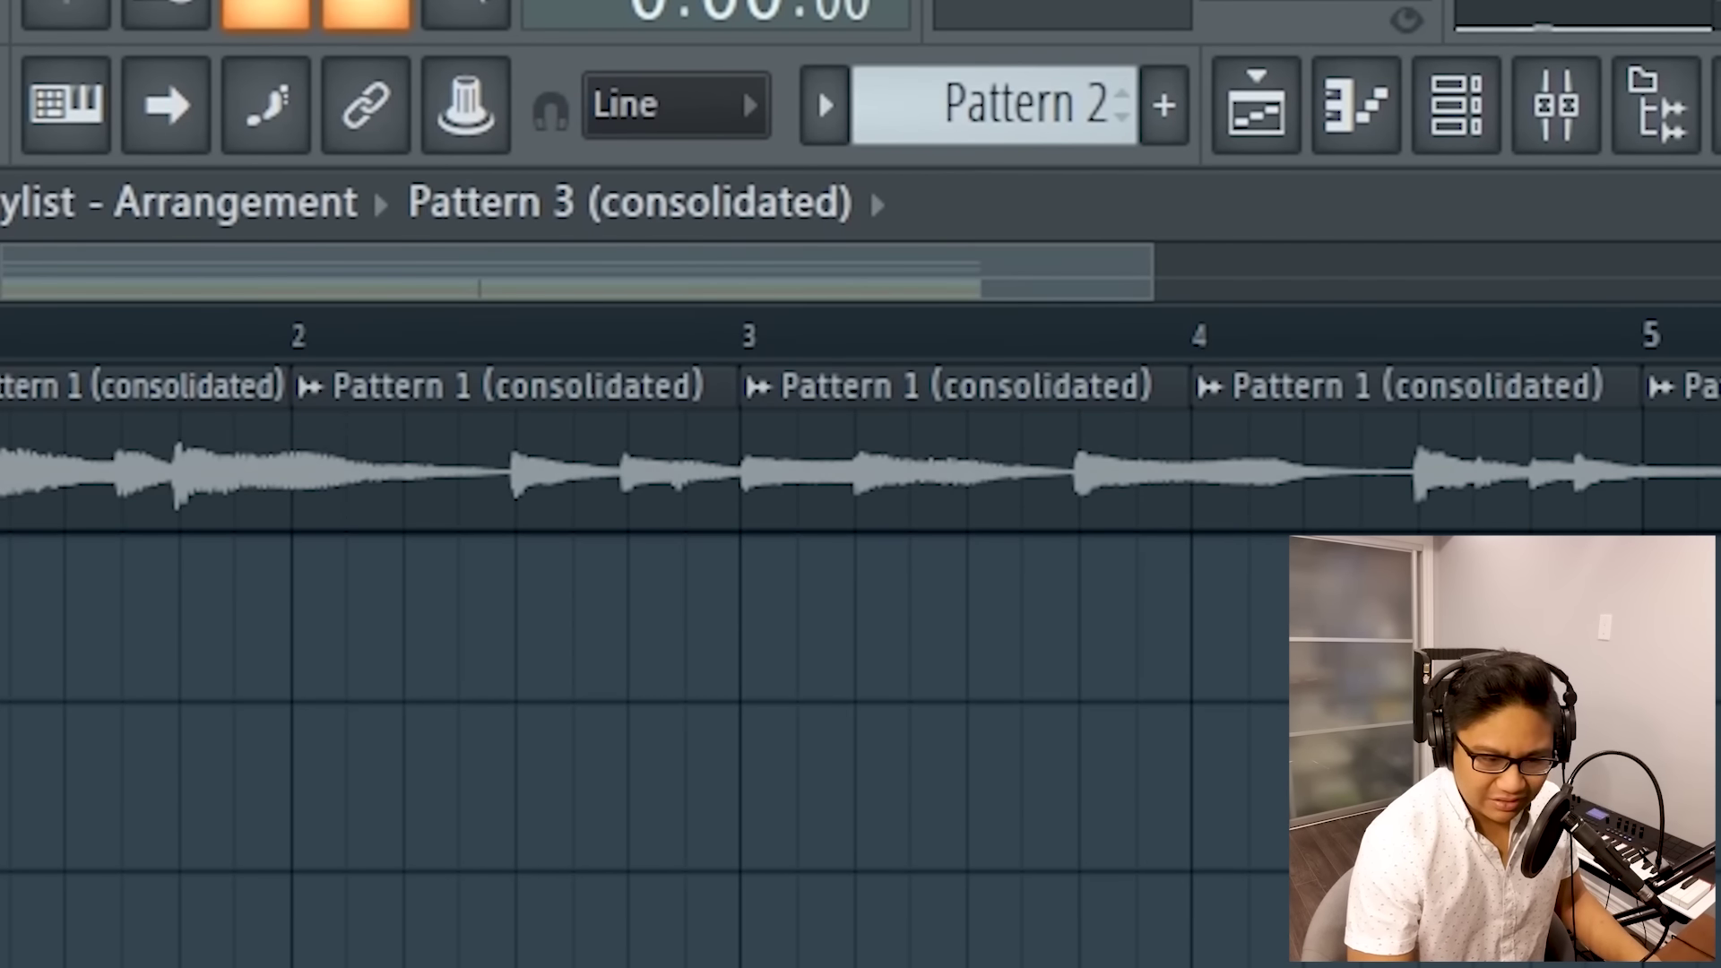
left_click_drag(269, 451, 269, 621)
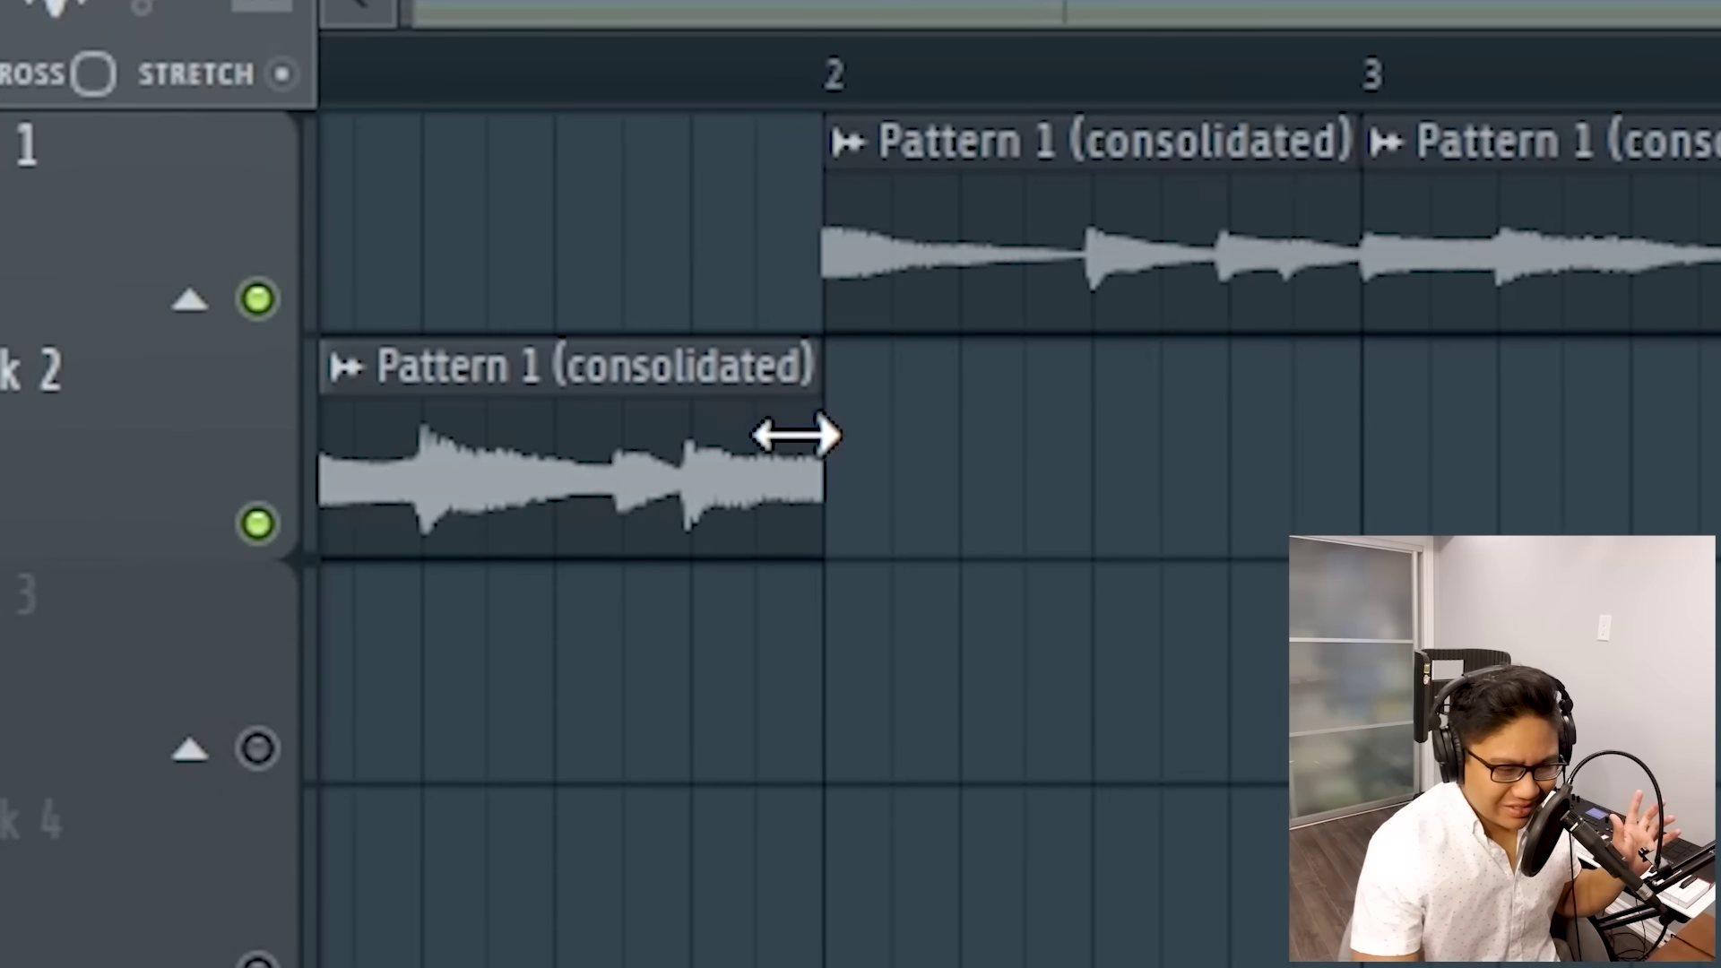
left_click_drag(796, 437, 1342, 428)
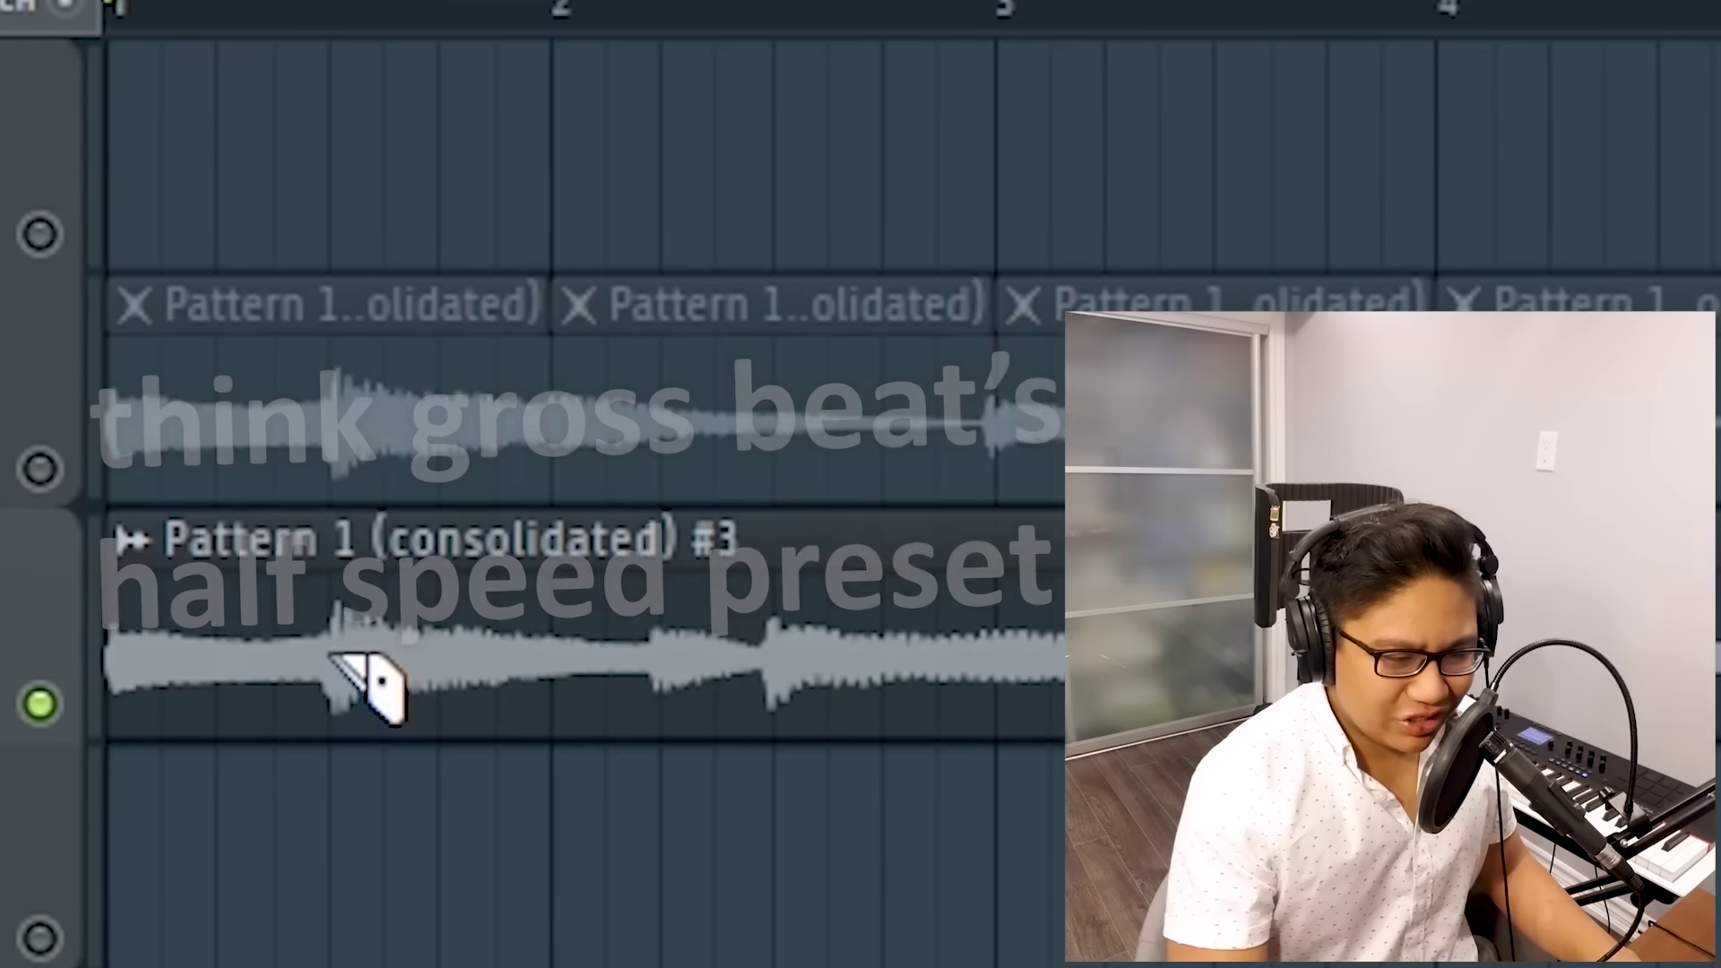
Step: Try to slice the Pattern 1 (consolidated) #3 clip at every half bar up to bar 3
left_click(334, 663)
left_click(551, 668)
left_click(772, 681)
left_click(995, 694)
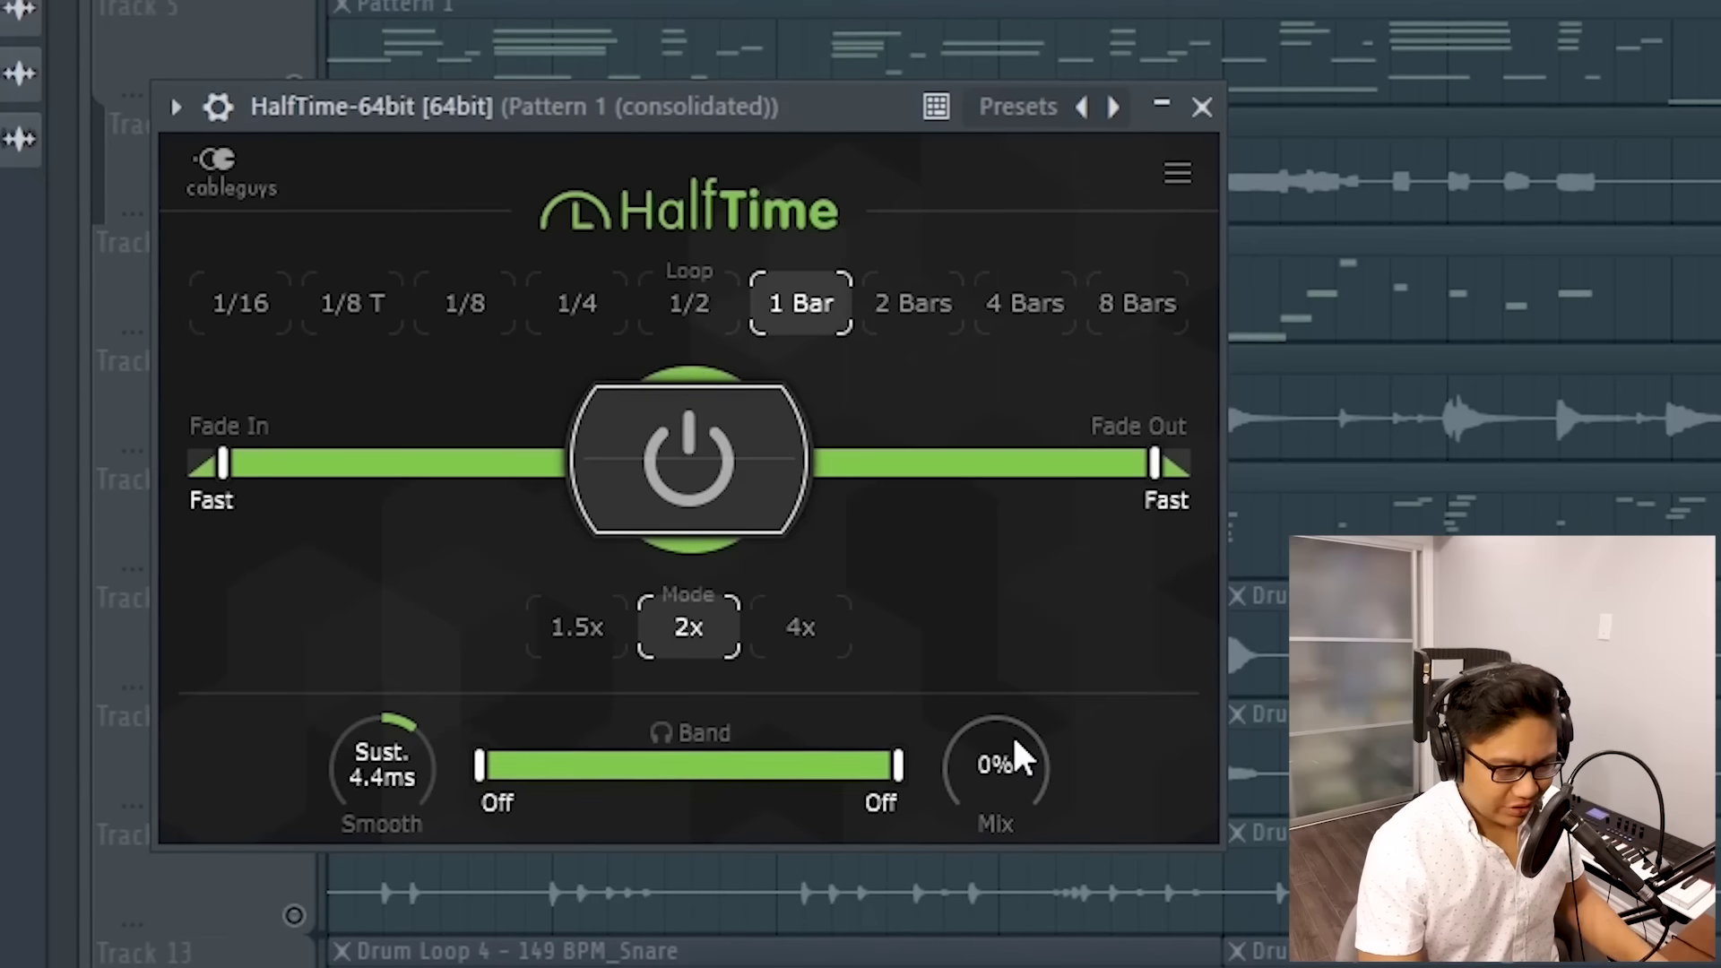
Step: Audition the Pattern 1 audio with HalfTime at 0% mix, set the Mix to 100%, and replay it
key("space")
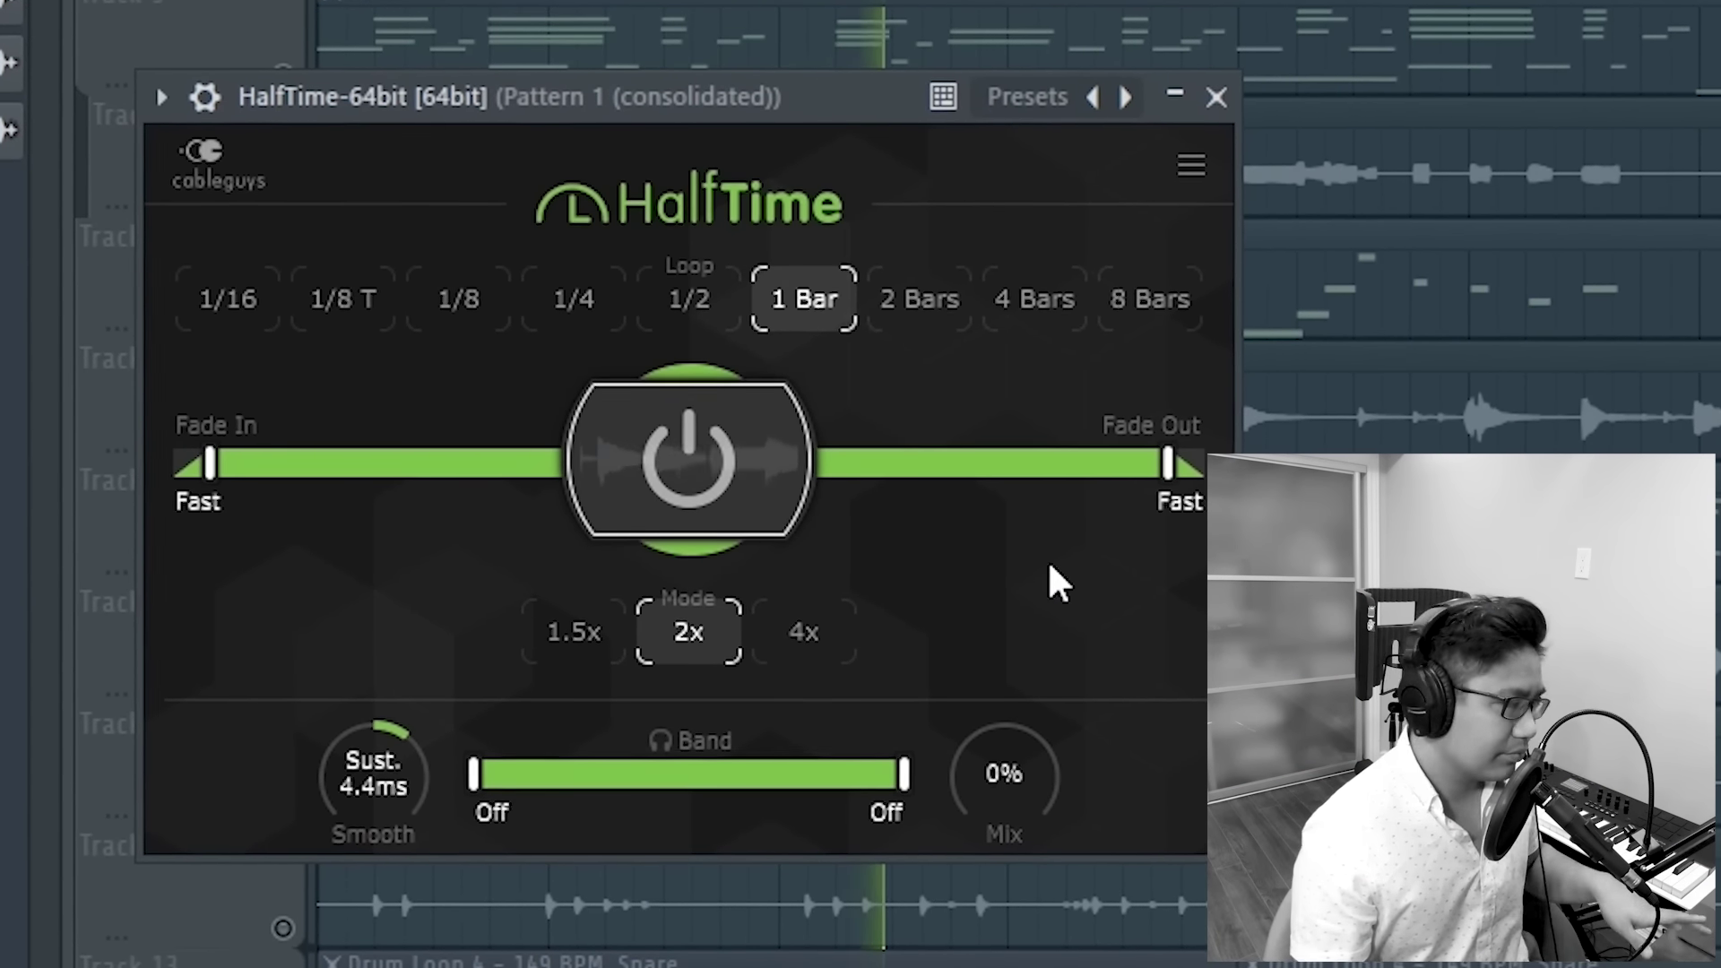
key("space")
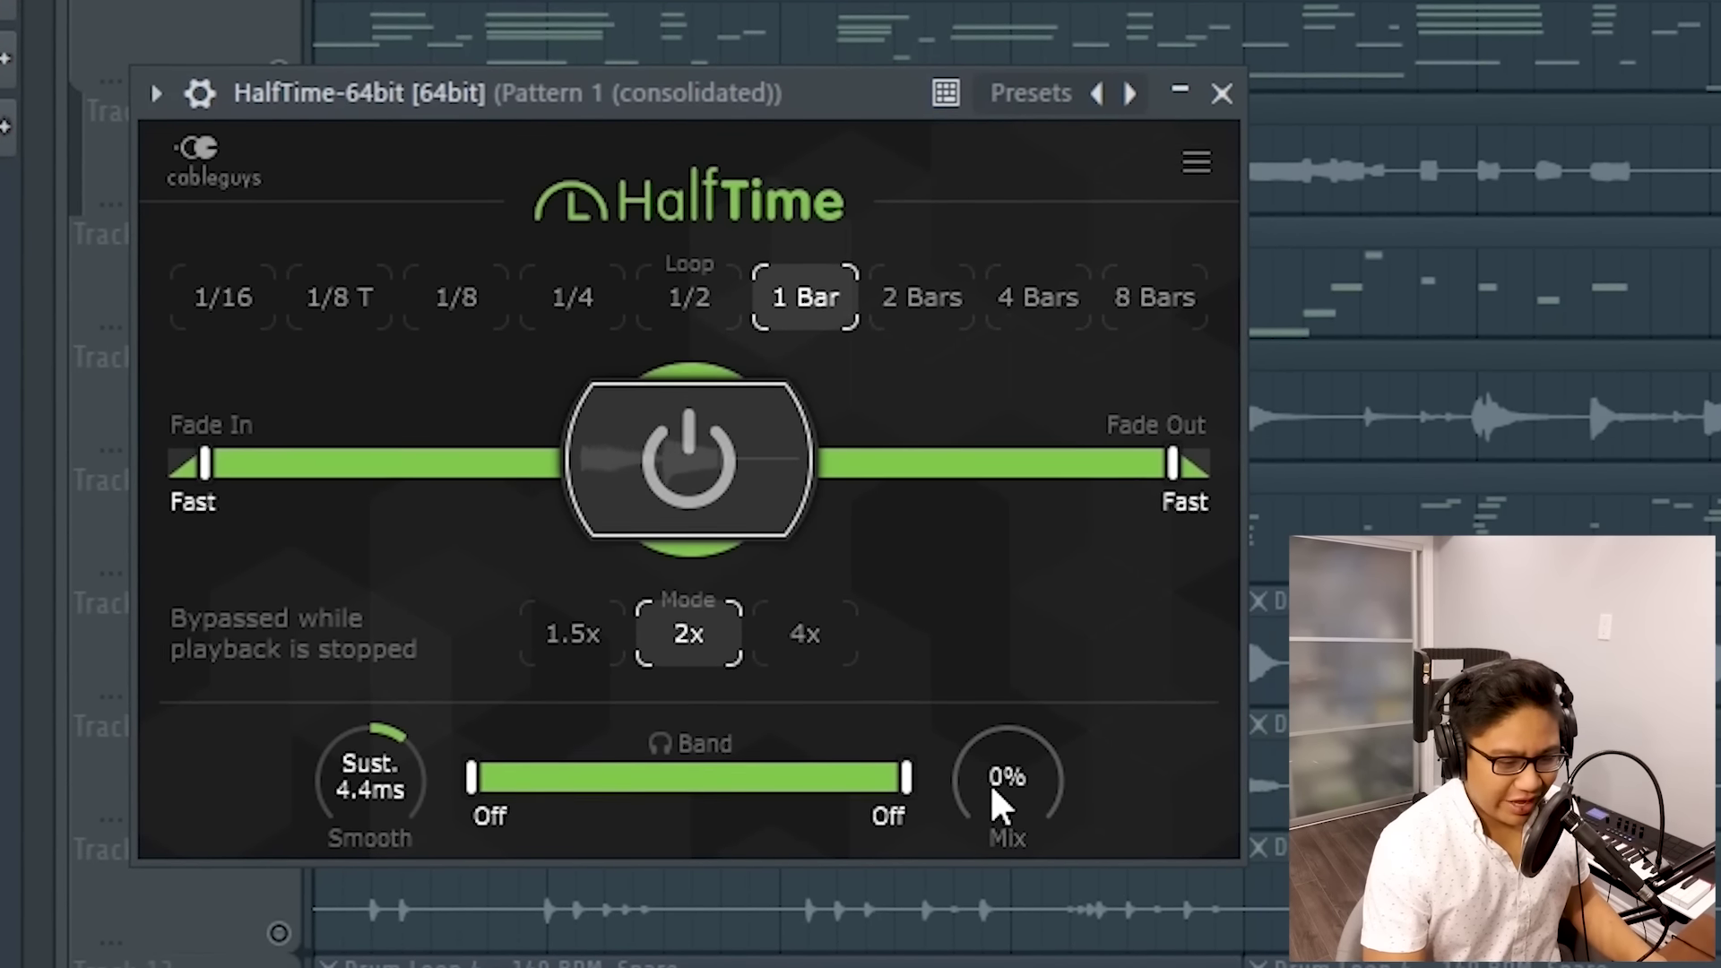
double_click(991, 789)
key("space")
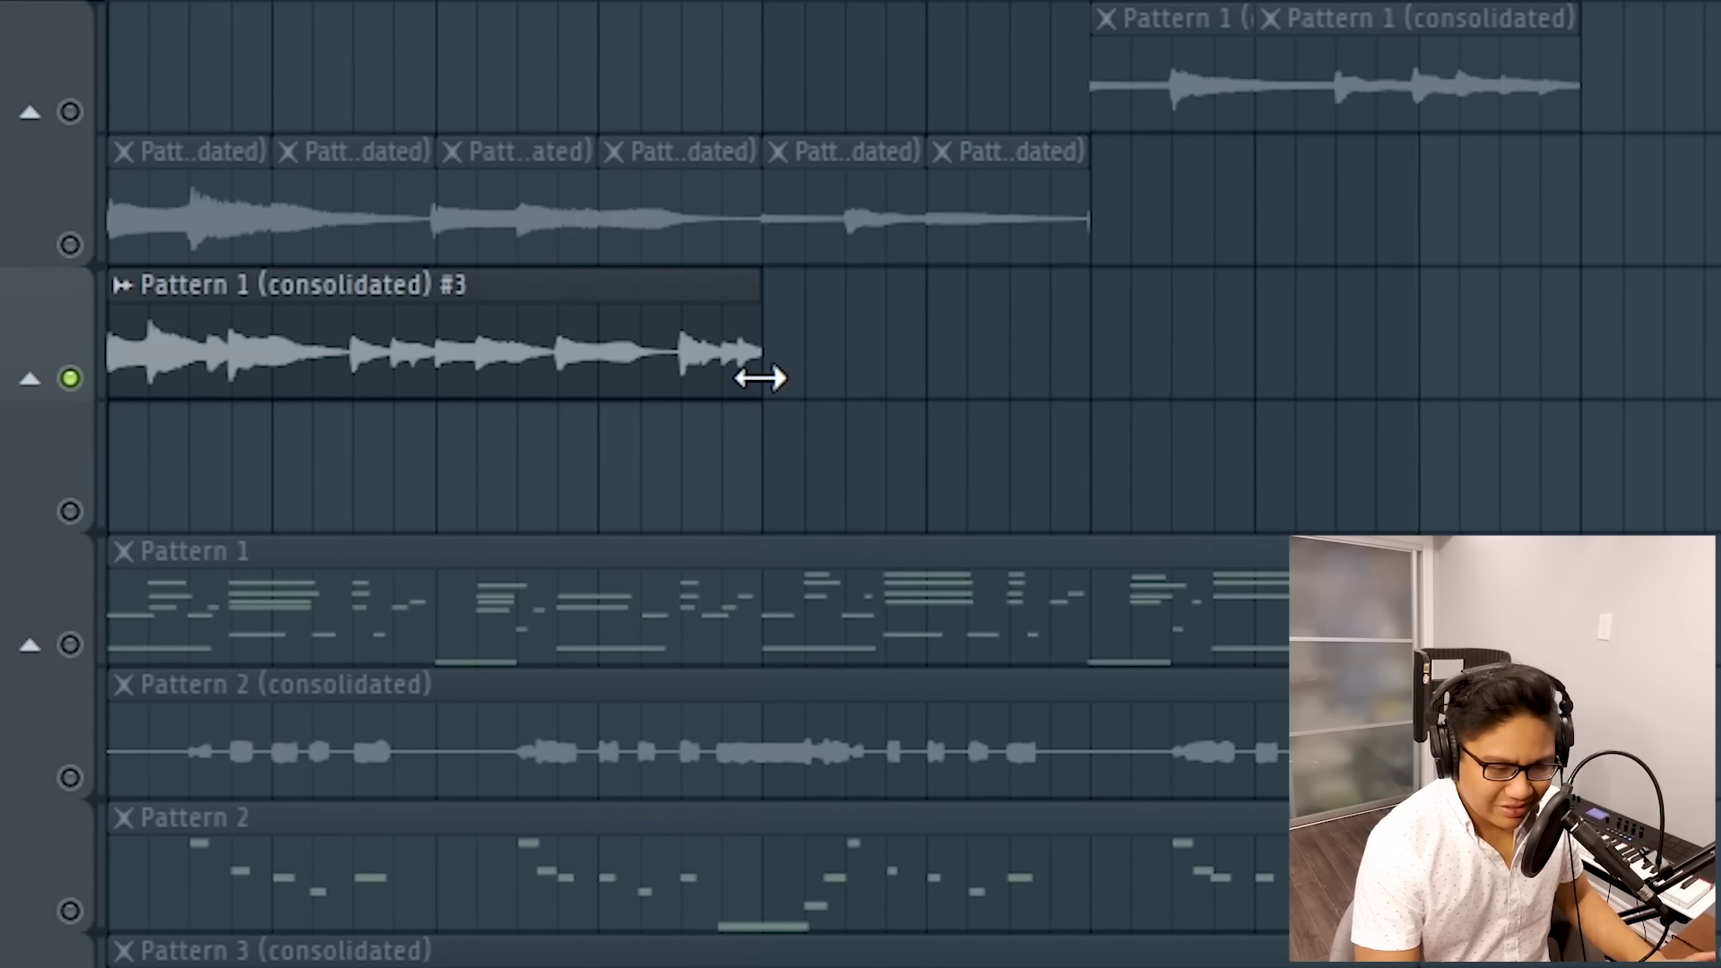
Step: Stretch the four-bar Pattern 1 (consolidated) #3 clip to about eight bars, ending at bar 9
left_click_drag(753, 377, 1402, 400)
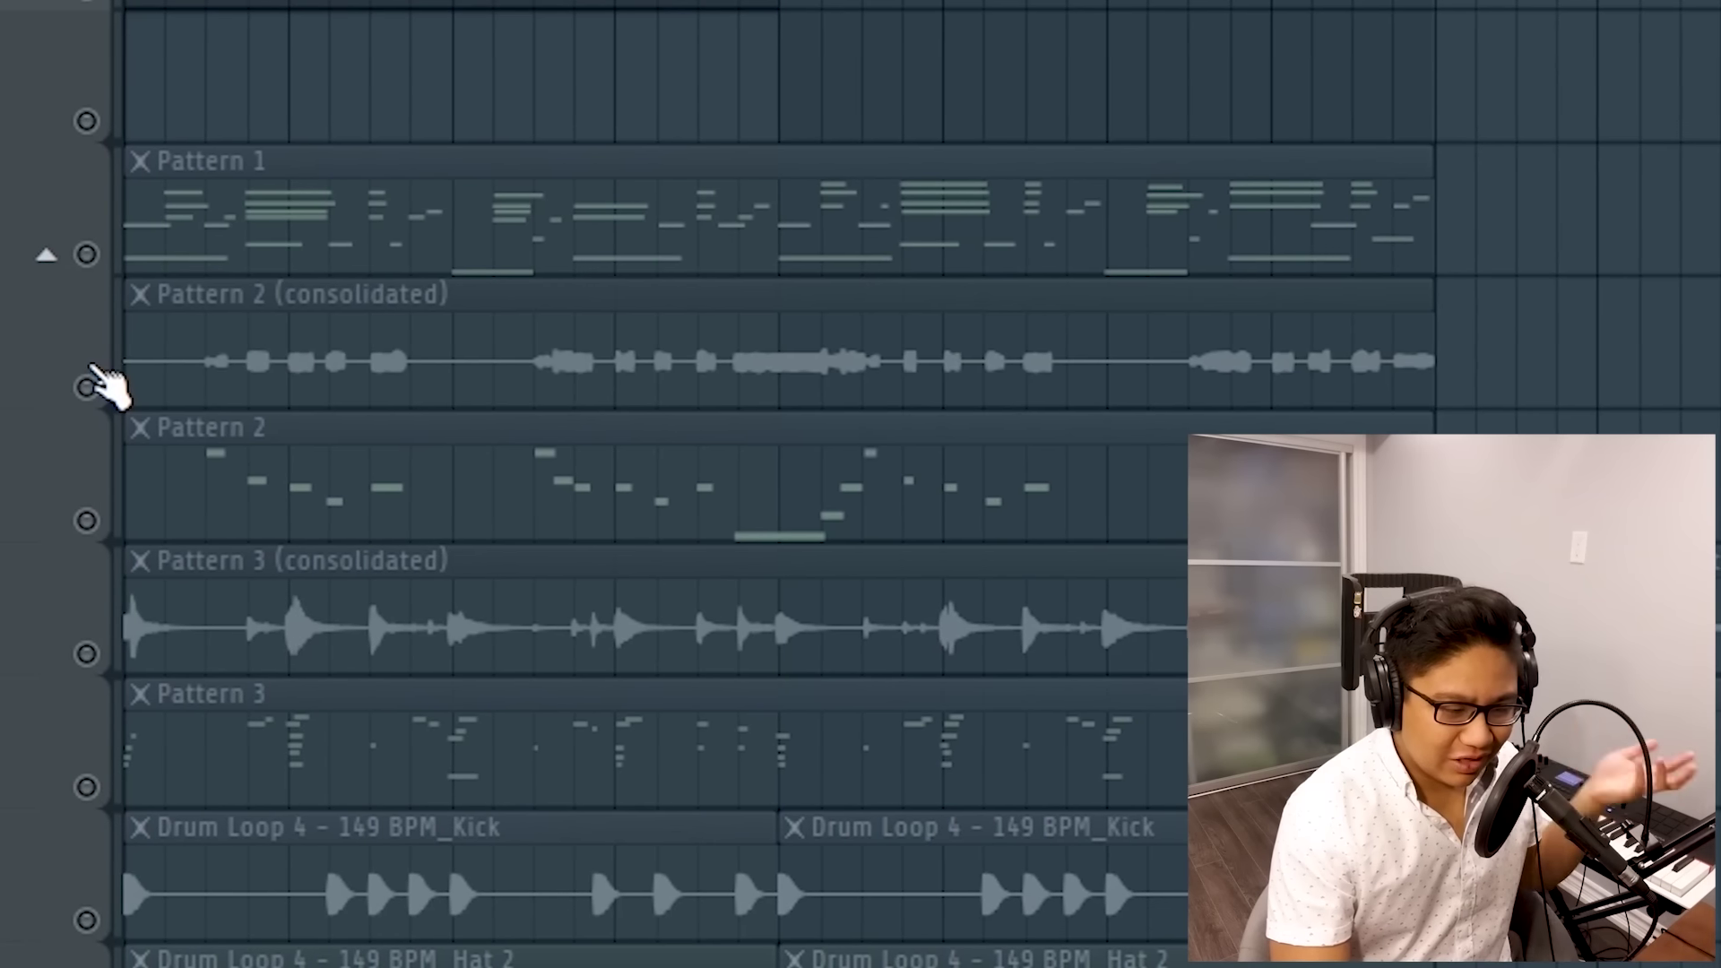
Step: Unmute the Pattern 2 (consolidated) and Pattern 3 (consolidated) tracks and play the arrangement
left_click(113, 381)
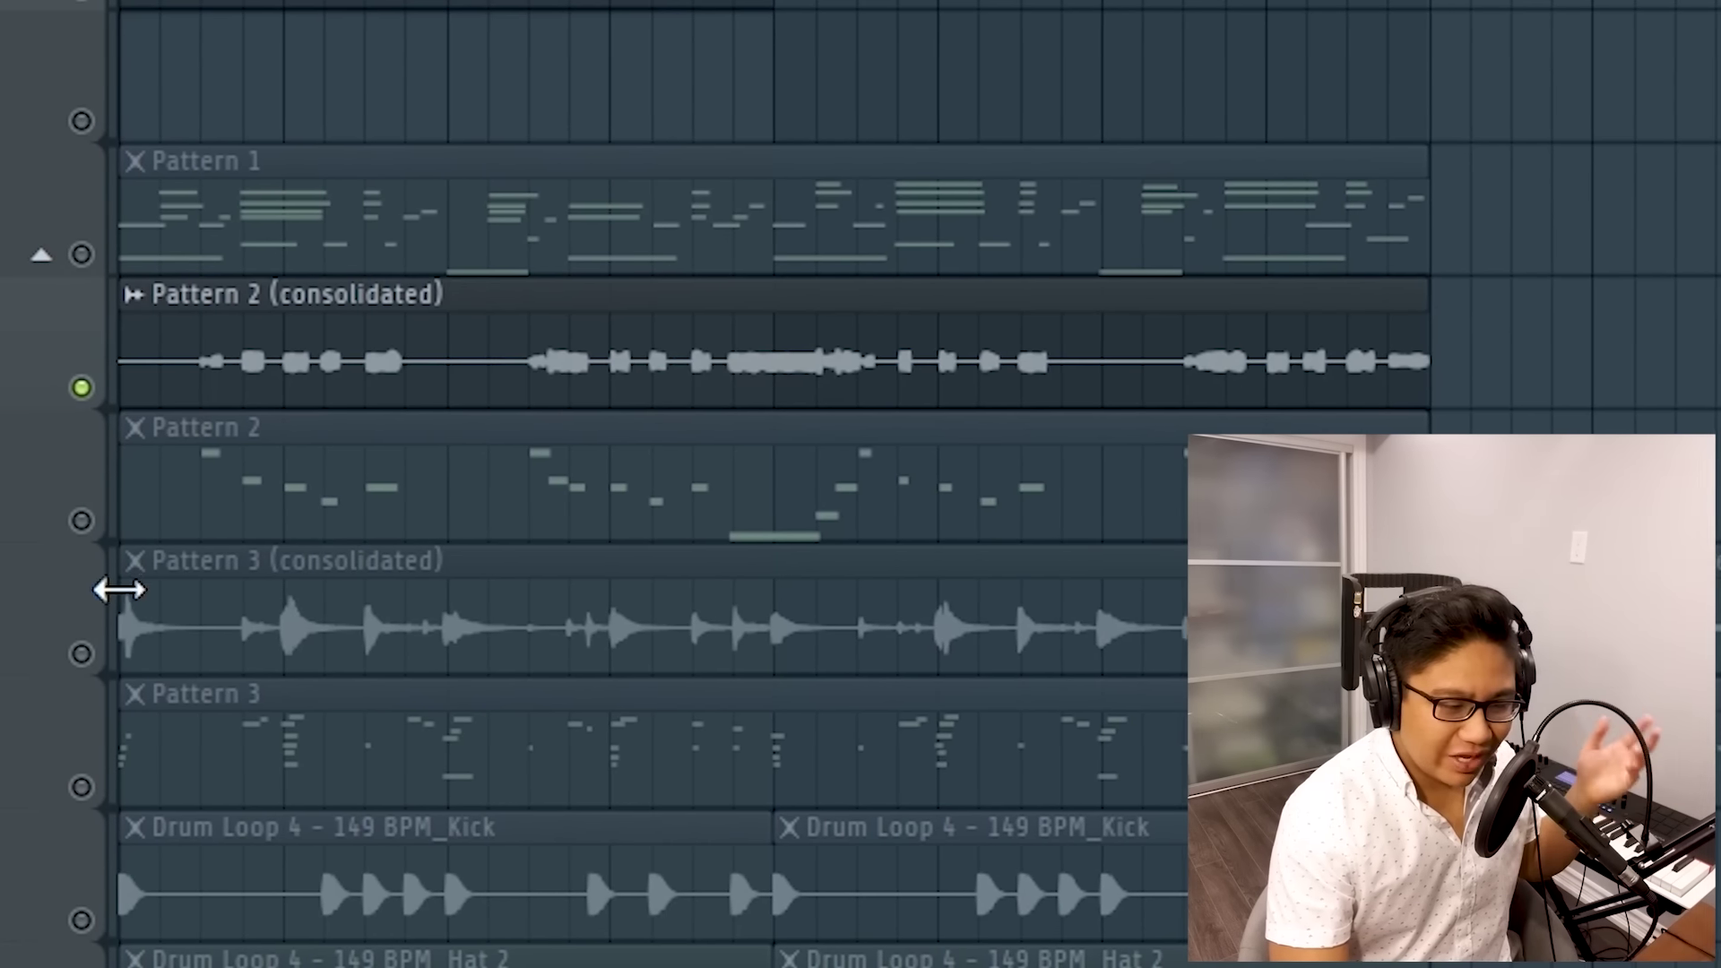
left_click(77, 653)
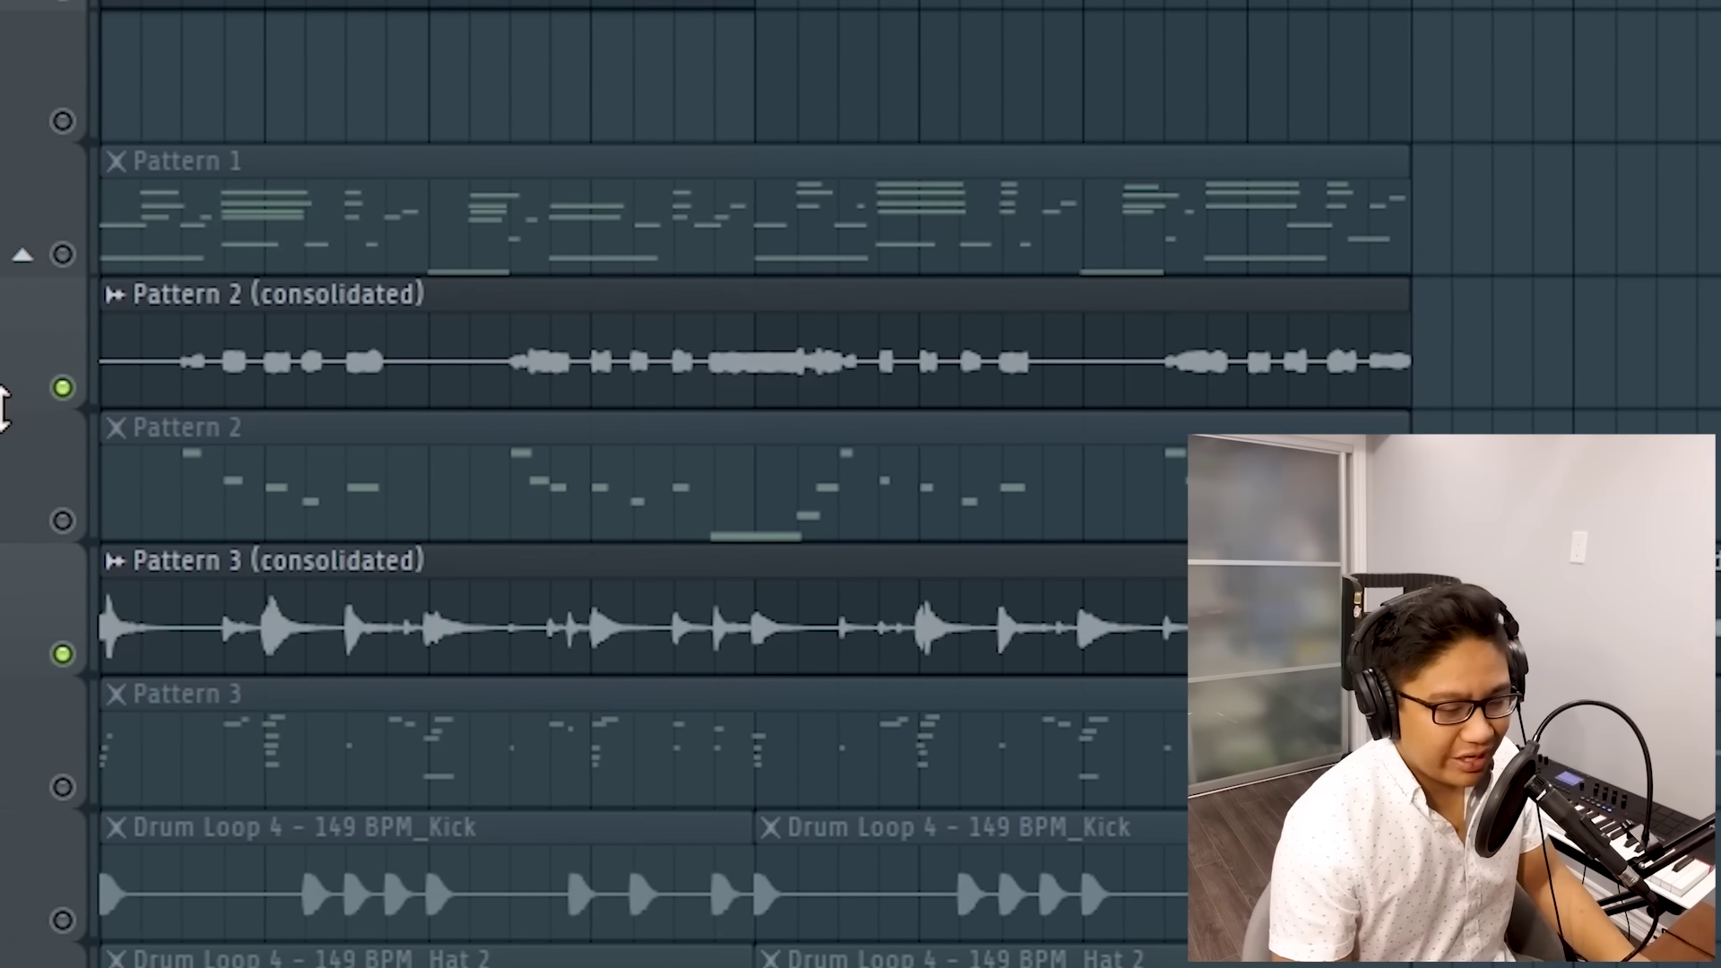
key("space")
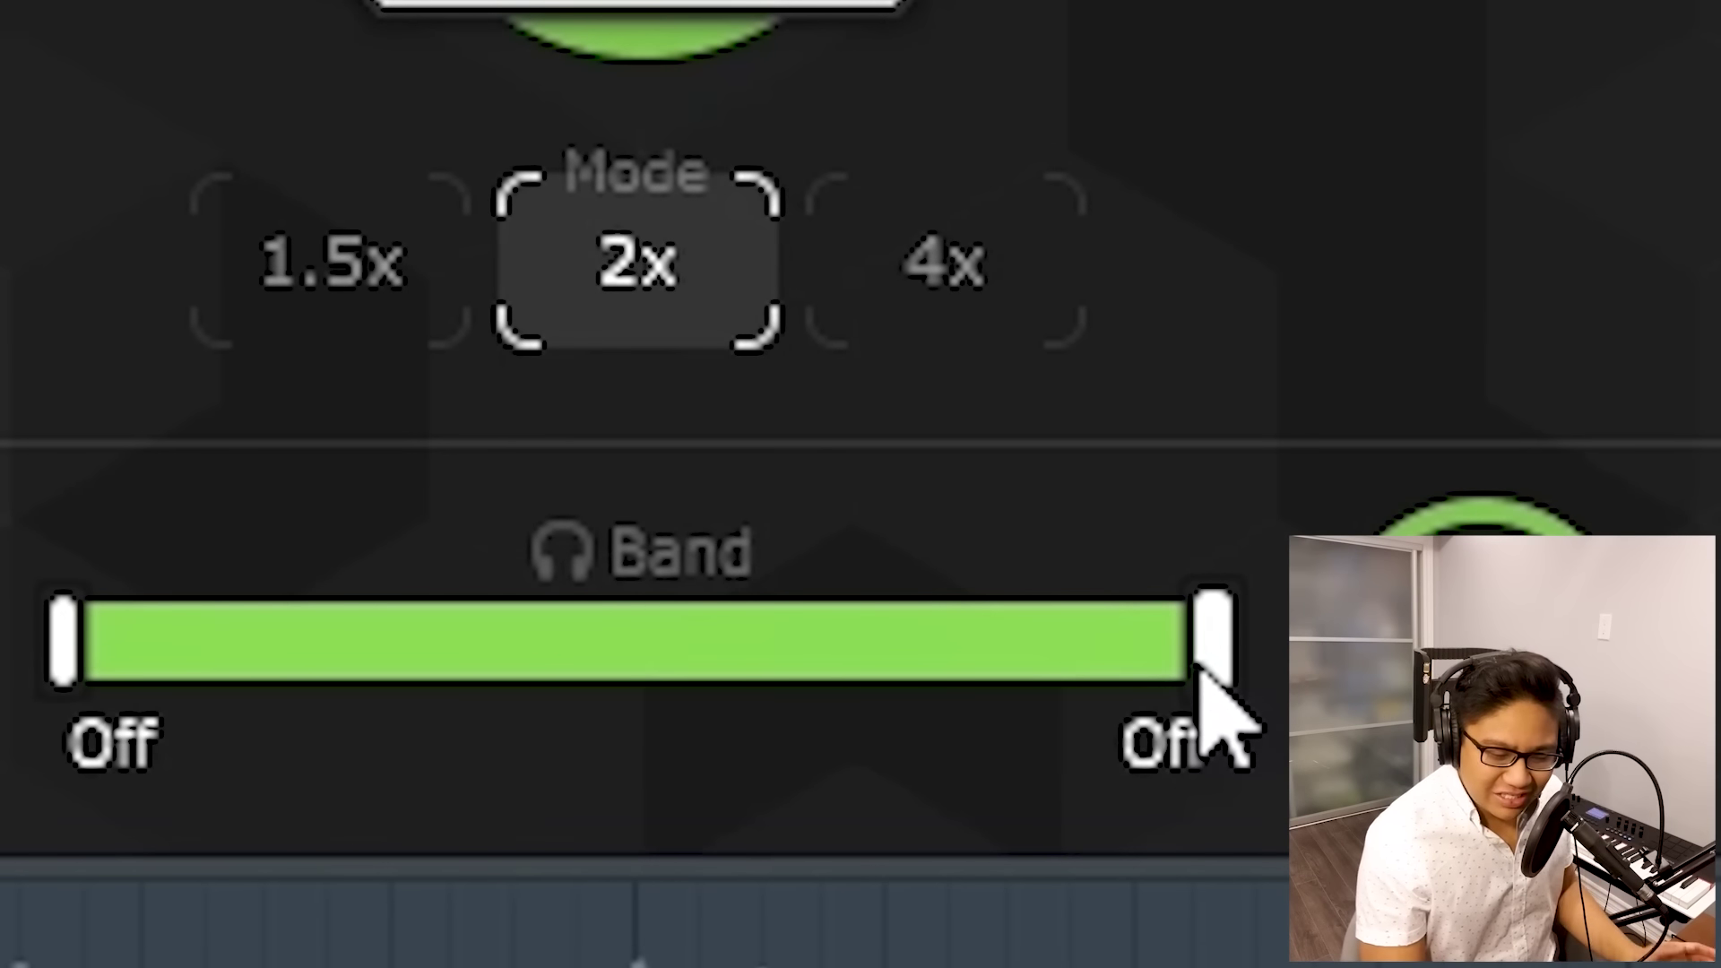
Step: Limit HalfTime's band to an upper cutoff of about 123 Hz and reduce its Mix amount
left_click_drag(1203, 672, 342, 667)
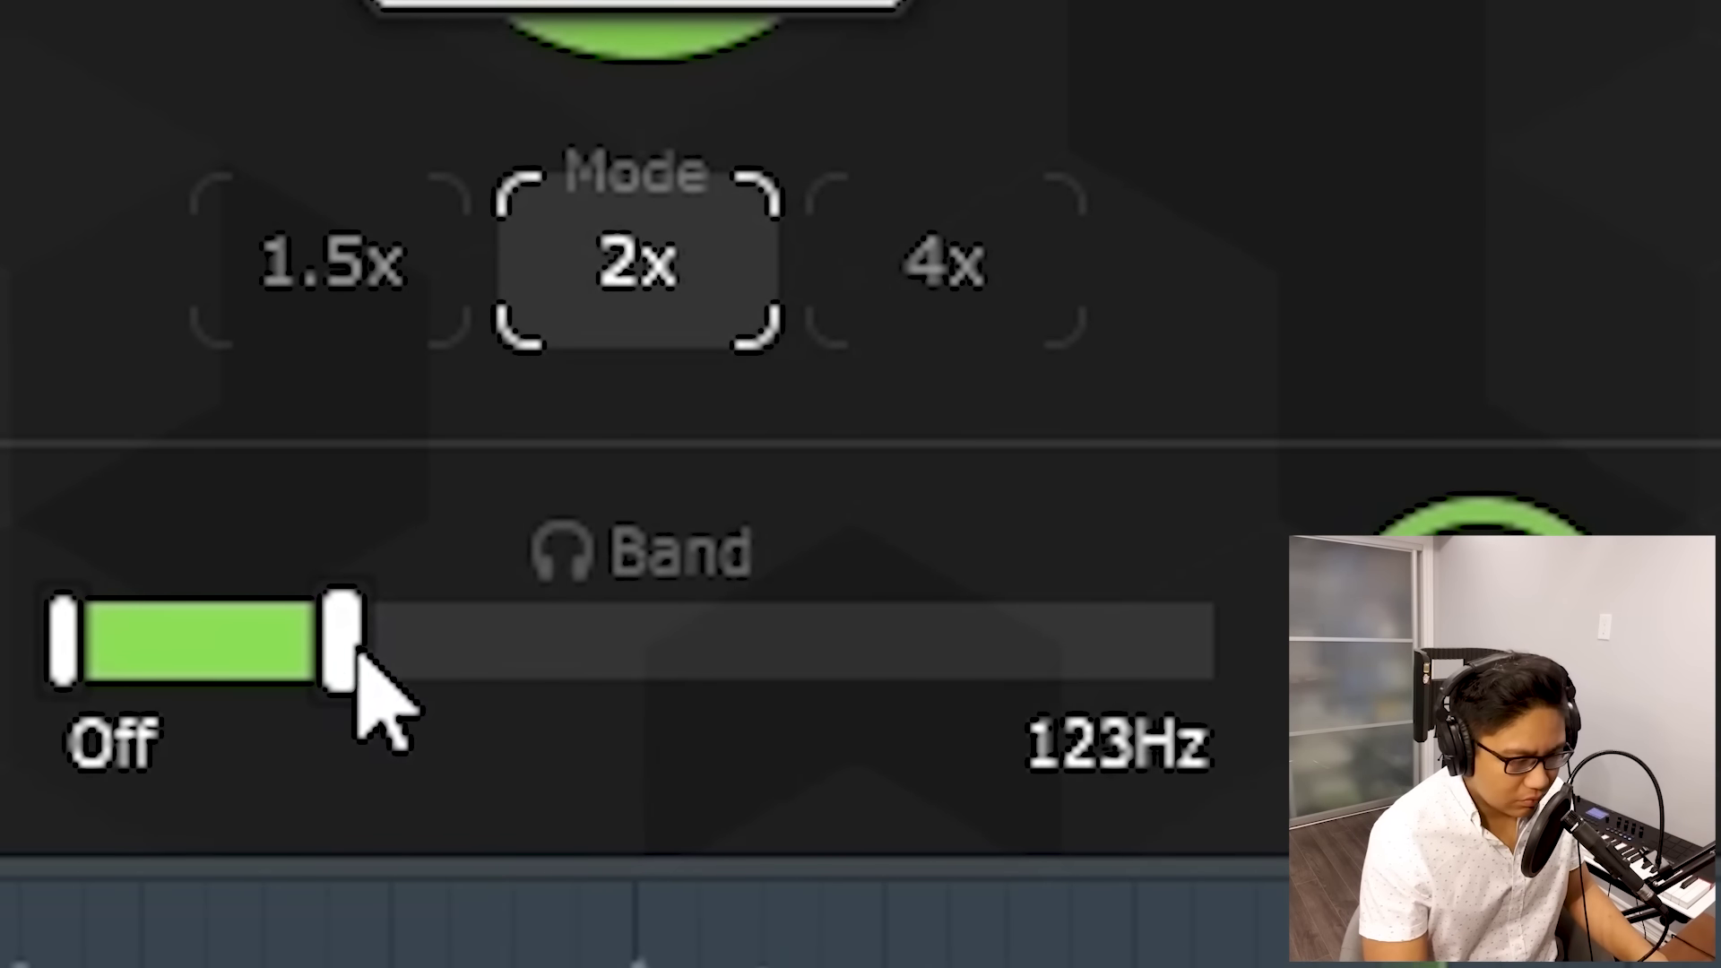
left_click_drag(1481, 640, 1481, 681)
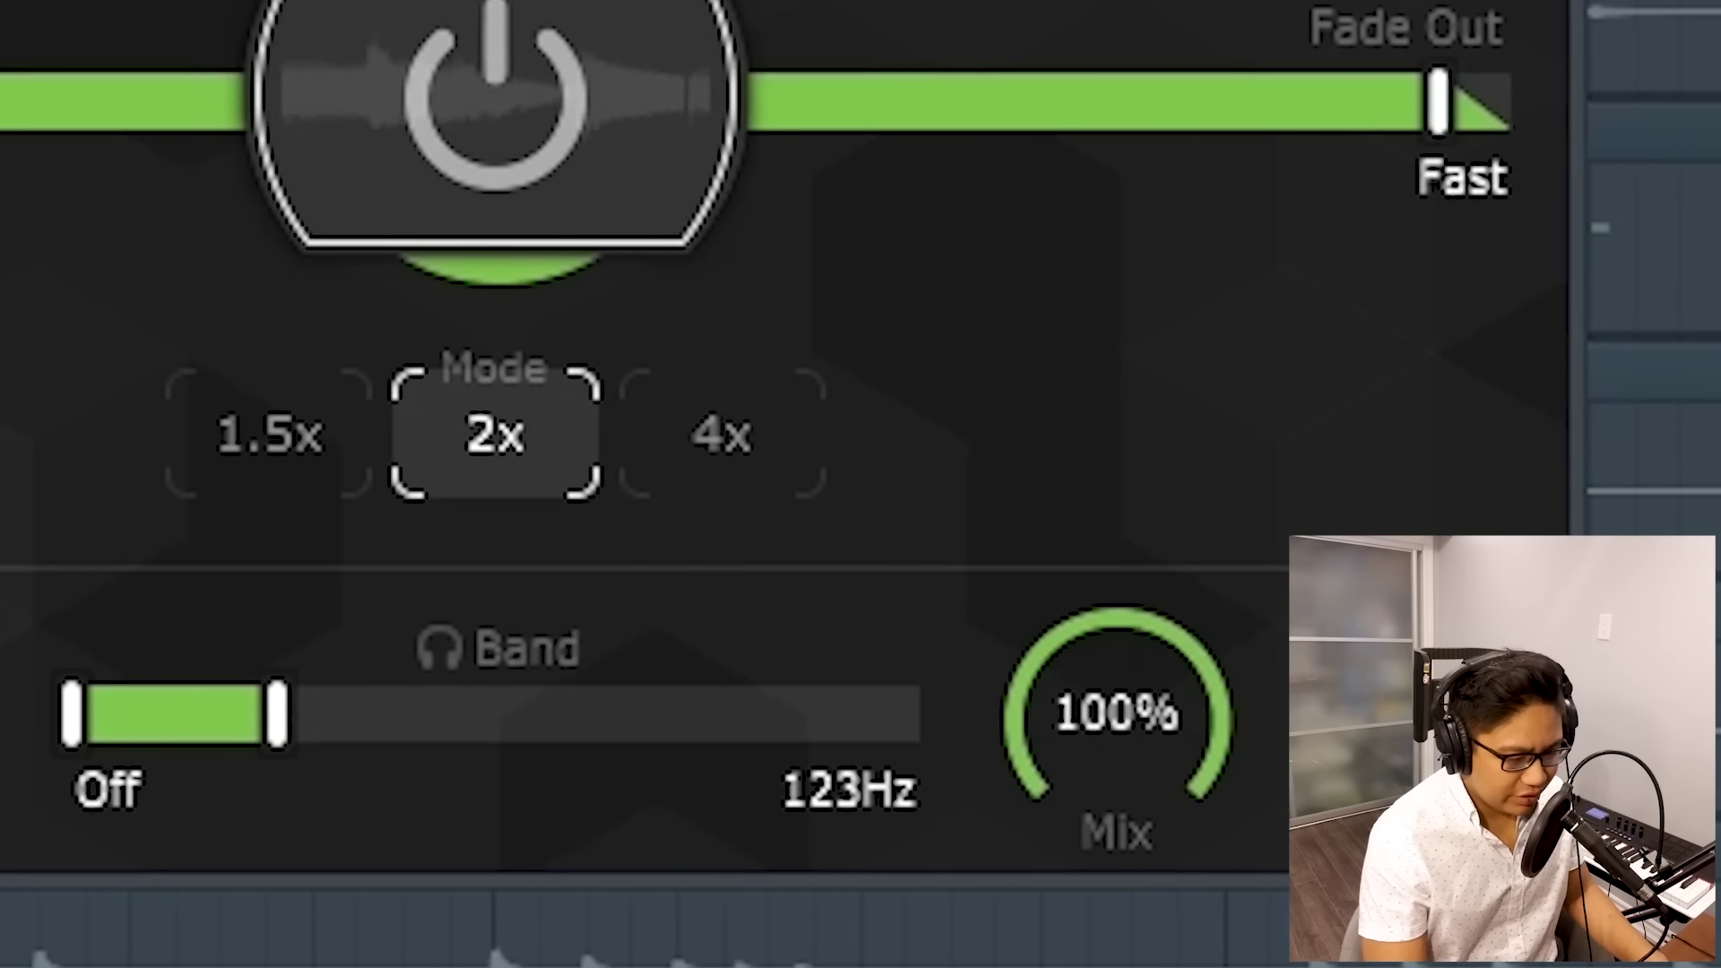
mouse_move(1116, 713)
left_mouse_down()
mouse_move(1116, 780)
mouse_move(1116, 681)
left_mouse_up()
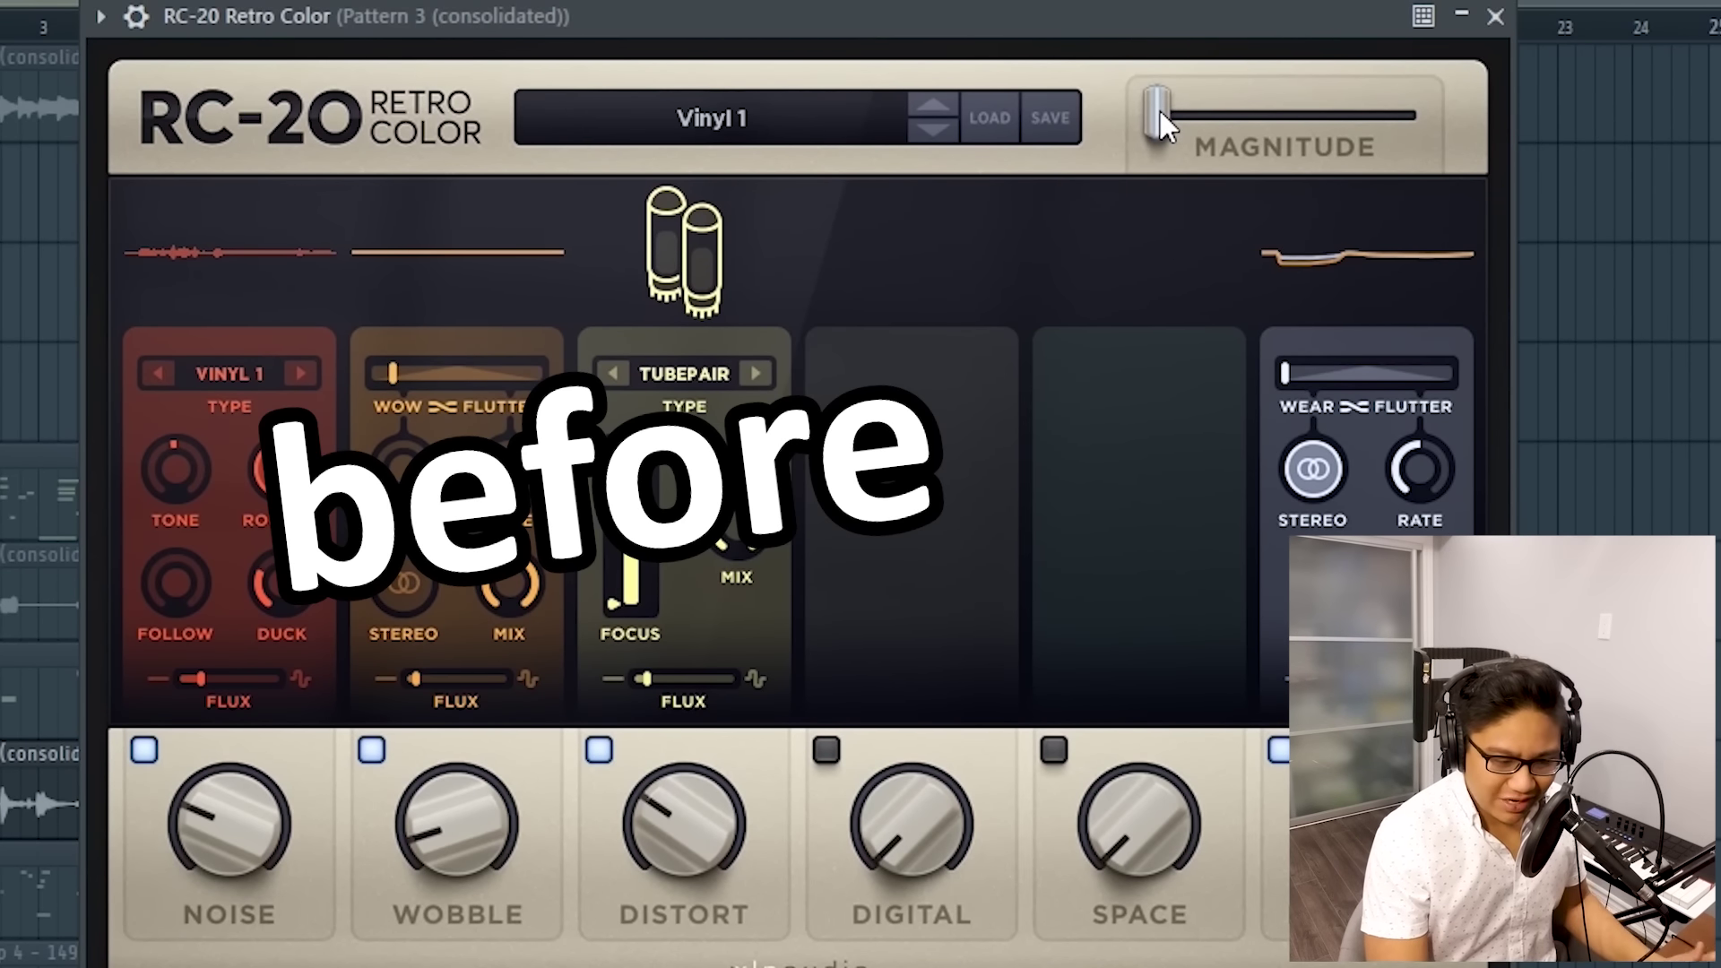
Step: Raise the Magnitude in RC-20 Retro Color to maximum and lower its EQ high cut to about 4.8 kHz
left_click_drag(1164, 121, 1413, 121)
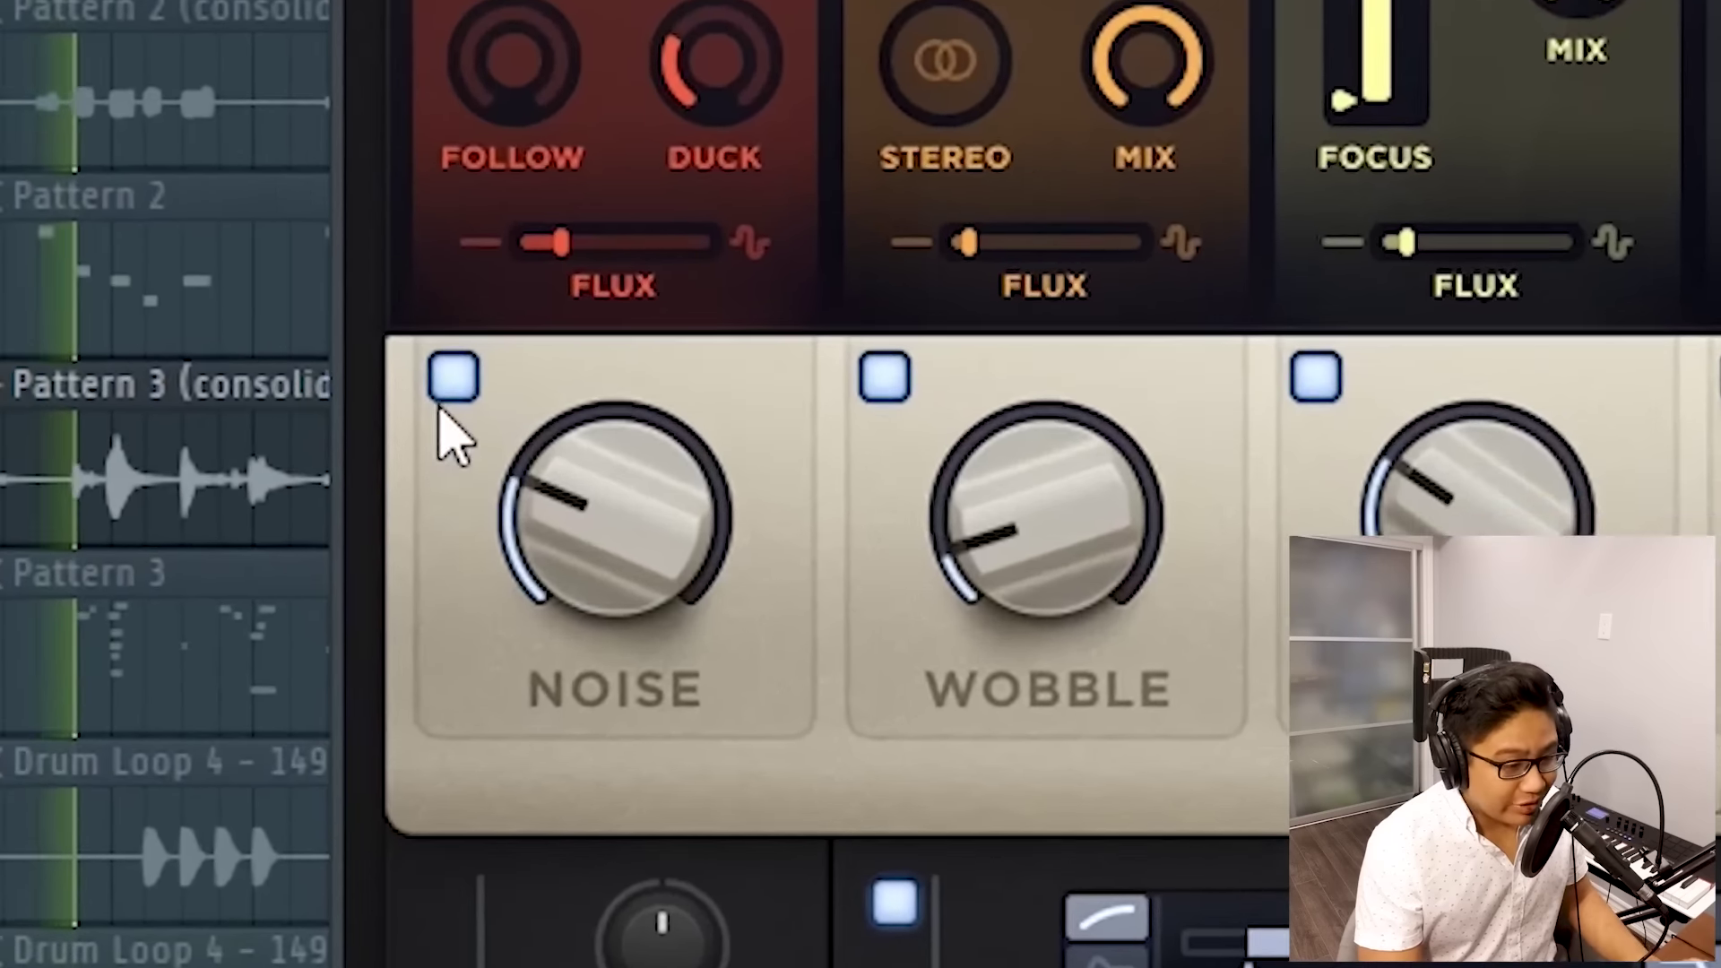
left_click(101, 629)
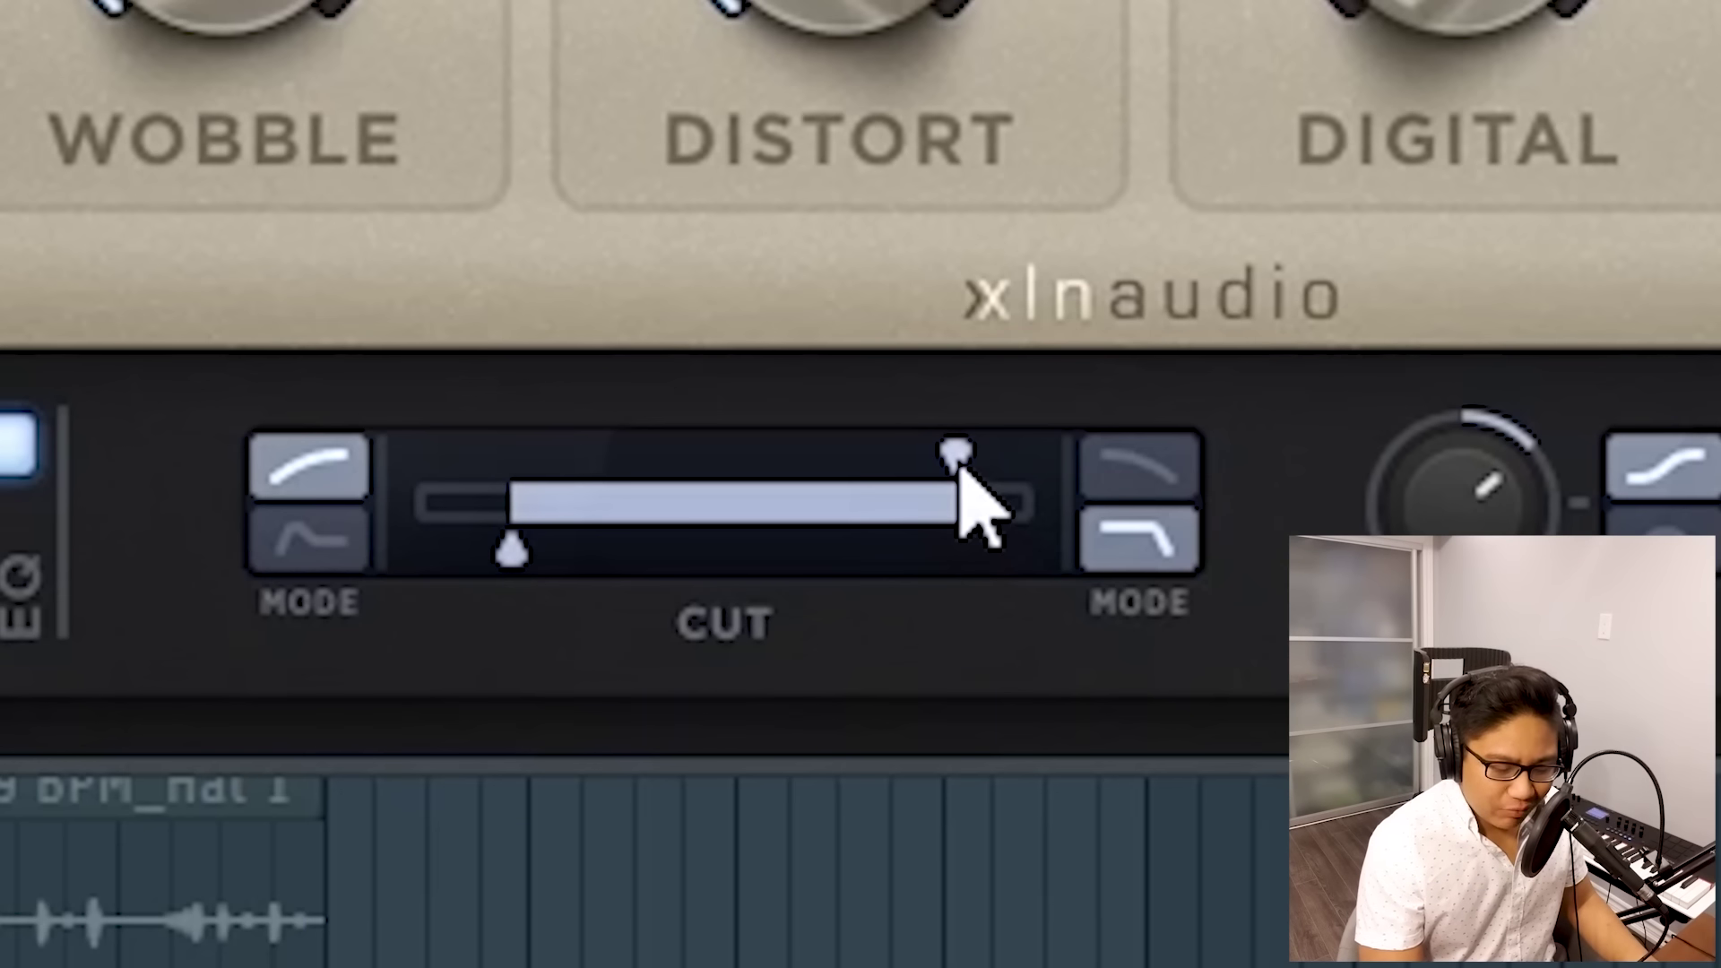
left_click_drag(954, 453, 853, 448)
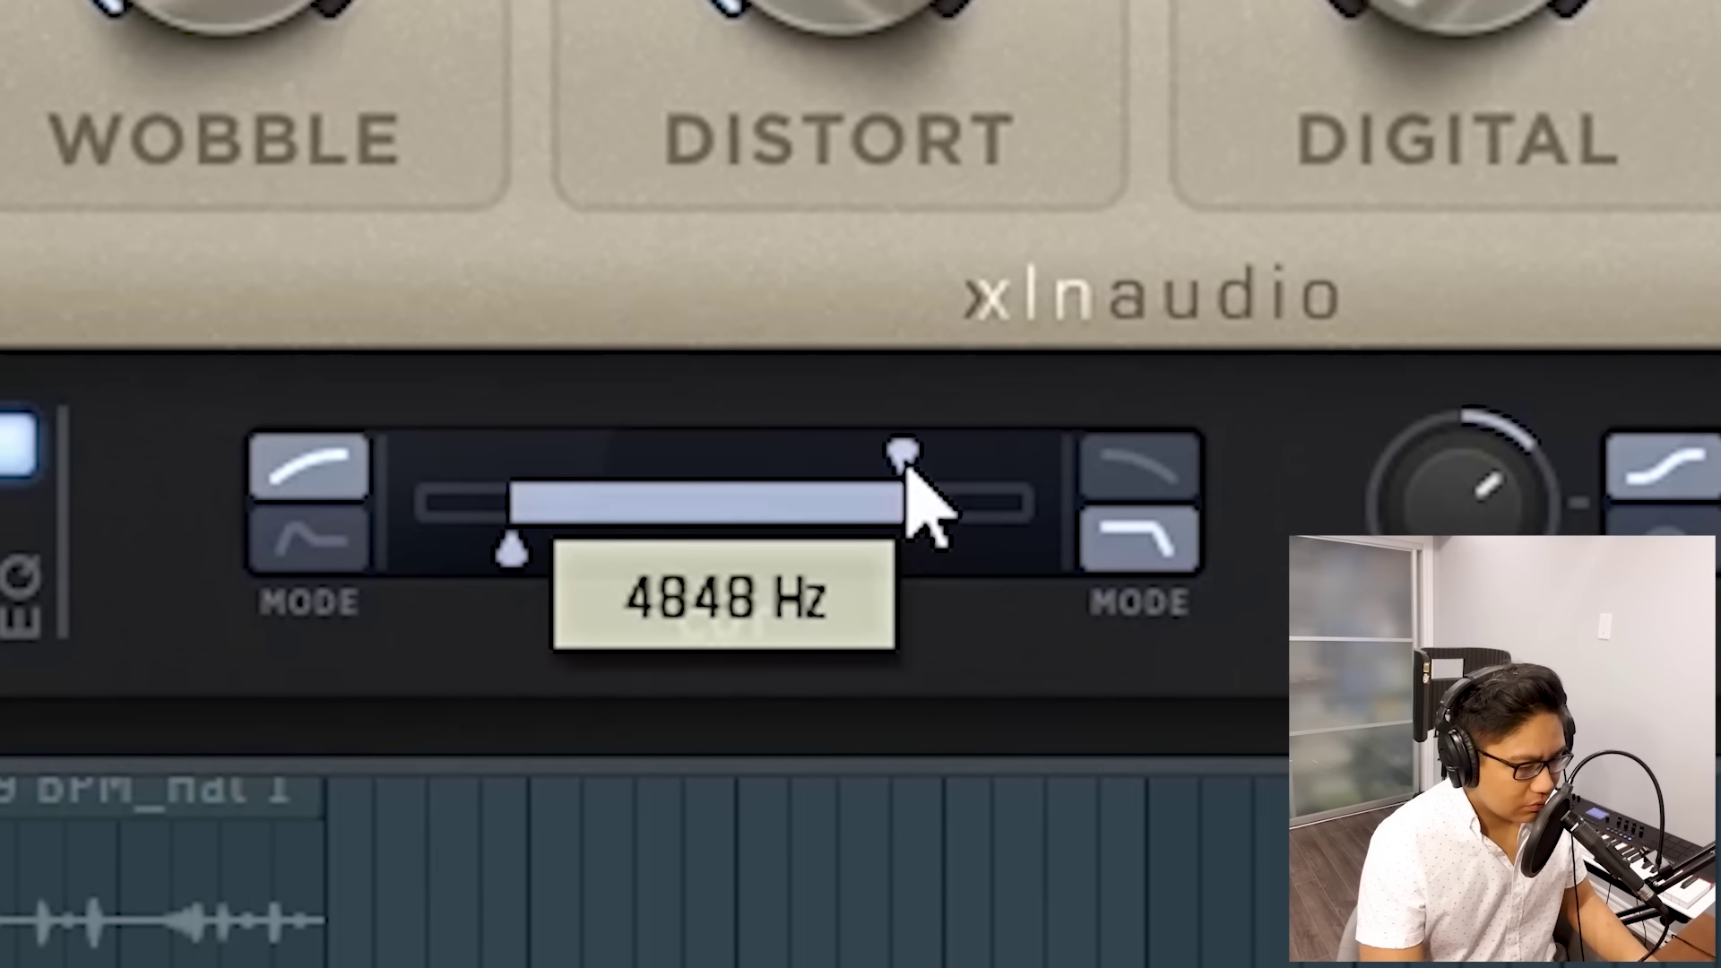
left_click_drag(905, 466, 892, 457)
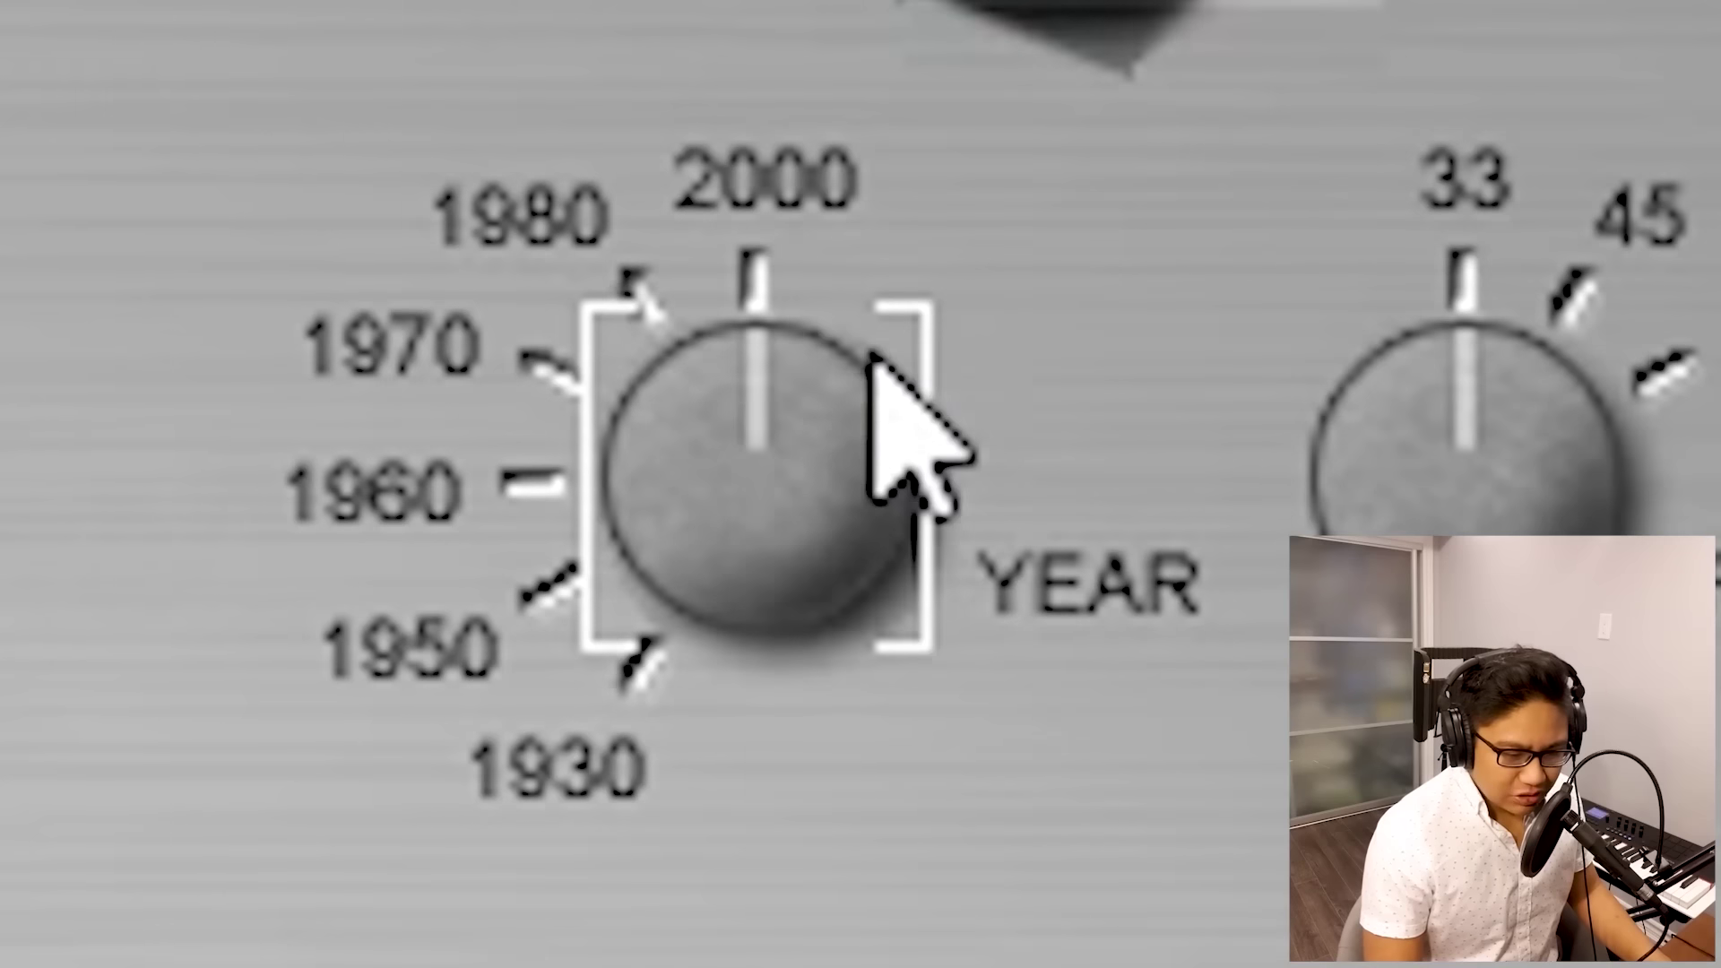
Step: Adjust the Year dial in the vinyl effect and raise its Warp Depth
left_click_drag(1025, 812, 1025, 851)
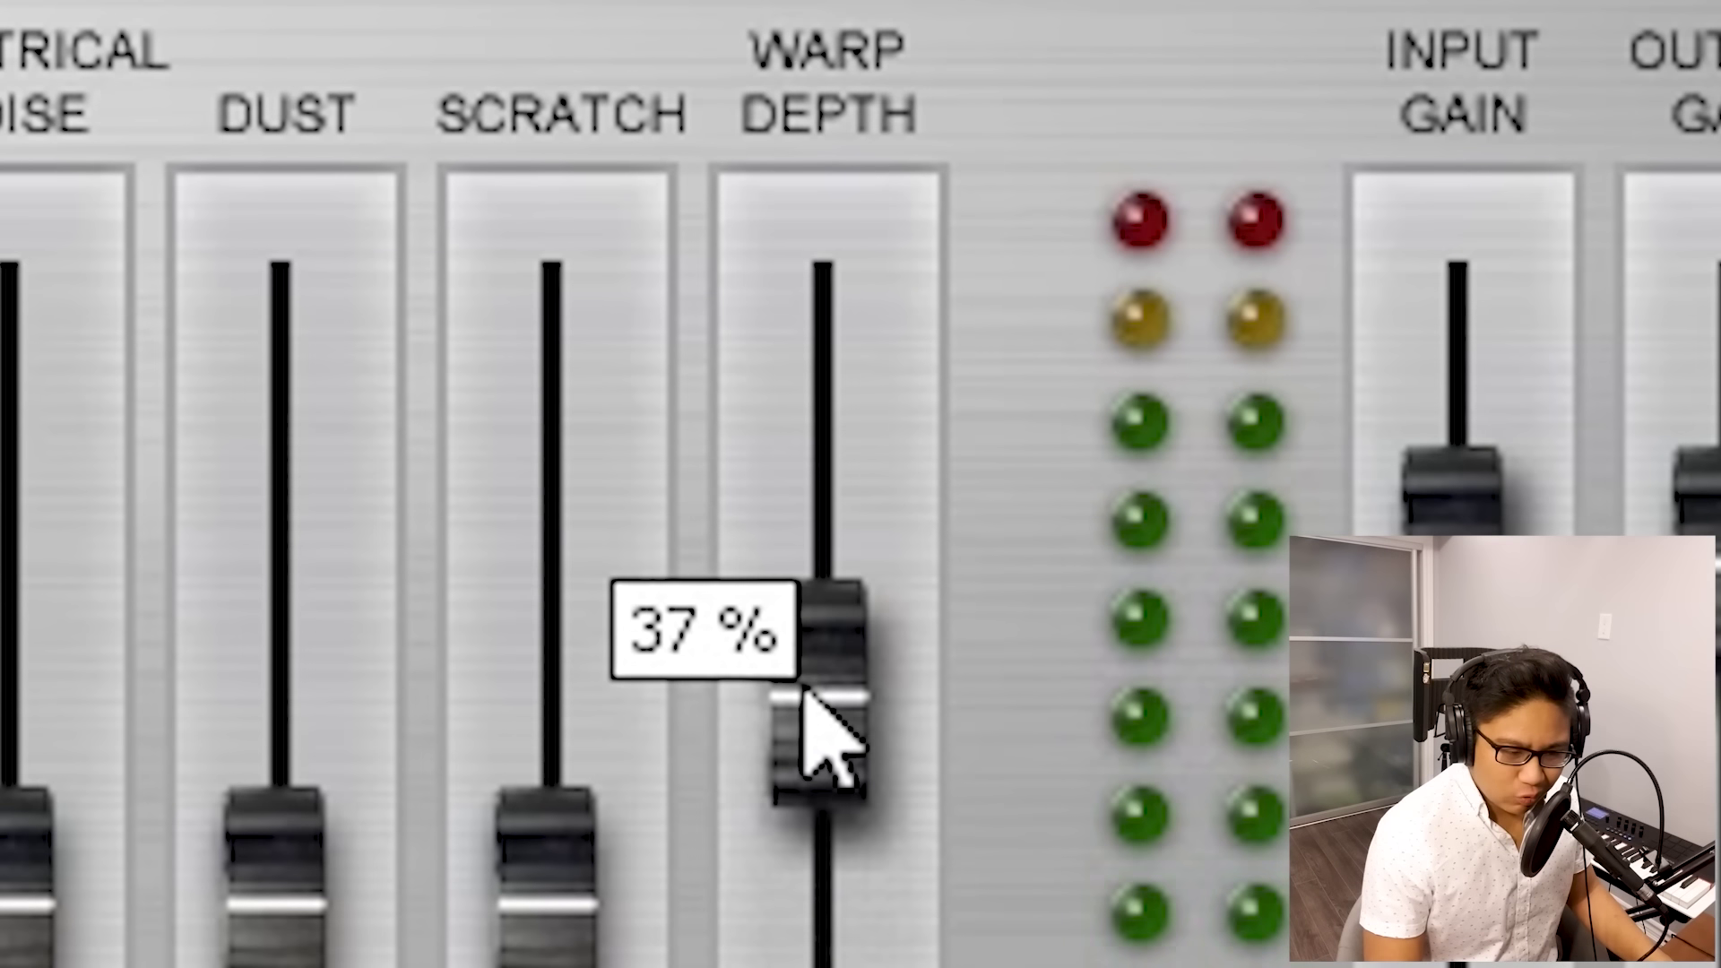
left_click_drag(807, 695, 807, 647)
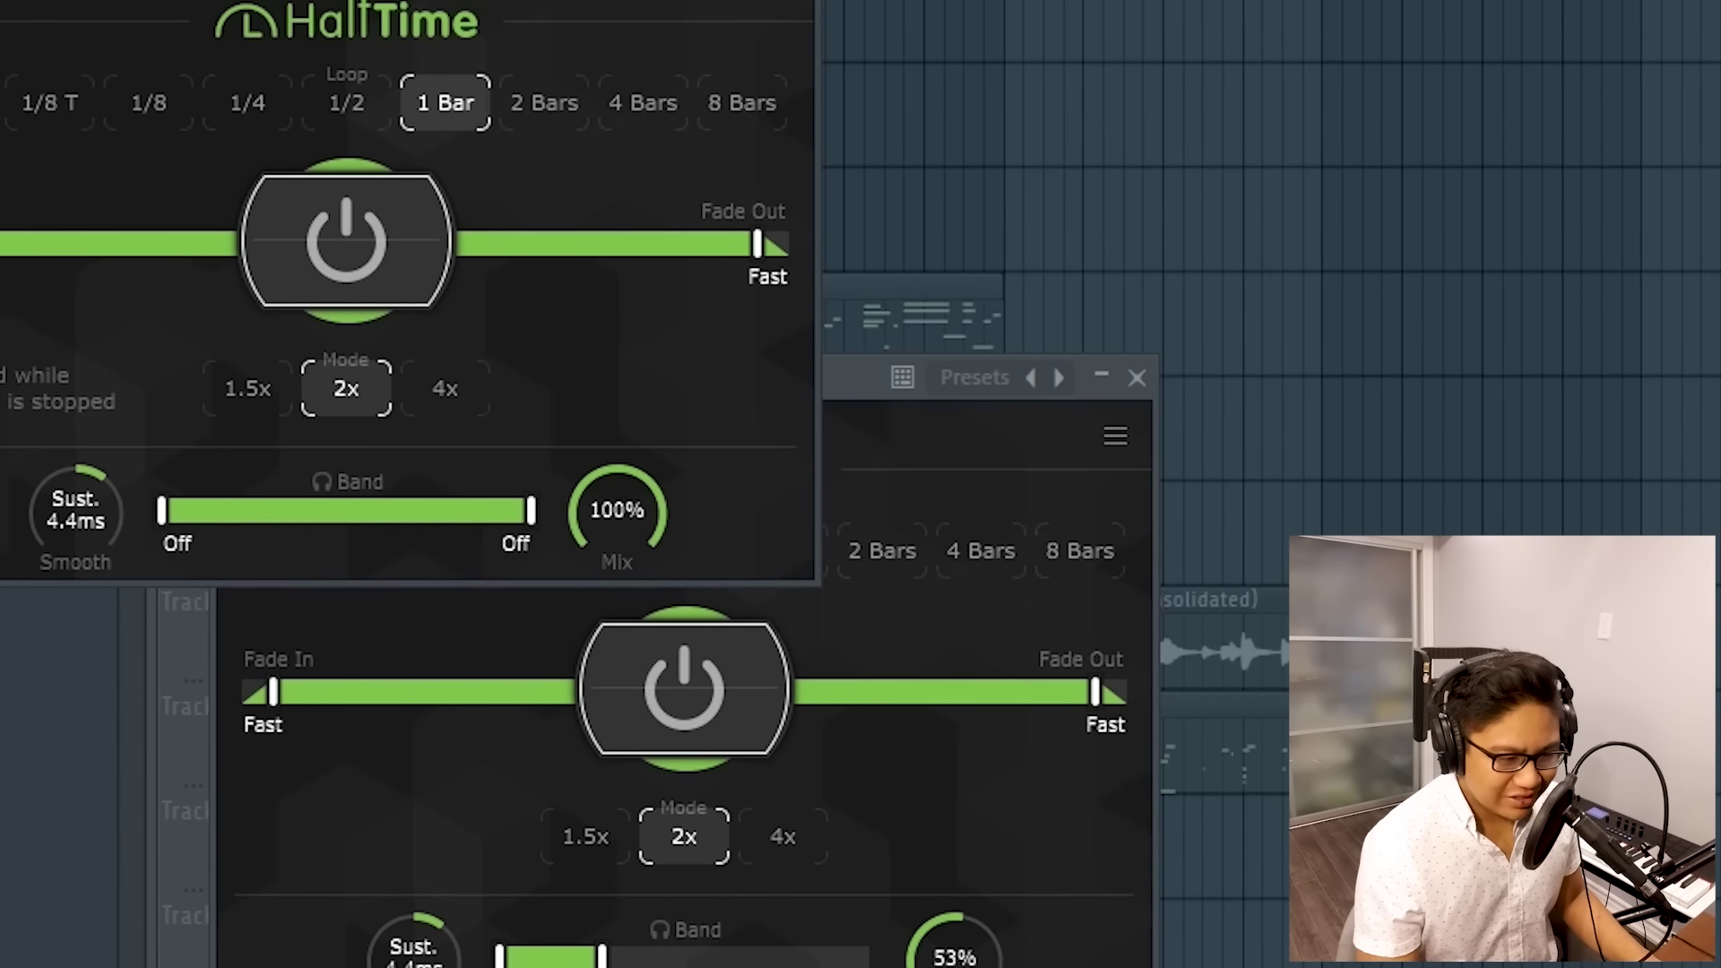
left_click_drag(308, 0, 745, 20)
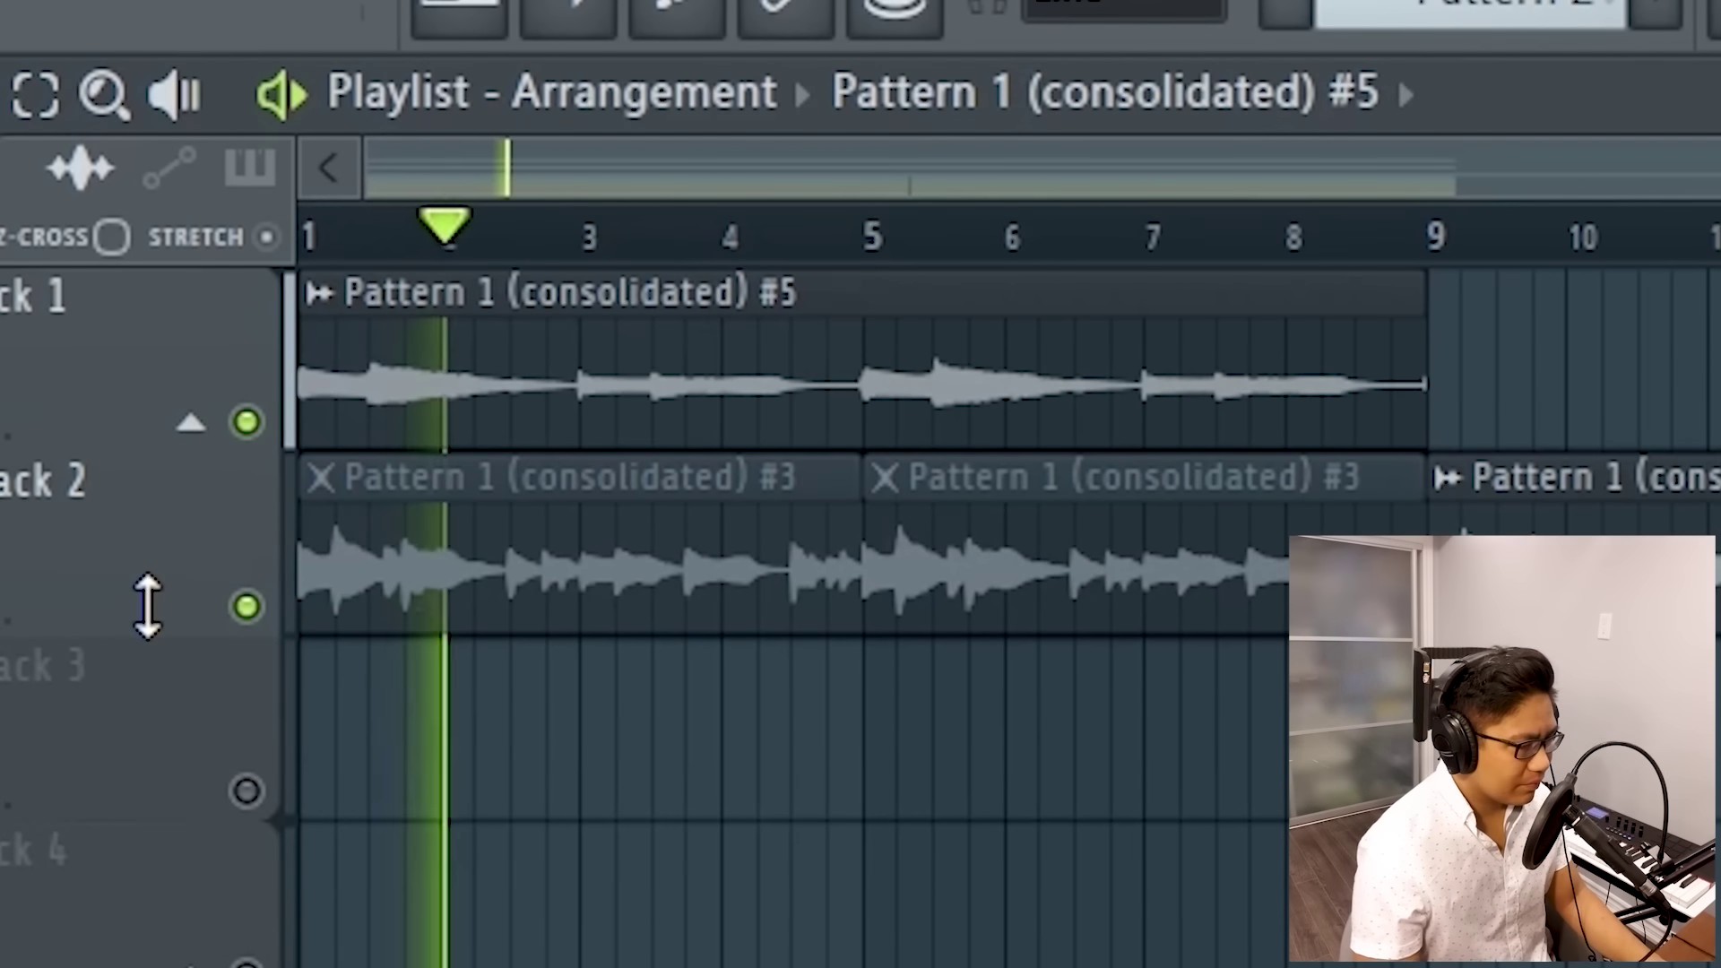
Step: Audition the layered Pattern 1 clips and lower the mixer level of Pattern 1 (consolidated) #5
key("space")
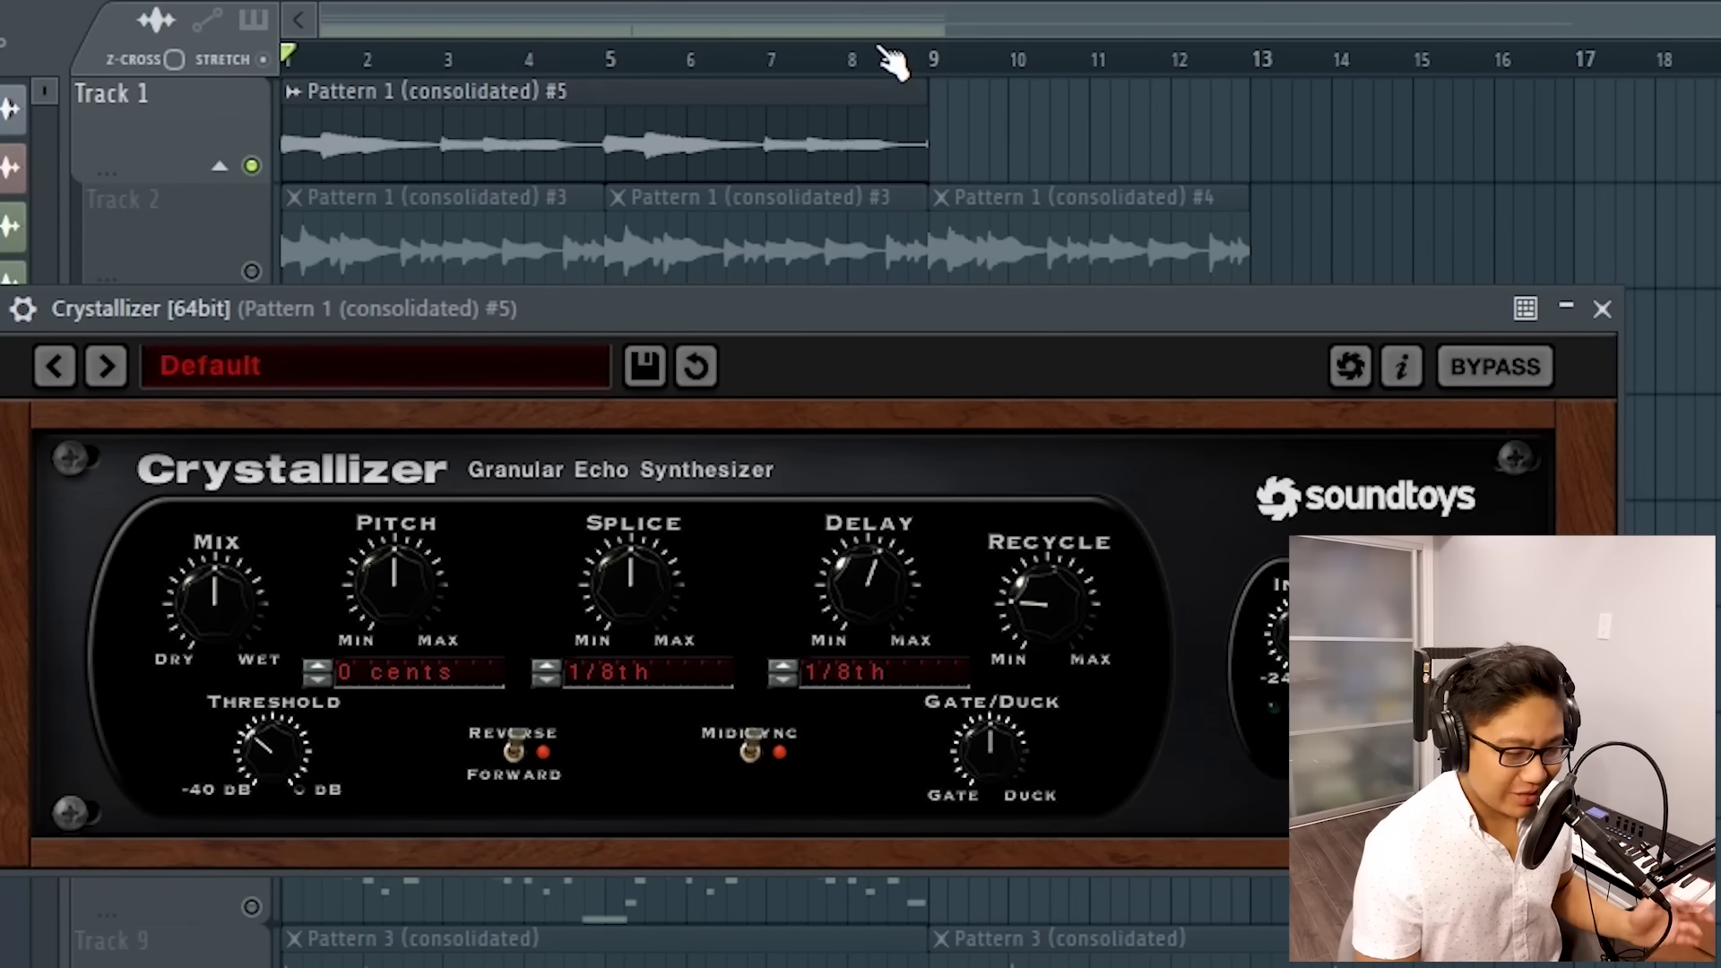
key("space")
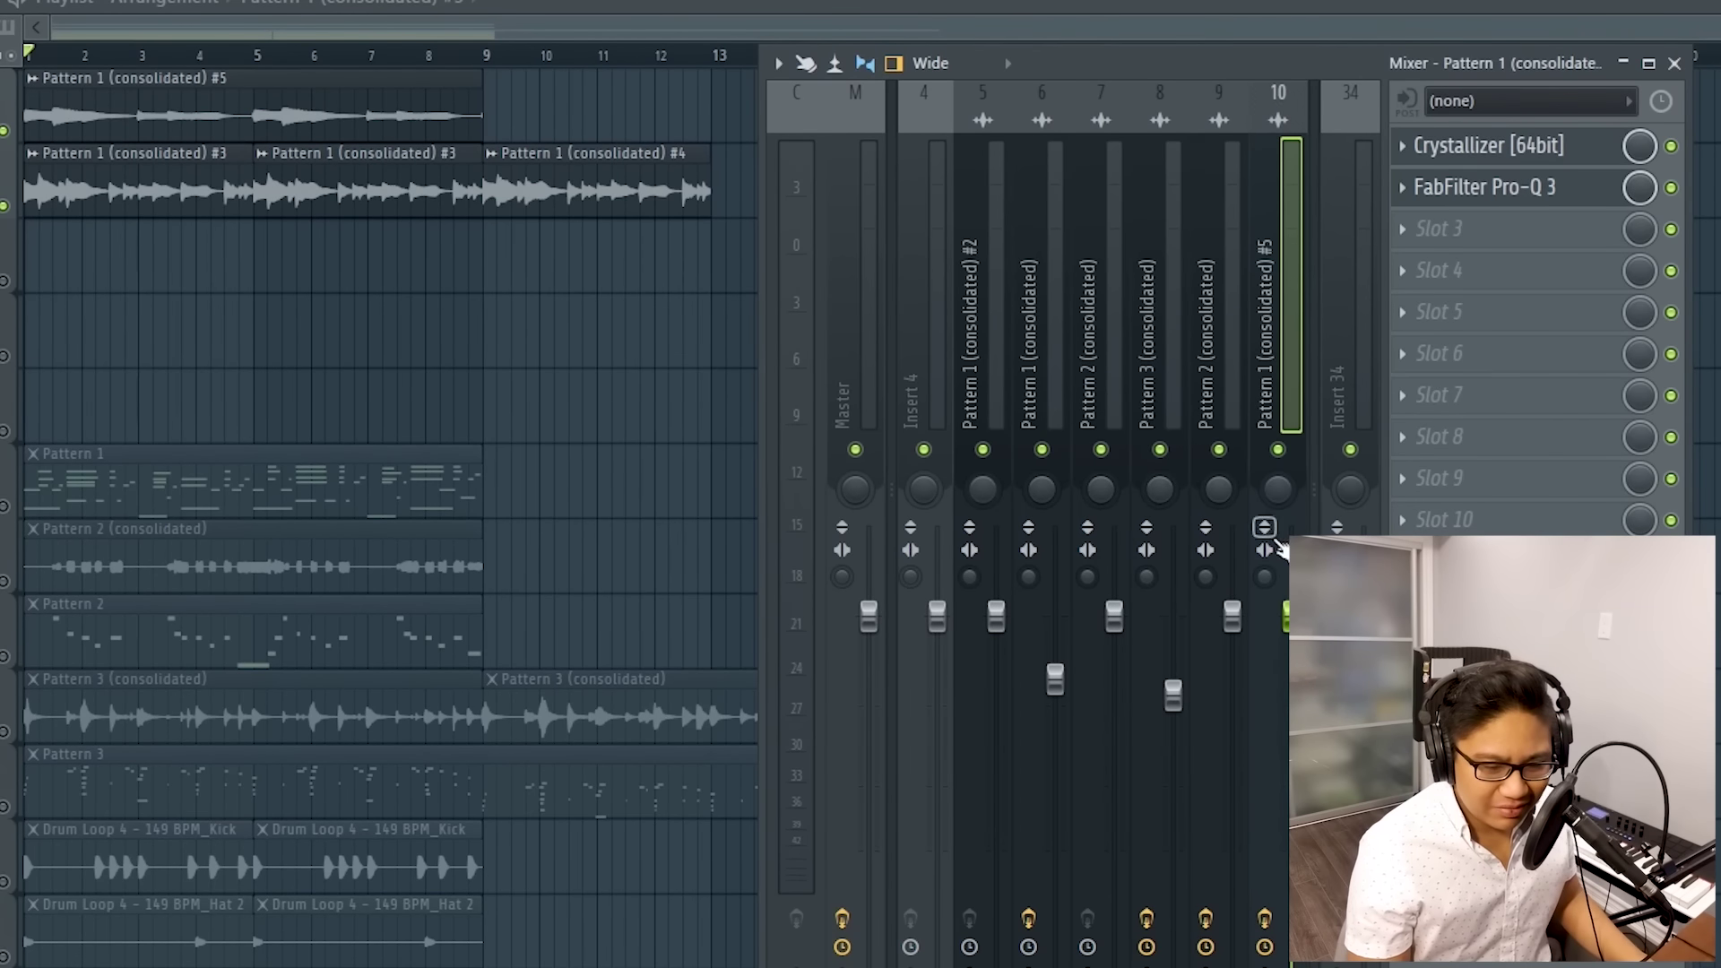
key("space")
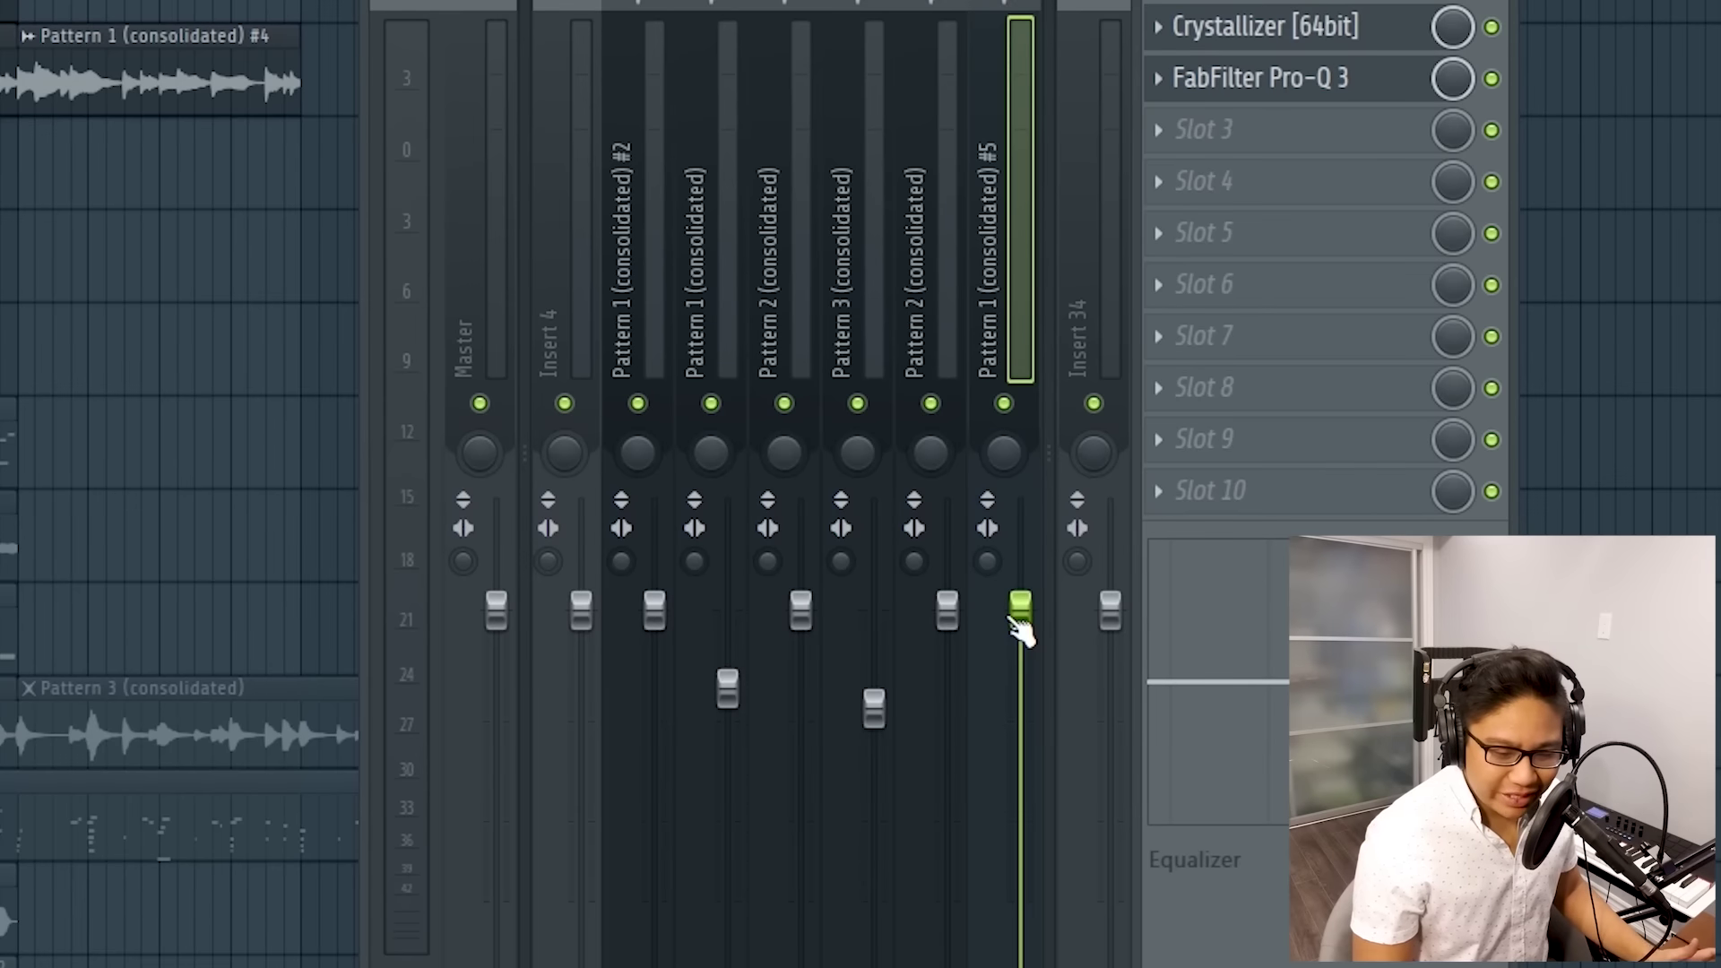
left_click_drag(1288, 619, 1293, 843)
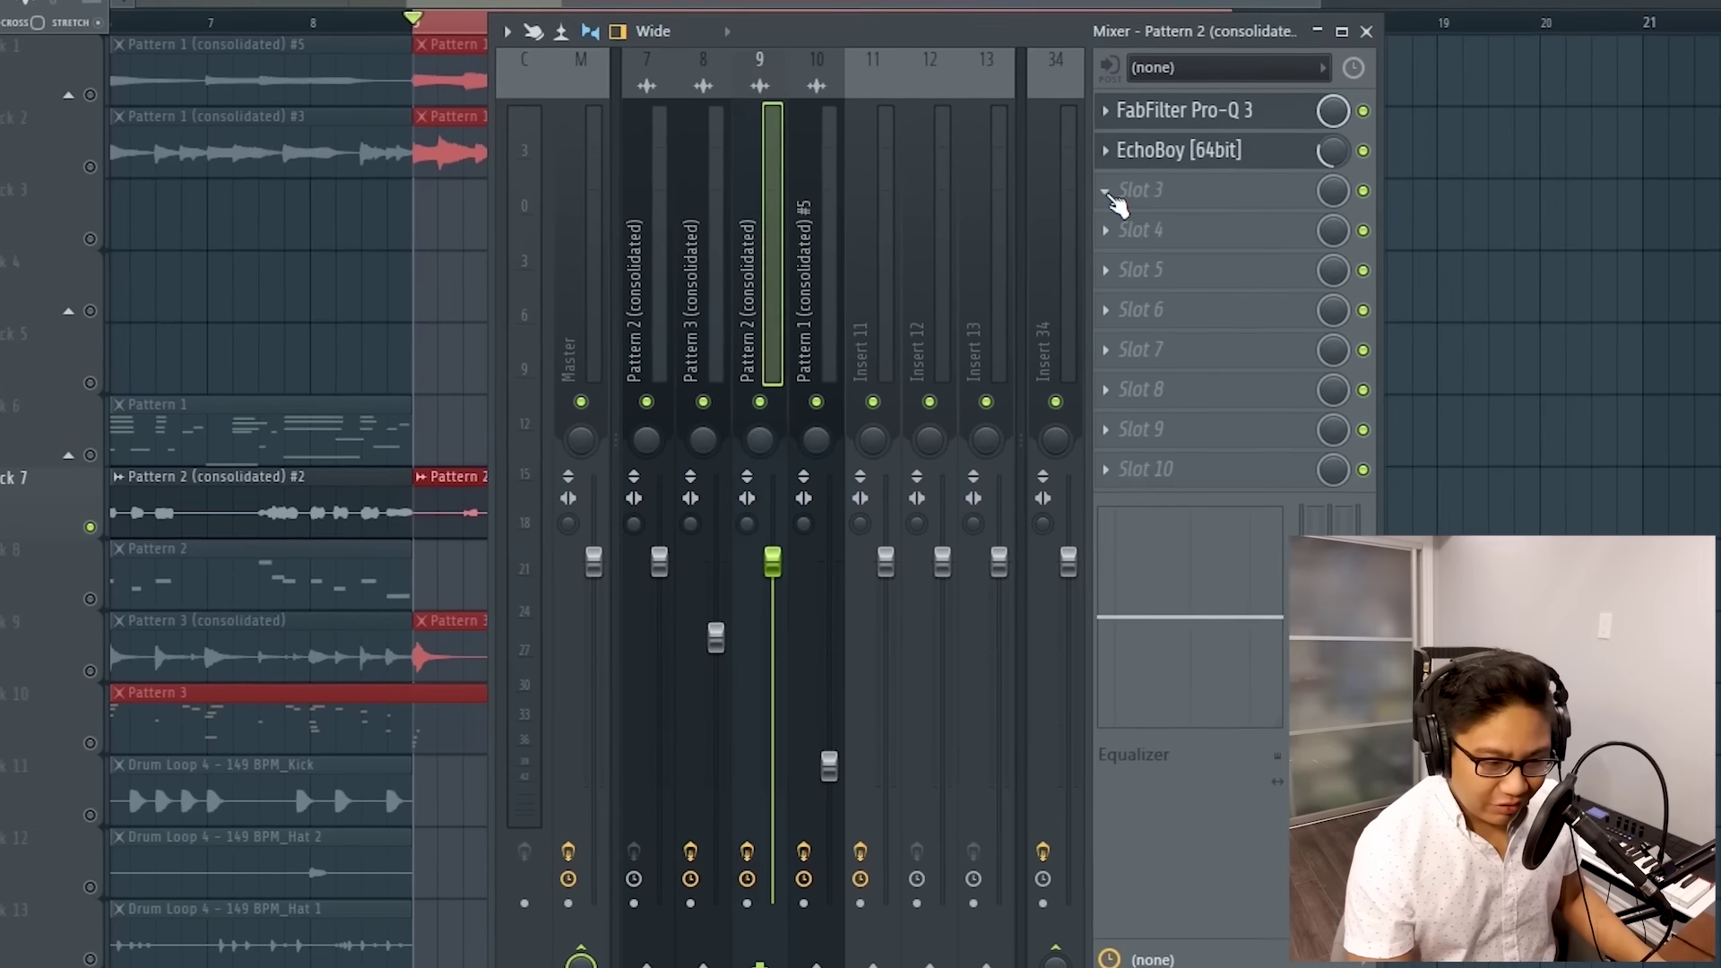
Step: Load Effector into slot 3 of the selected Pattern 2 (consolidated) mixer track
left_click(1142, 215)
mouse_move(1117, 184)
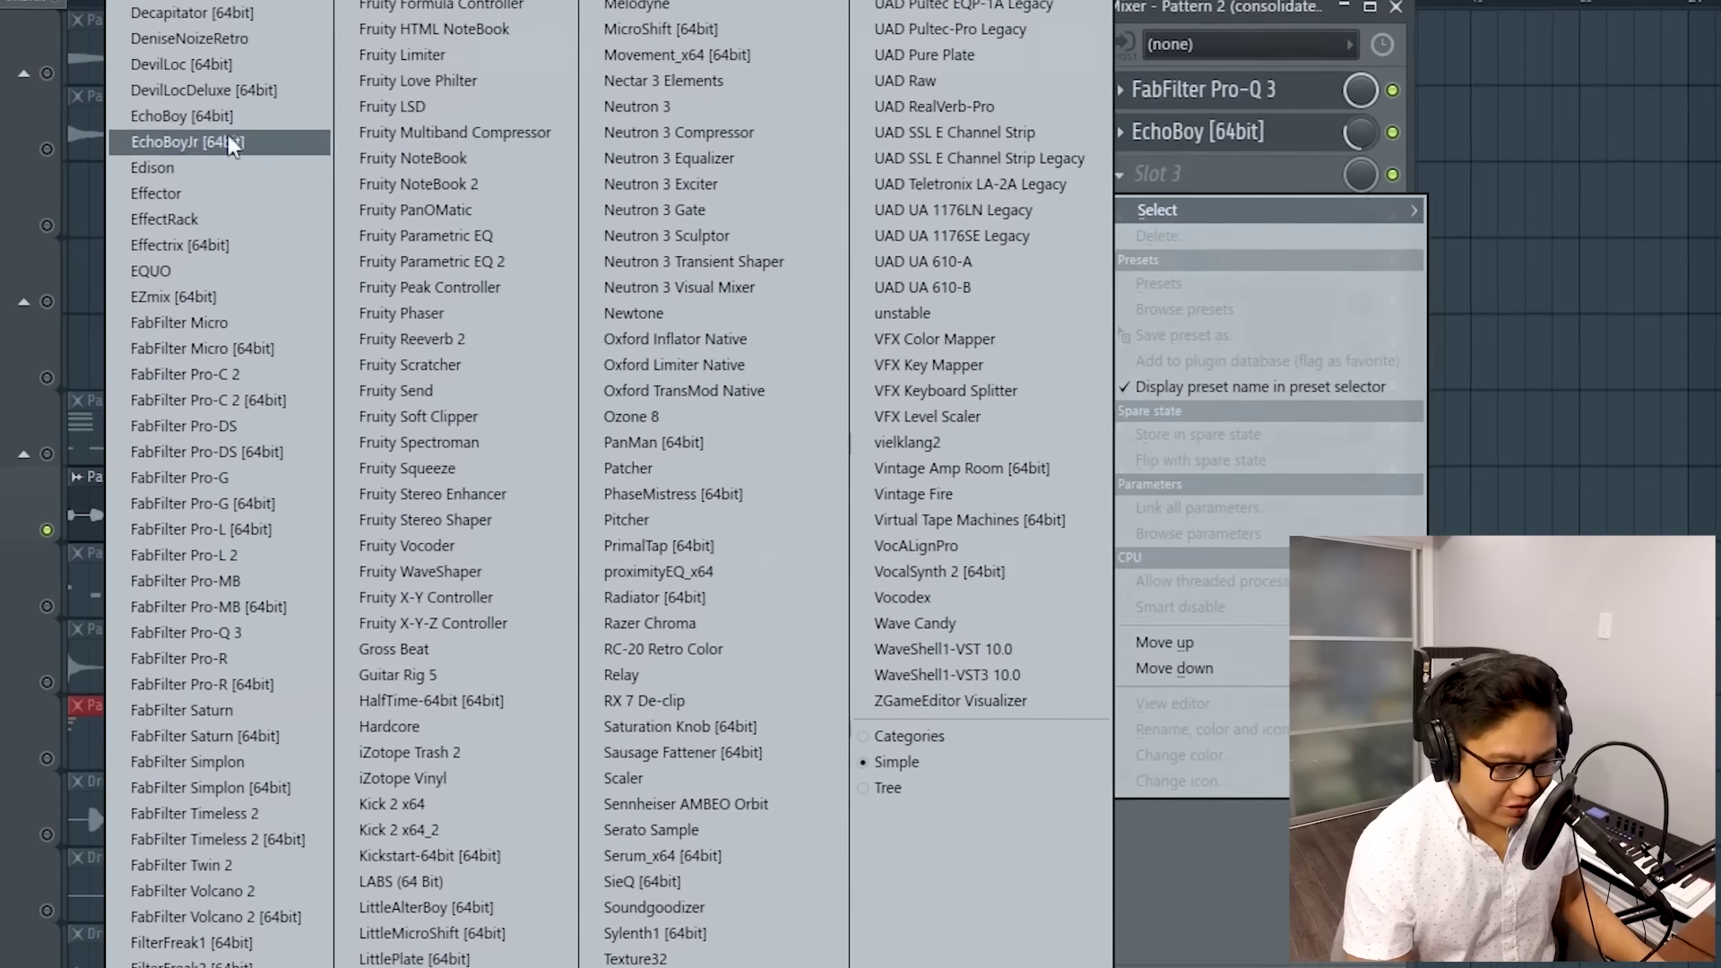
left_click(136, 186)
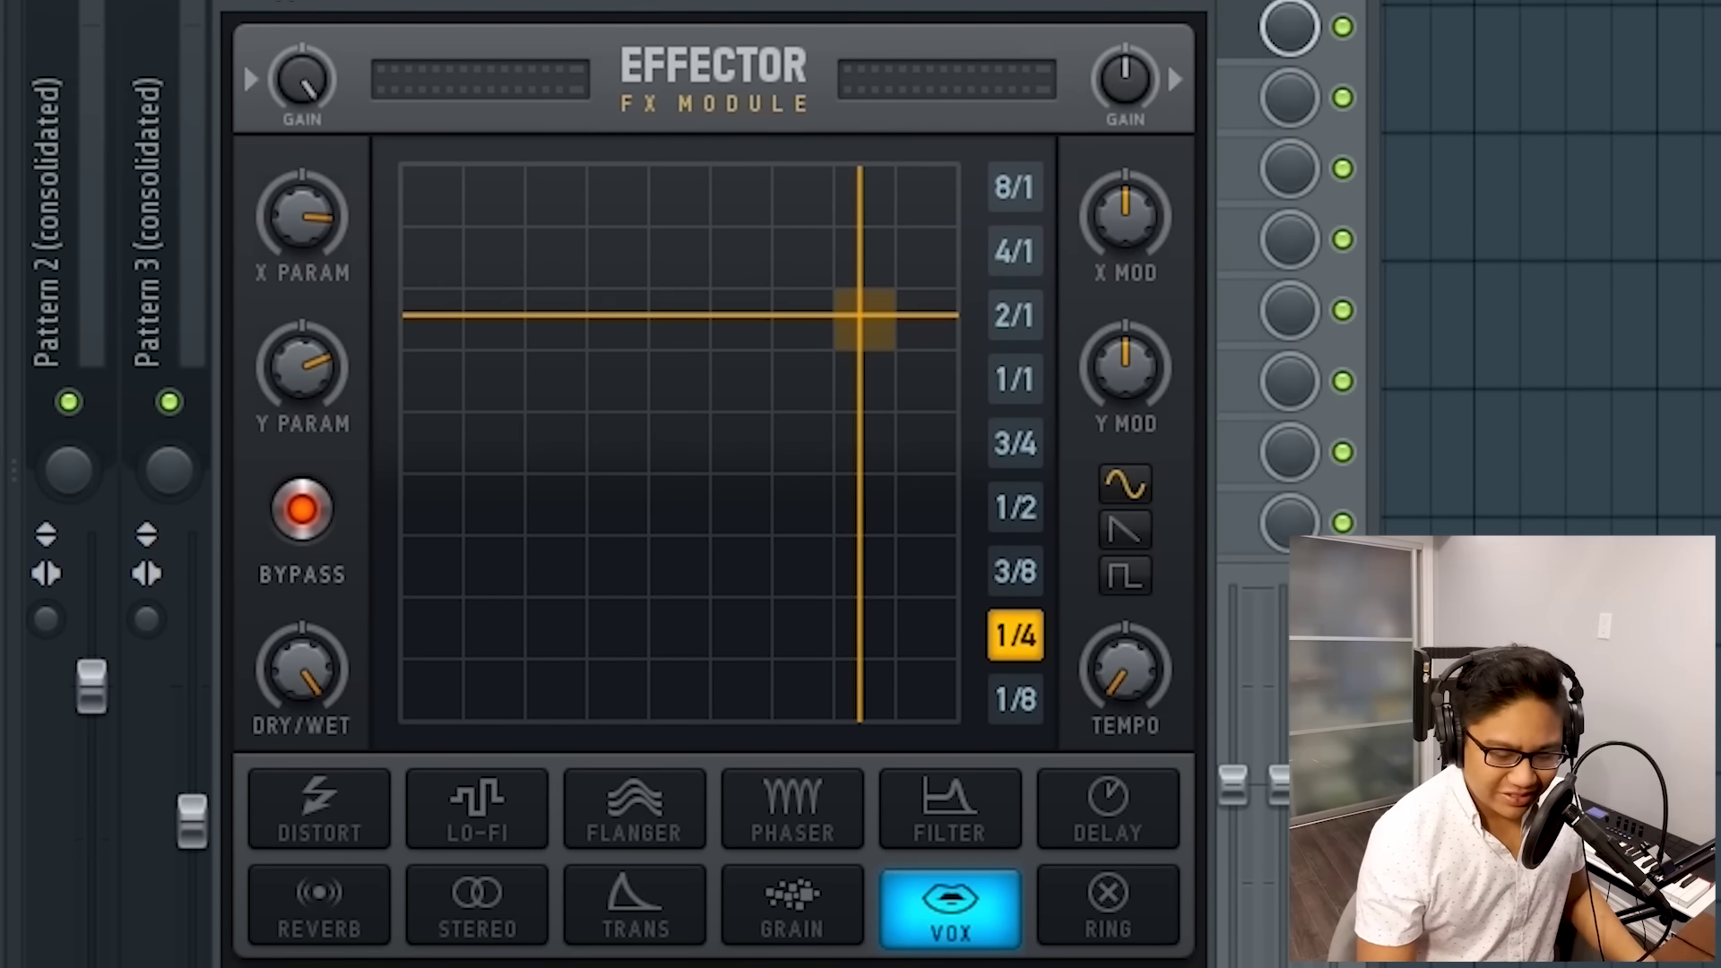
Step: Turn off Effector's bypass and move its Vox effect's X/Y point lower on the grid
left_click(302, 508)
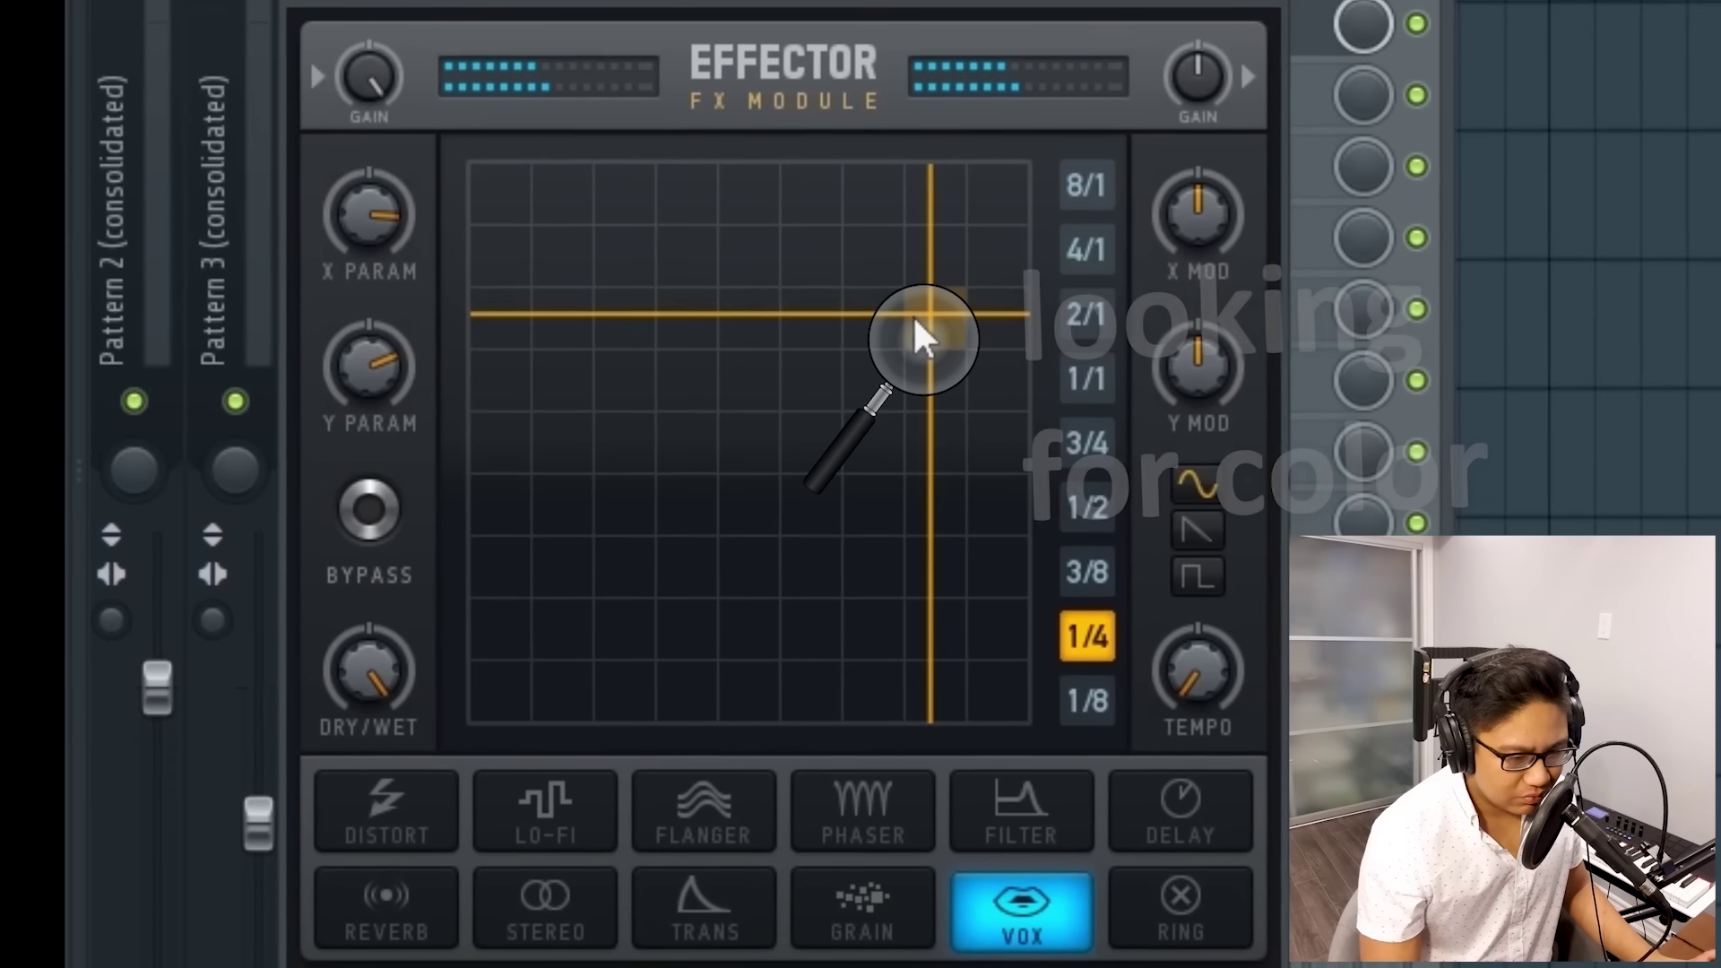
left_click_drag(842, 326, 930, 553)
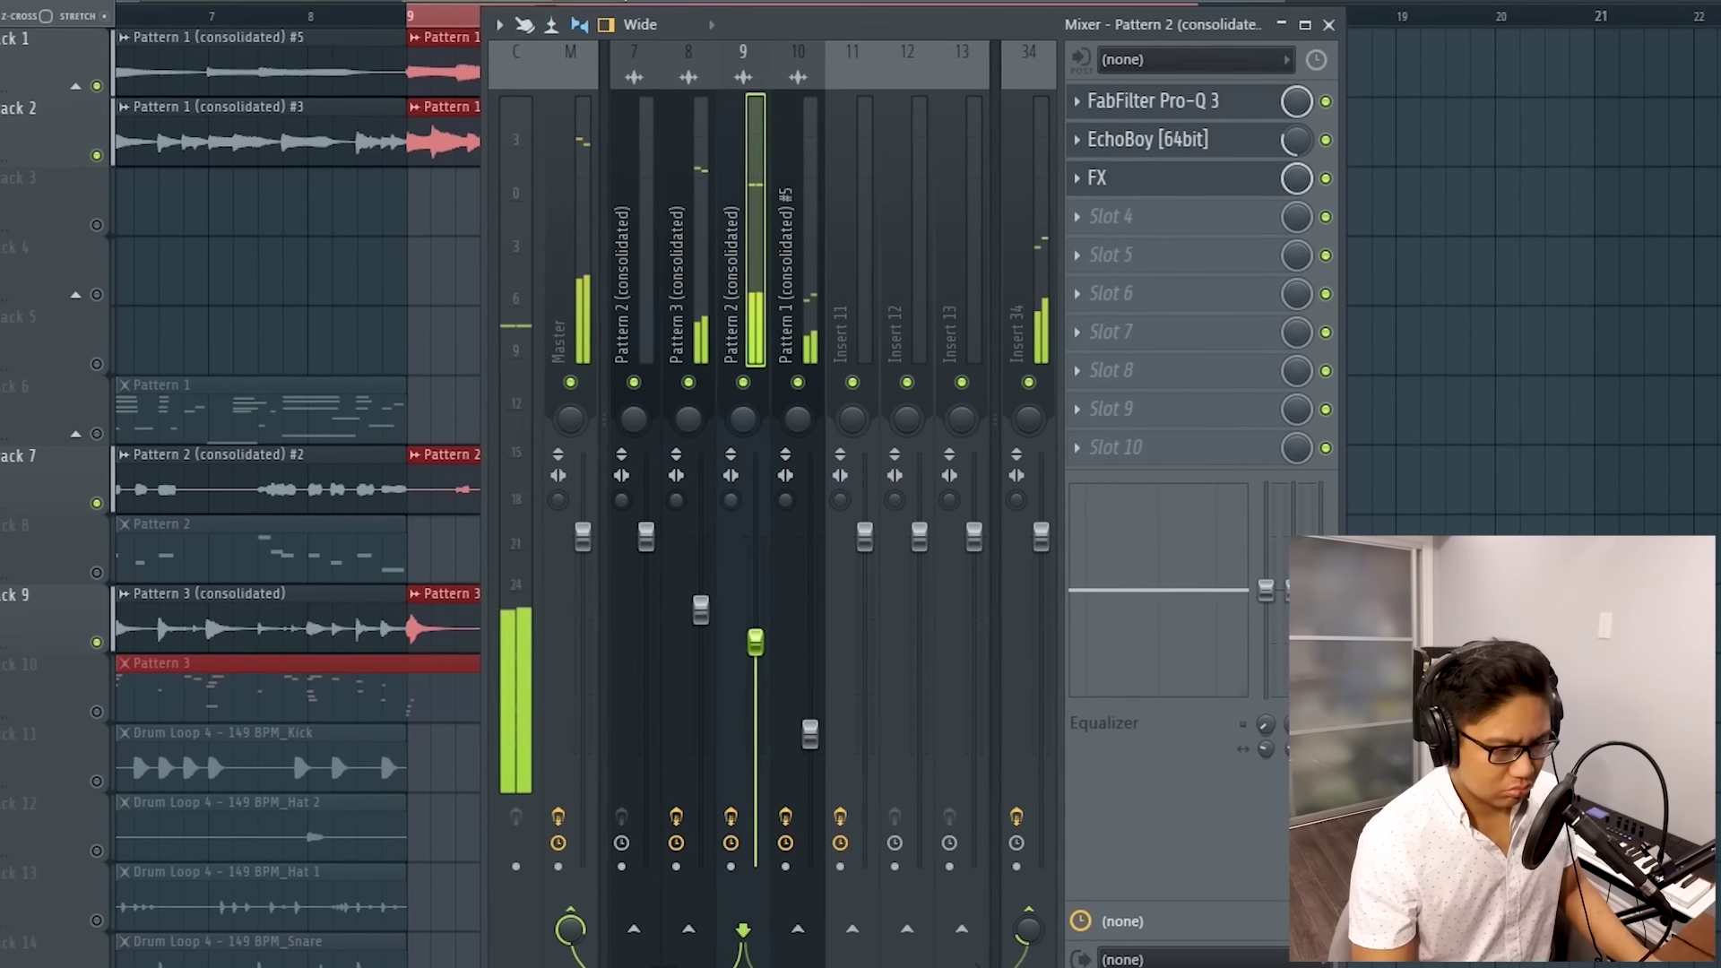
Step: Lower the mixer level of the Pattern 3 (consolidated) track
left_click_drag(702, 609, 703, 643)
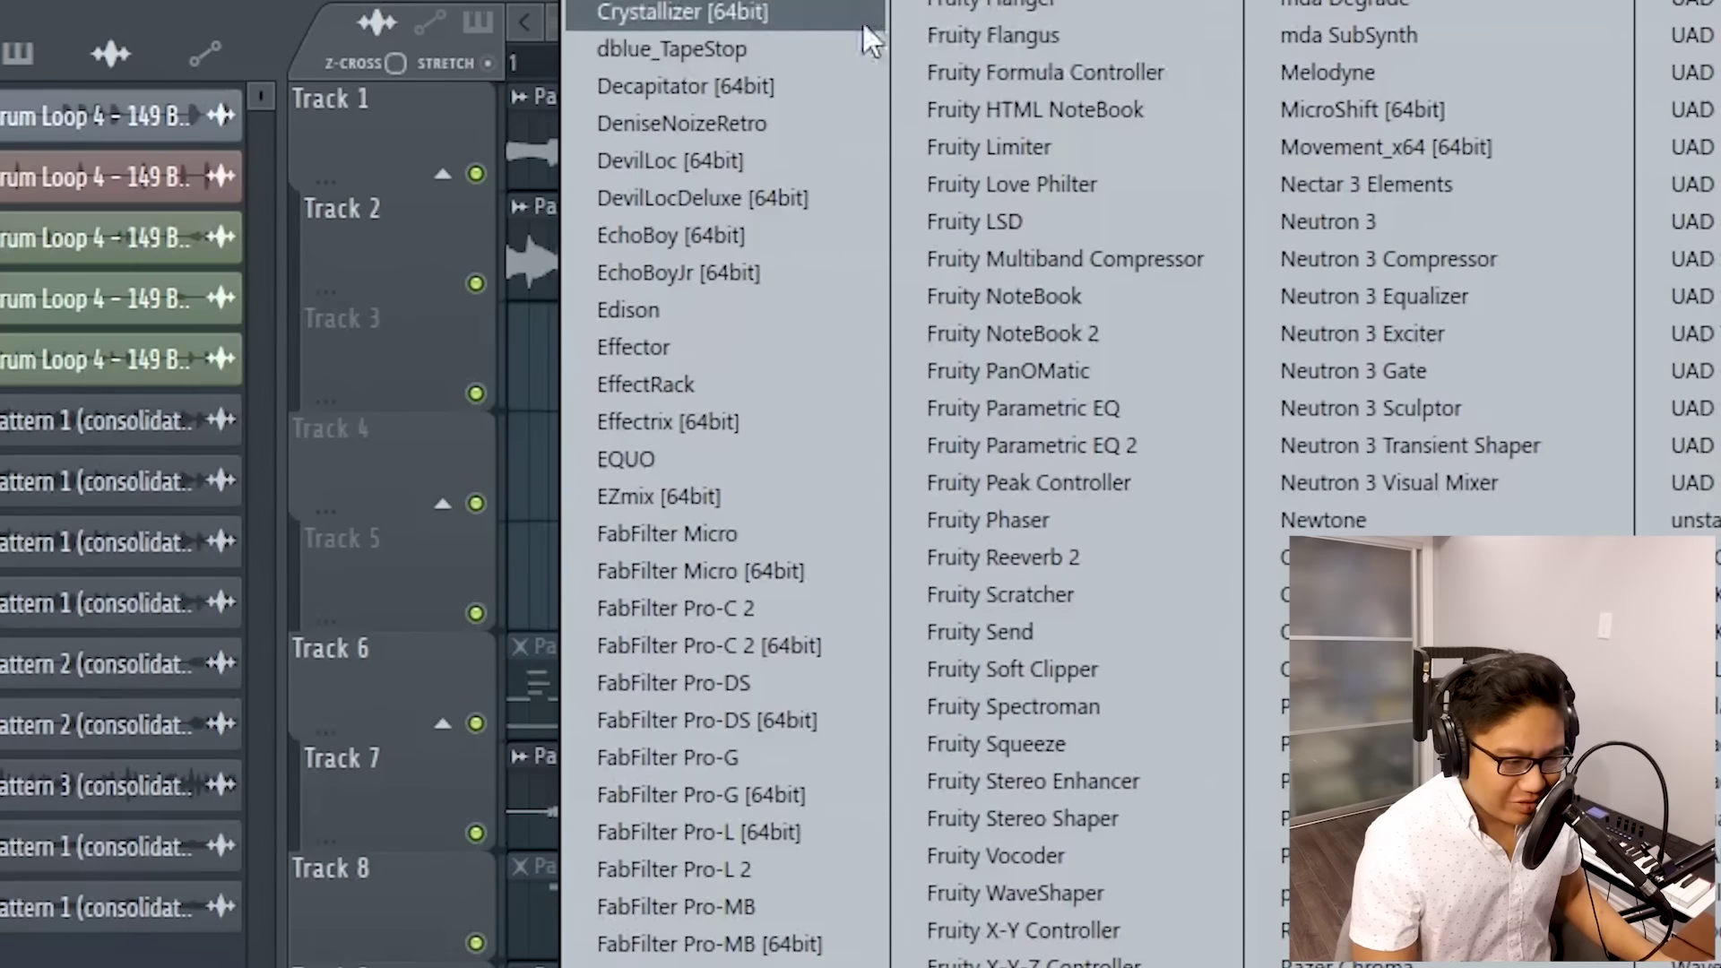
Step: Load dblue_TapeStop on the Master track and raise its SlowDown setting
left_click(748, 49)
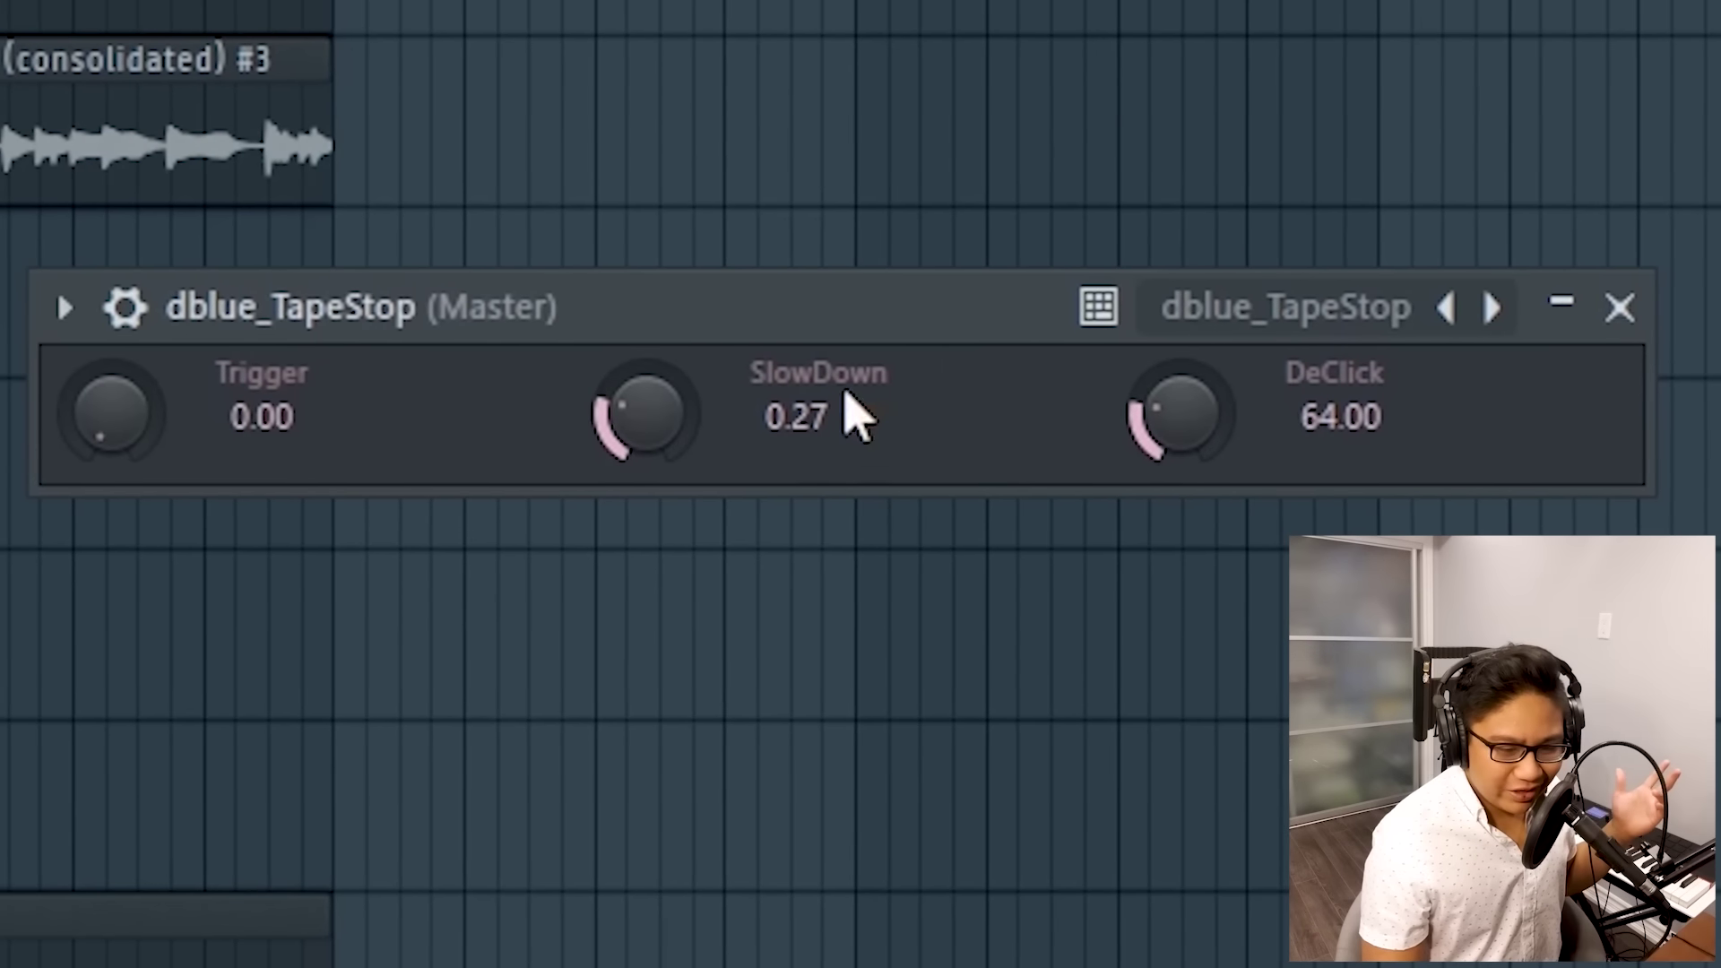
mouse_move(661, 407)
left_mouse_down()
mouse_move(660, 372)
mouse_move(660, 394)
left_mouse_up()
Step: Create an automation clip for TapeStop's Trigger spanning bar 8 and add a point that jumps to maximum near its end
mouse_move(102, 412)
left_mouse_down()
mouse_move(102, 367)
mouse_move(101, 412)
left_mouse_up()
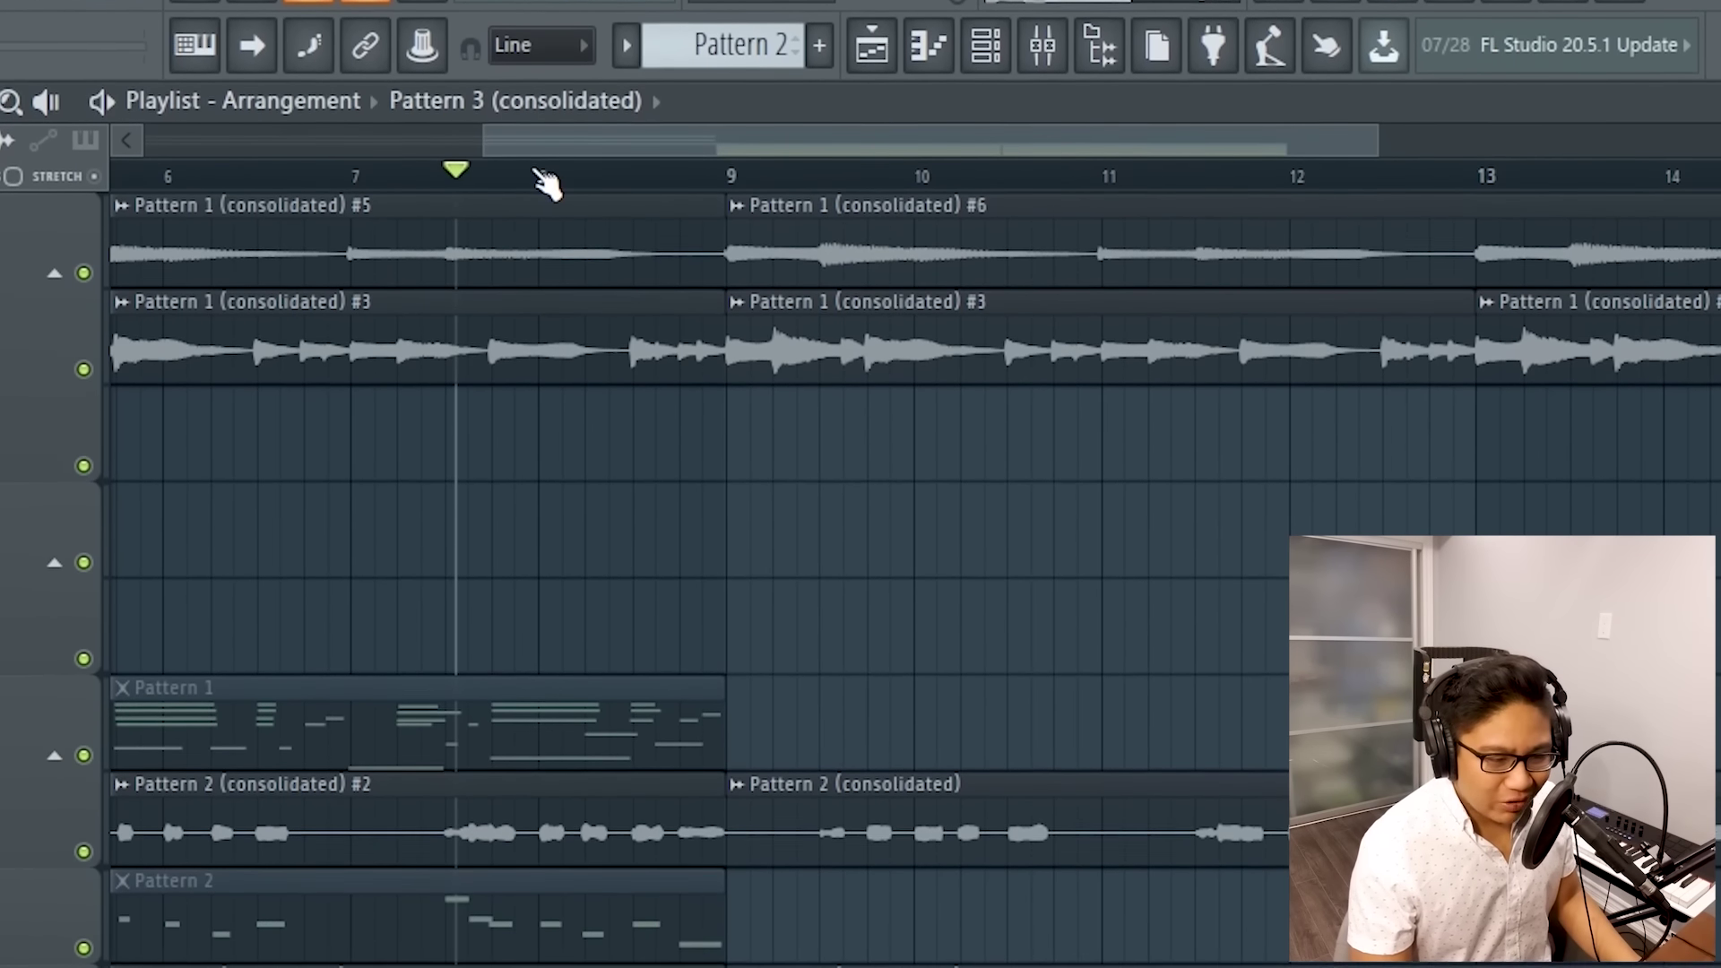
mouse_move(548, 190)
left_mouse_down()
mouse_move(724, 212)
mouse_move(726, 179)
left_mouse_up()
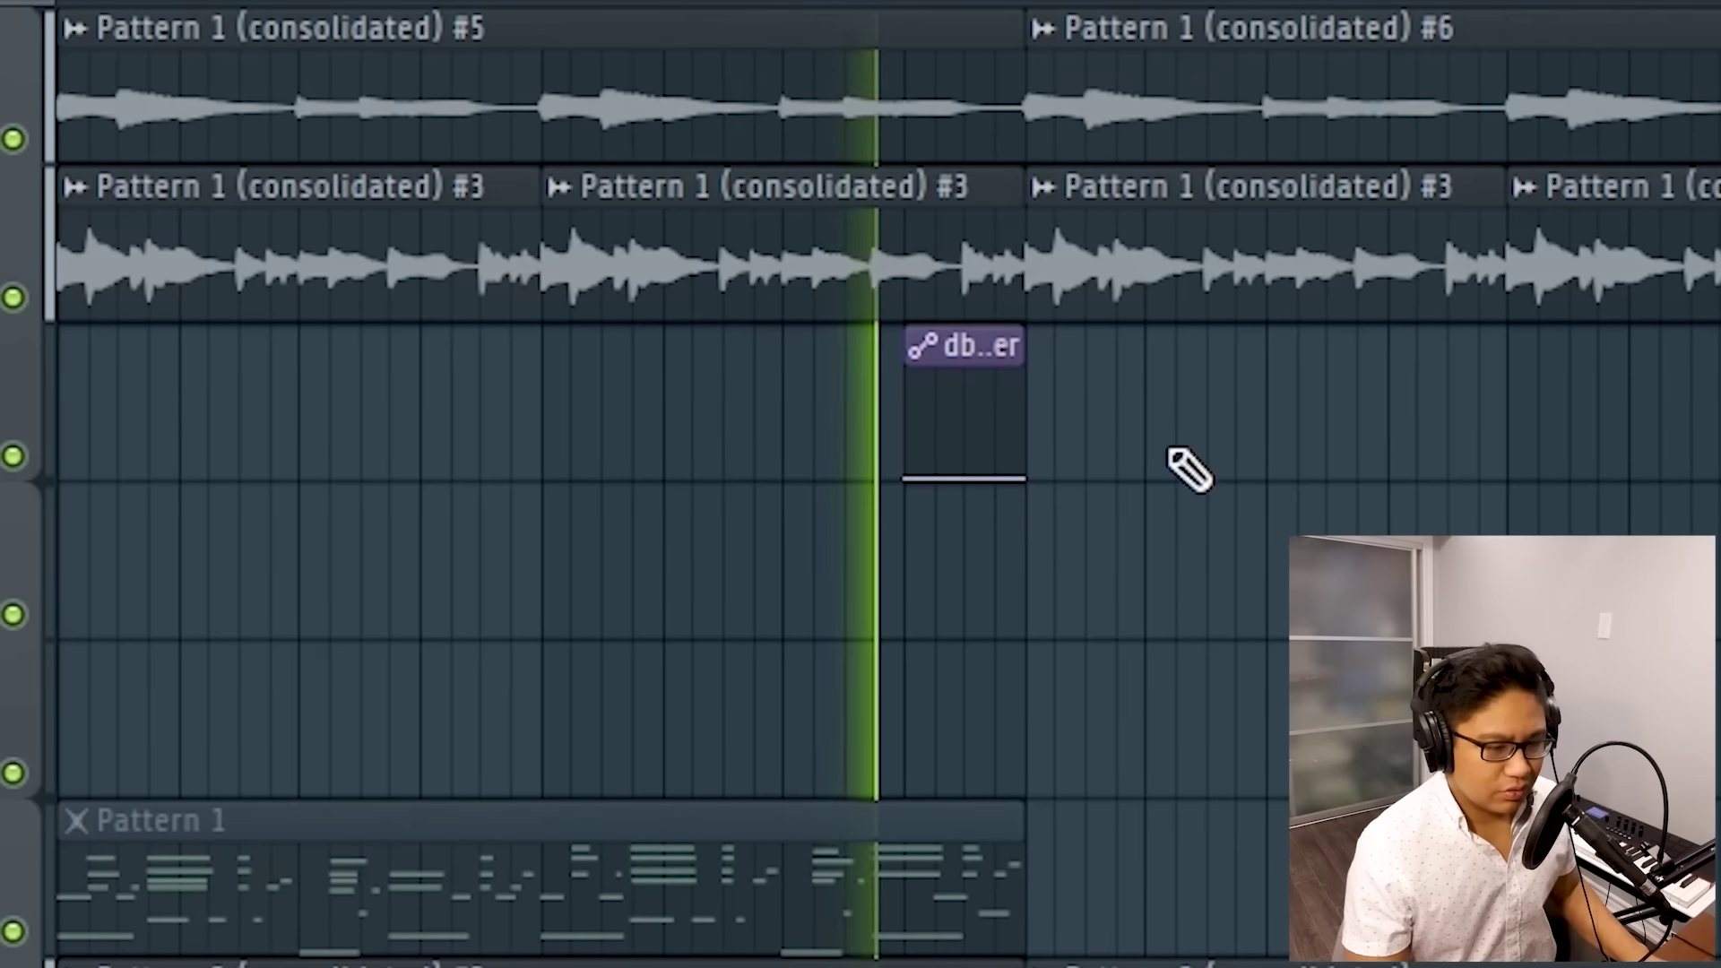
scroll(1156, 422, "up", 3)
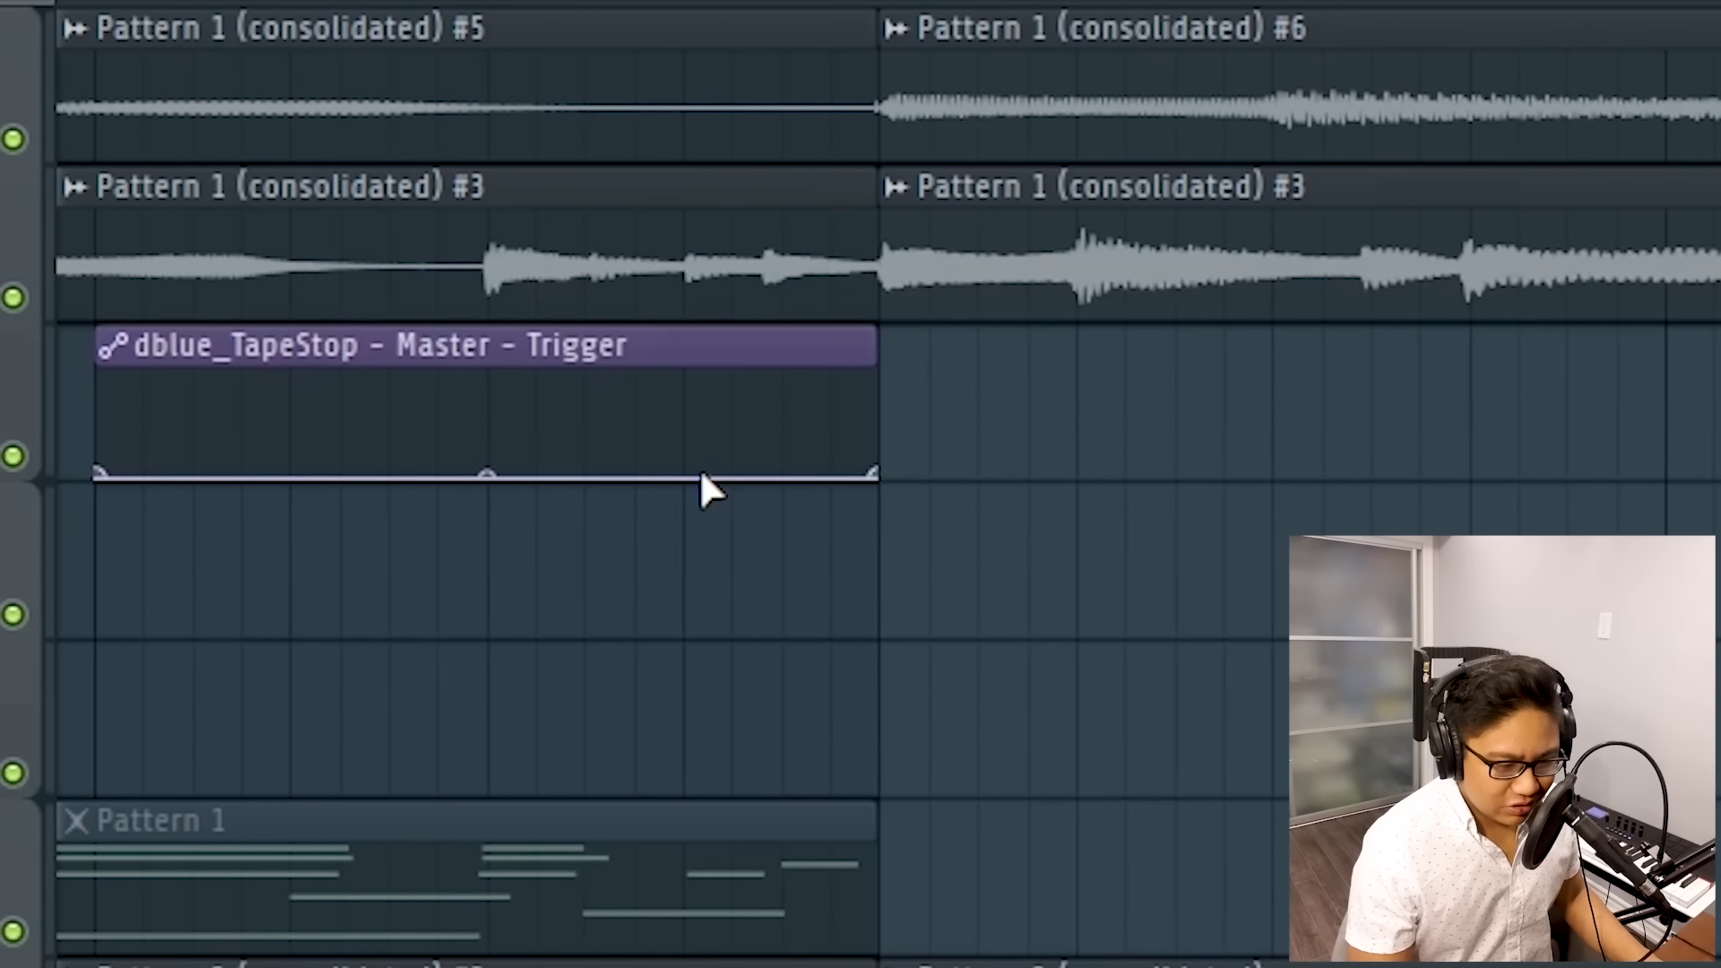
right_click(701, 476)
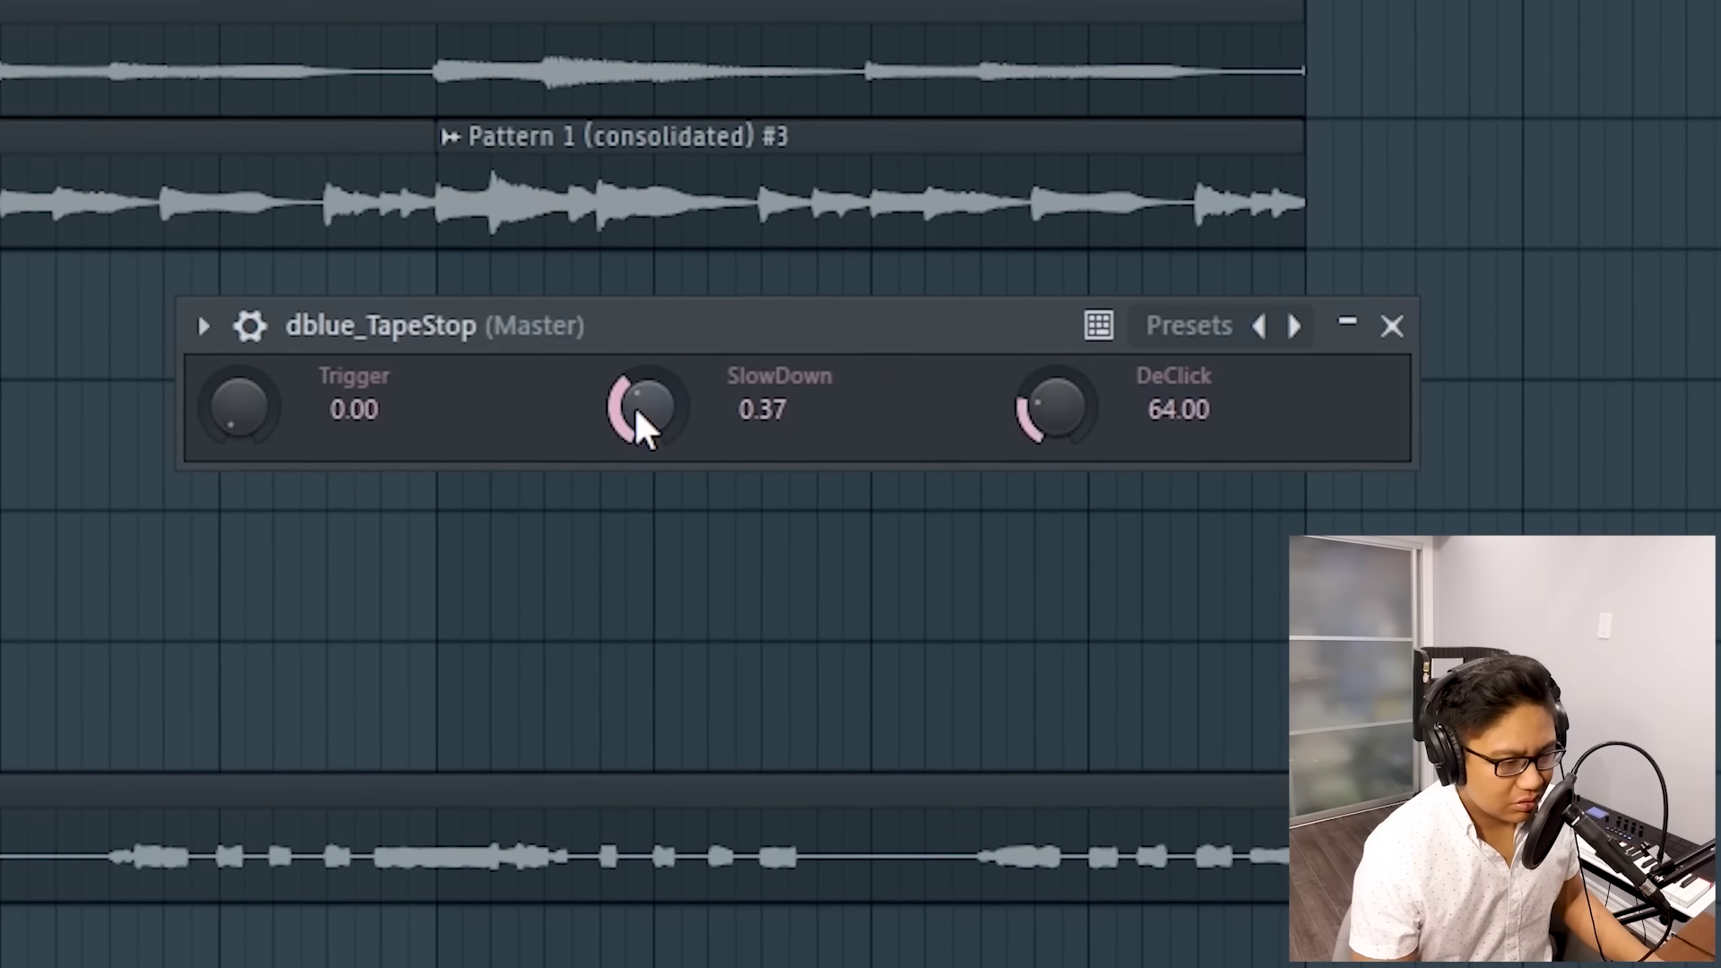
Step: Lower TapeStop's SlowDown to about 0.09 and play the arrangement through the automated stop before bar 9
left_click_drag(639, 428, 639, 457)
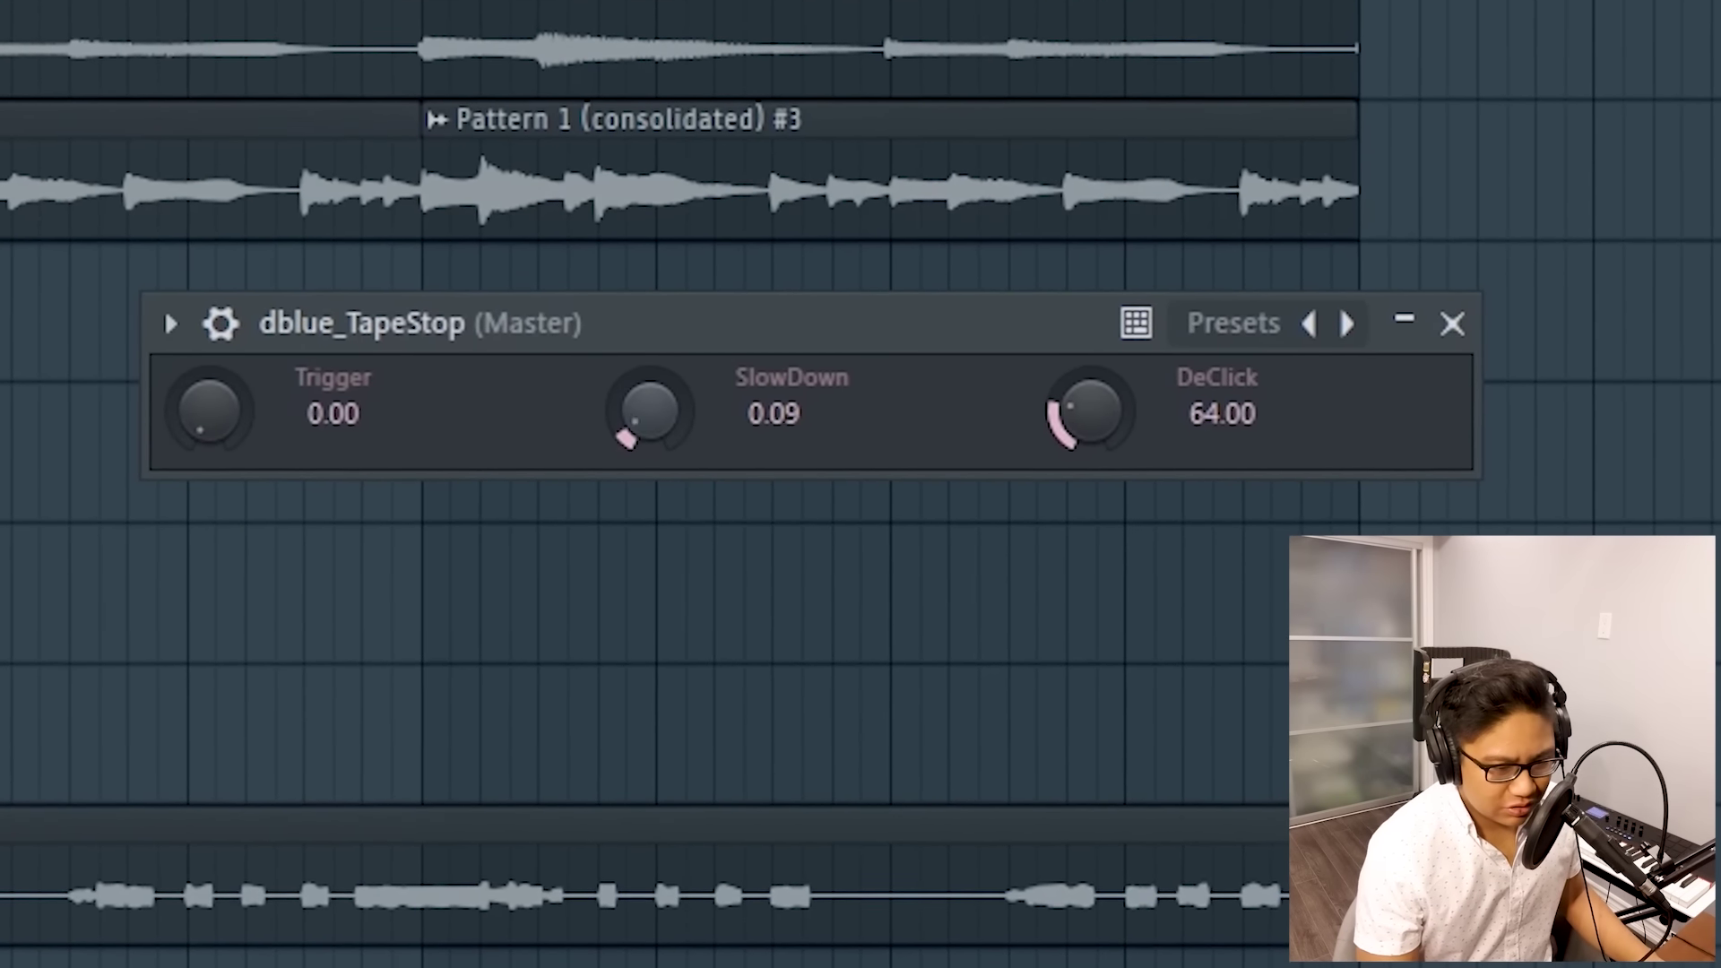
left_click_drag(635, 429, 640, 427)
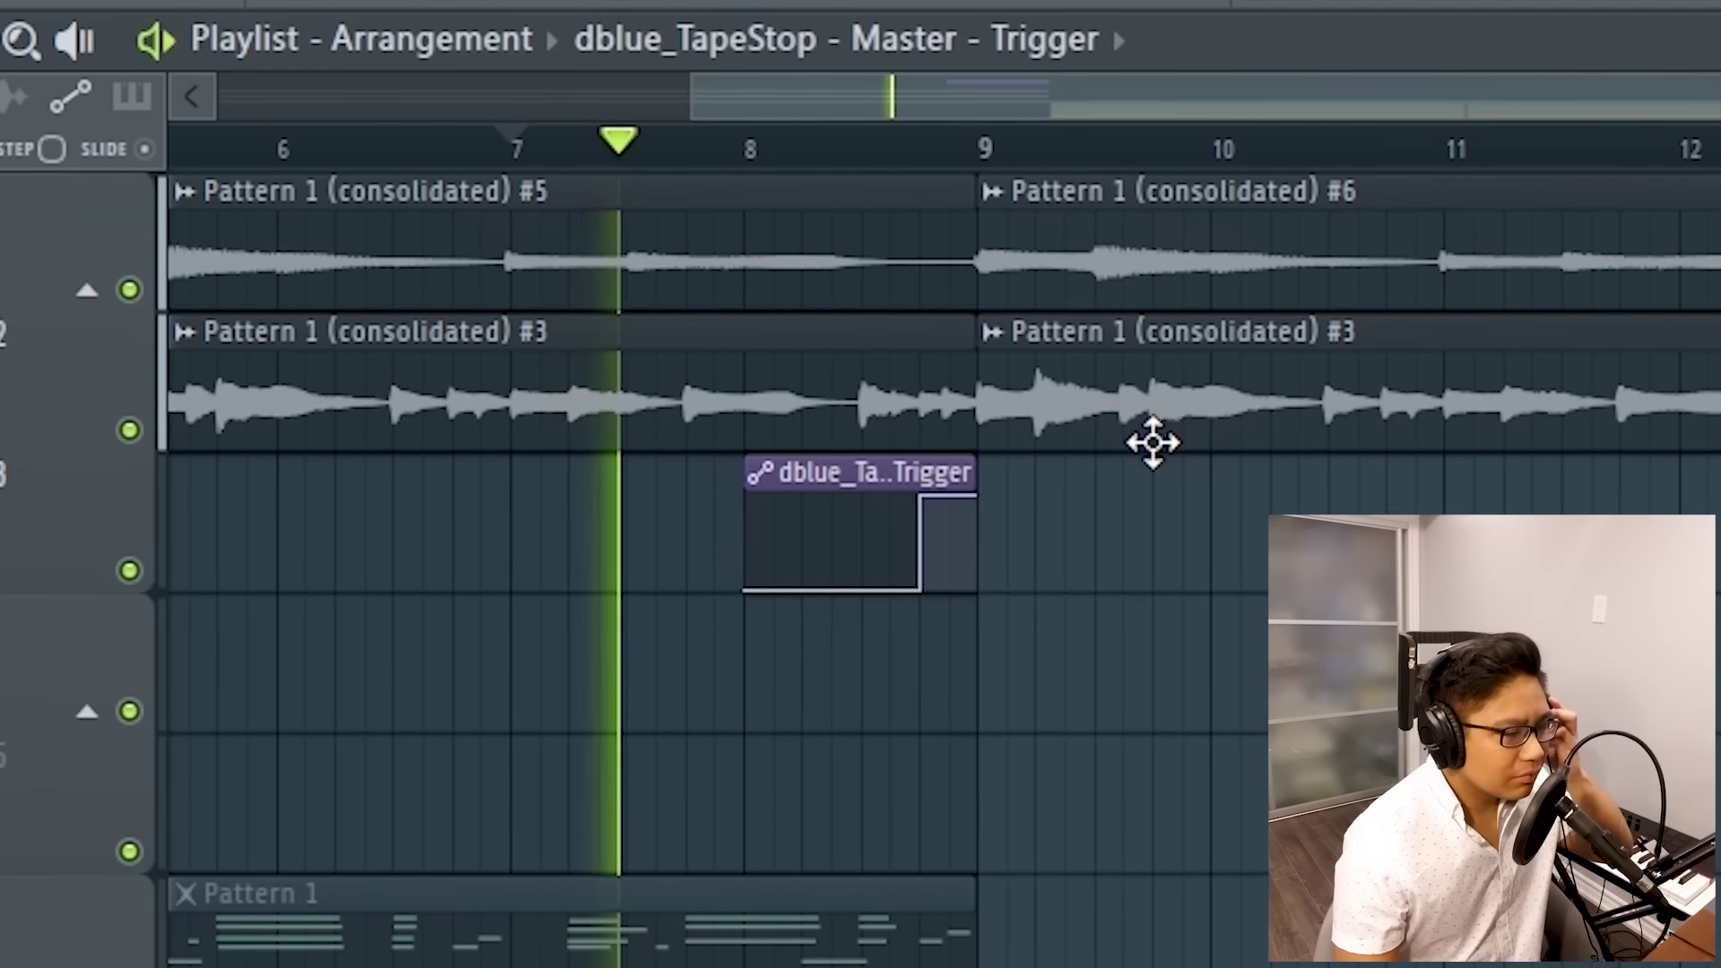
scroll(1210, 730, "down", 3)
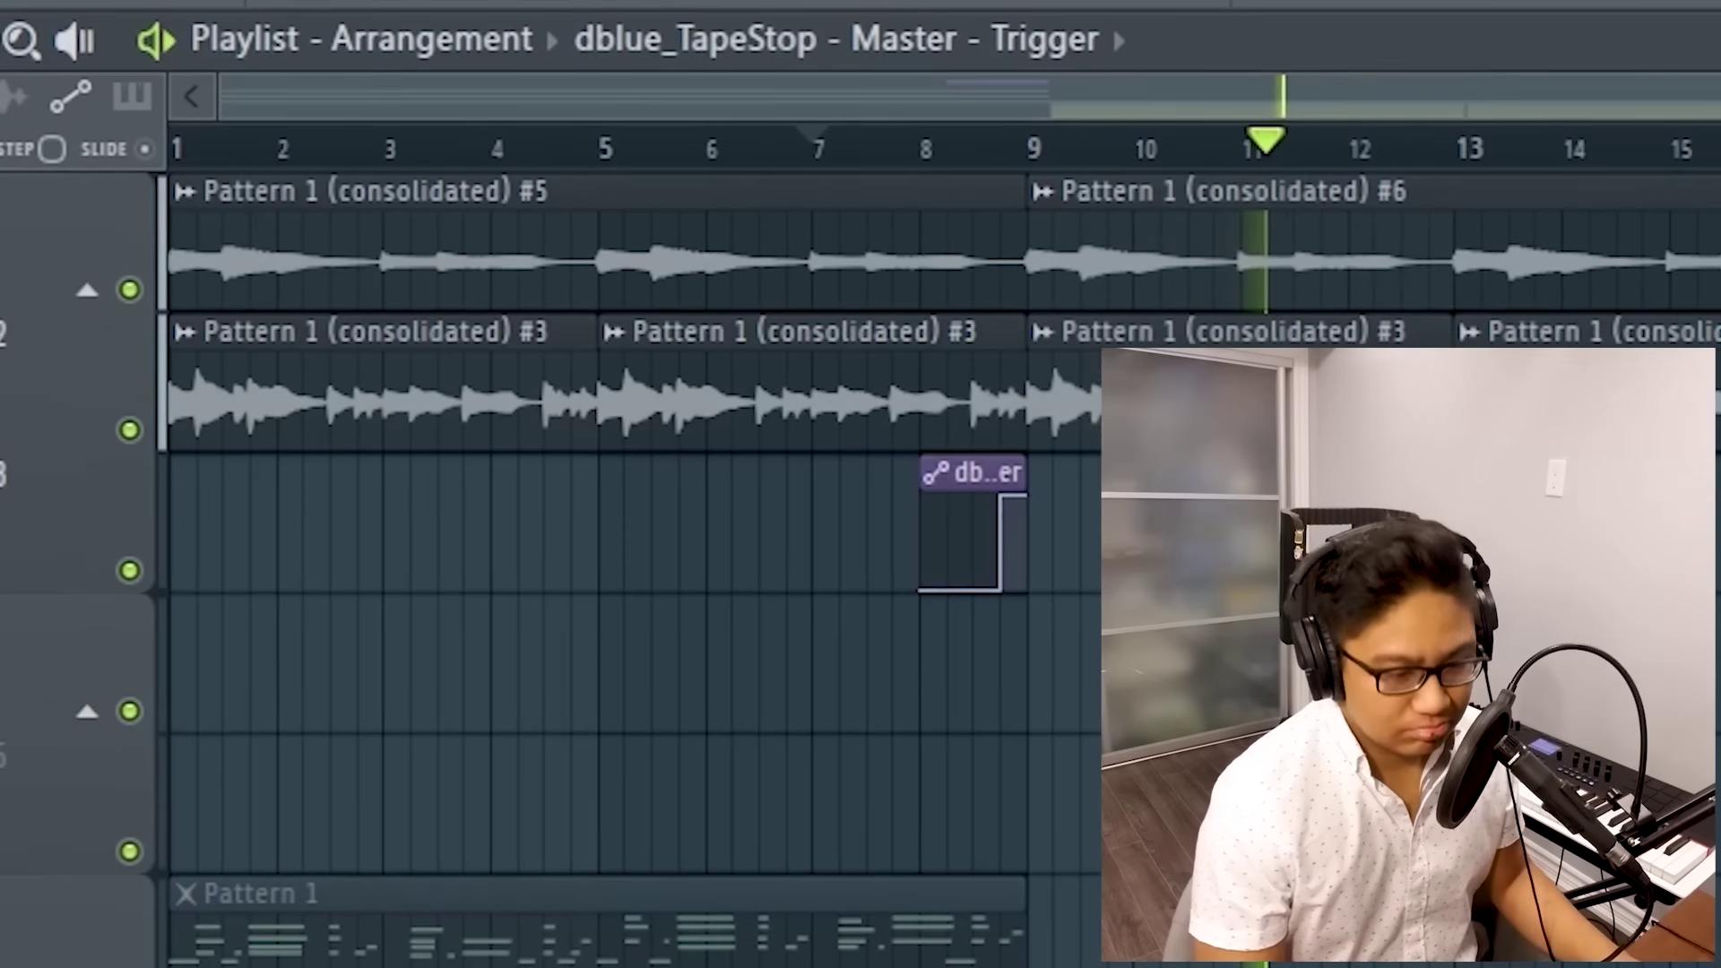
key("space")
scroll(962, 538, "up", 3)
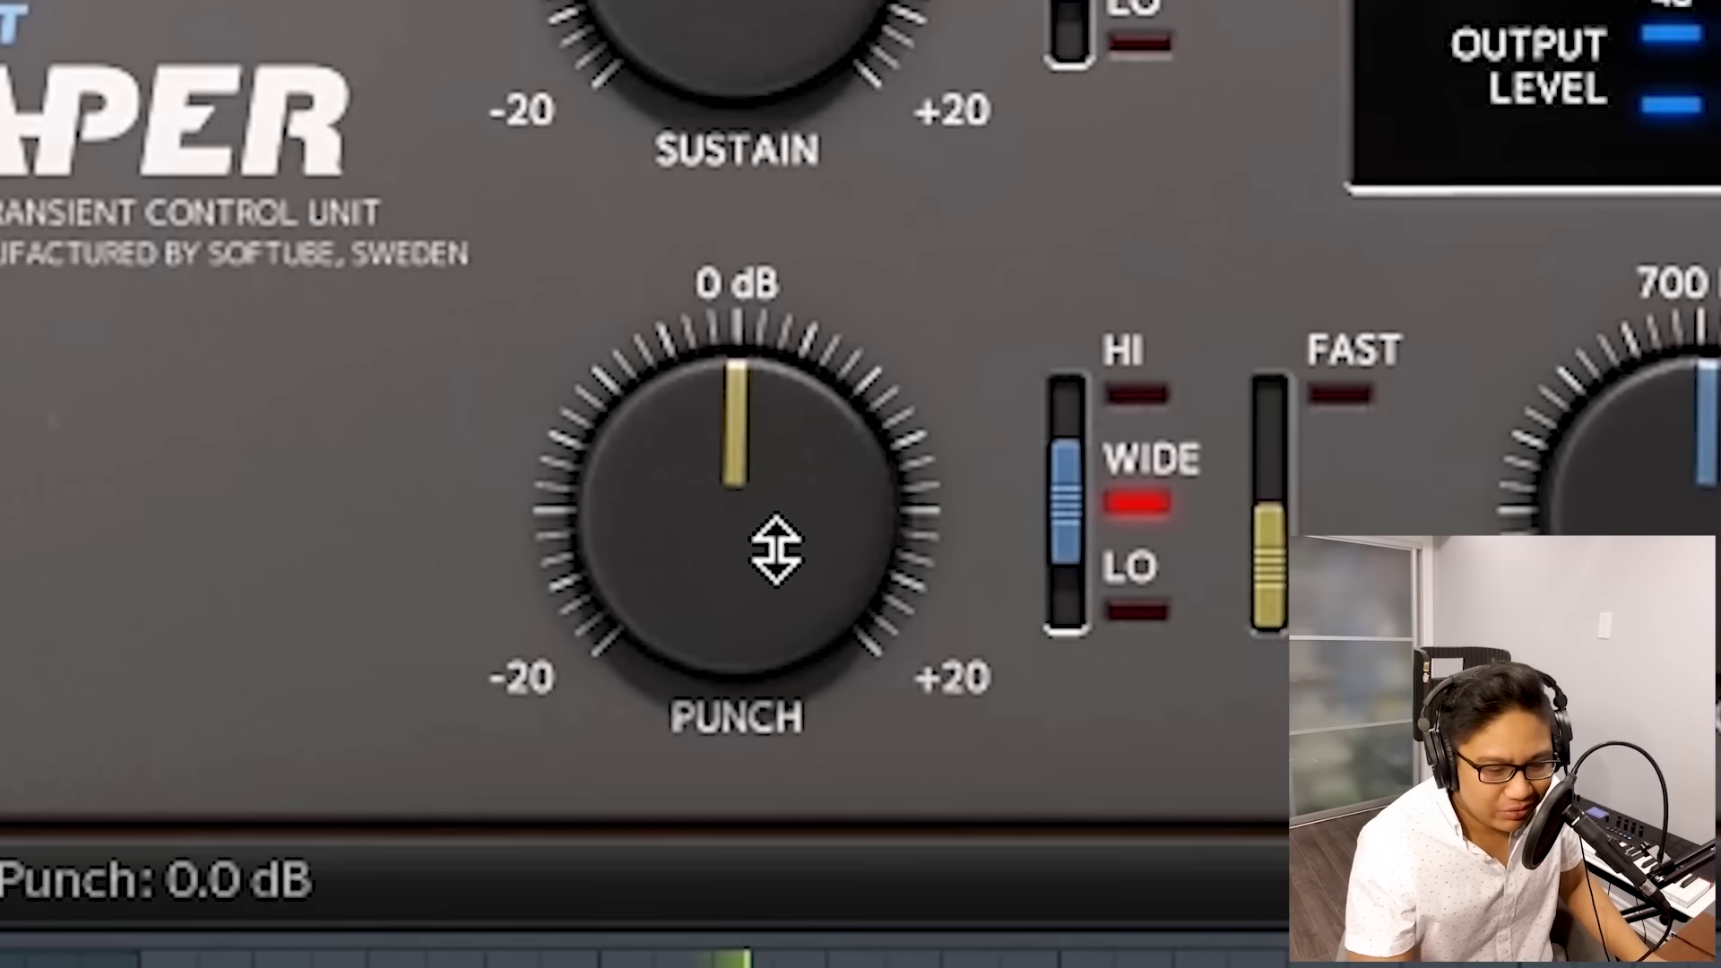
Step: Raise the Punch amount in the Softube transient shaper and try its Punch band switch at Hi and Lo
left_click_drag(524, 625, 513, 593)
left_click_drag(749, 352, 1001, 222)
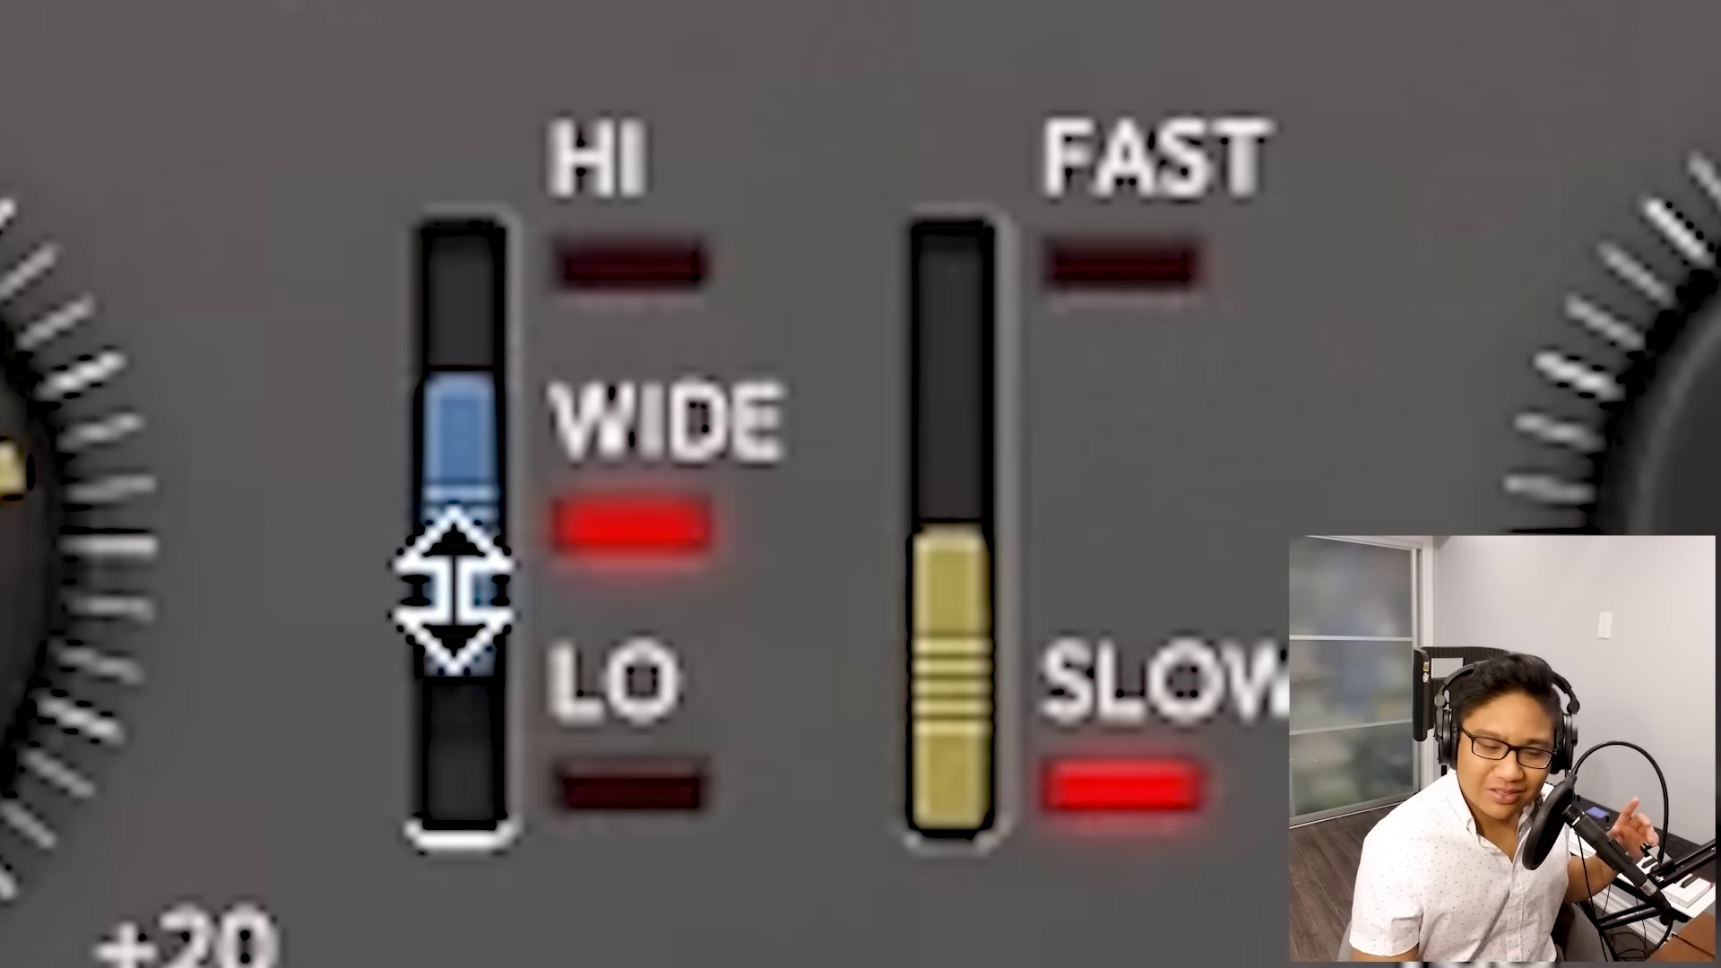
left_click_drag(1062, 525, 1064, 290)
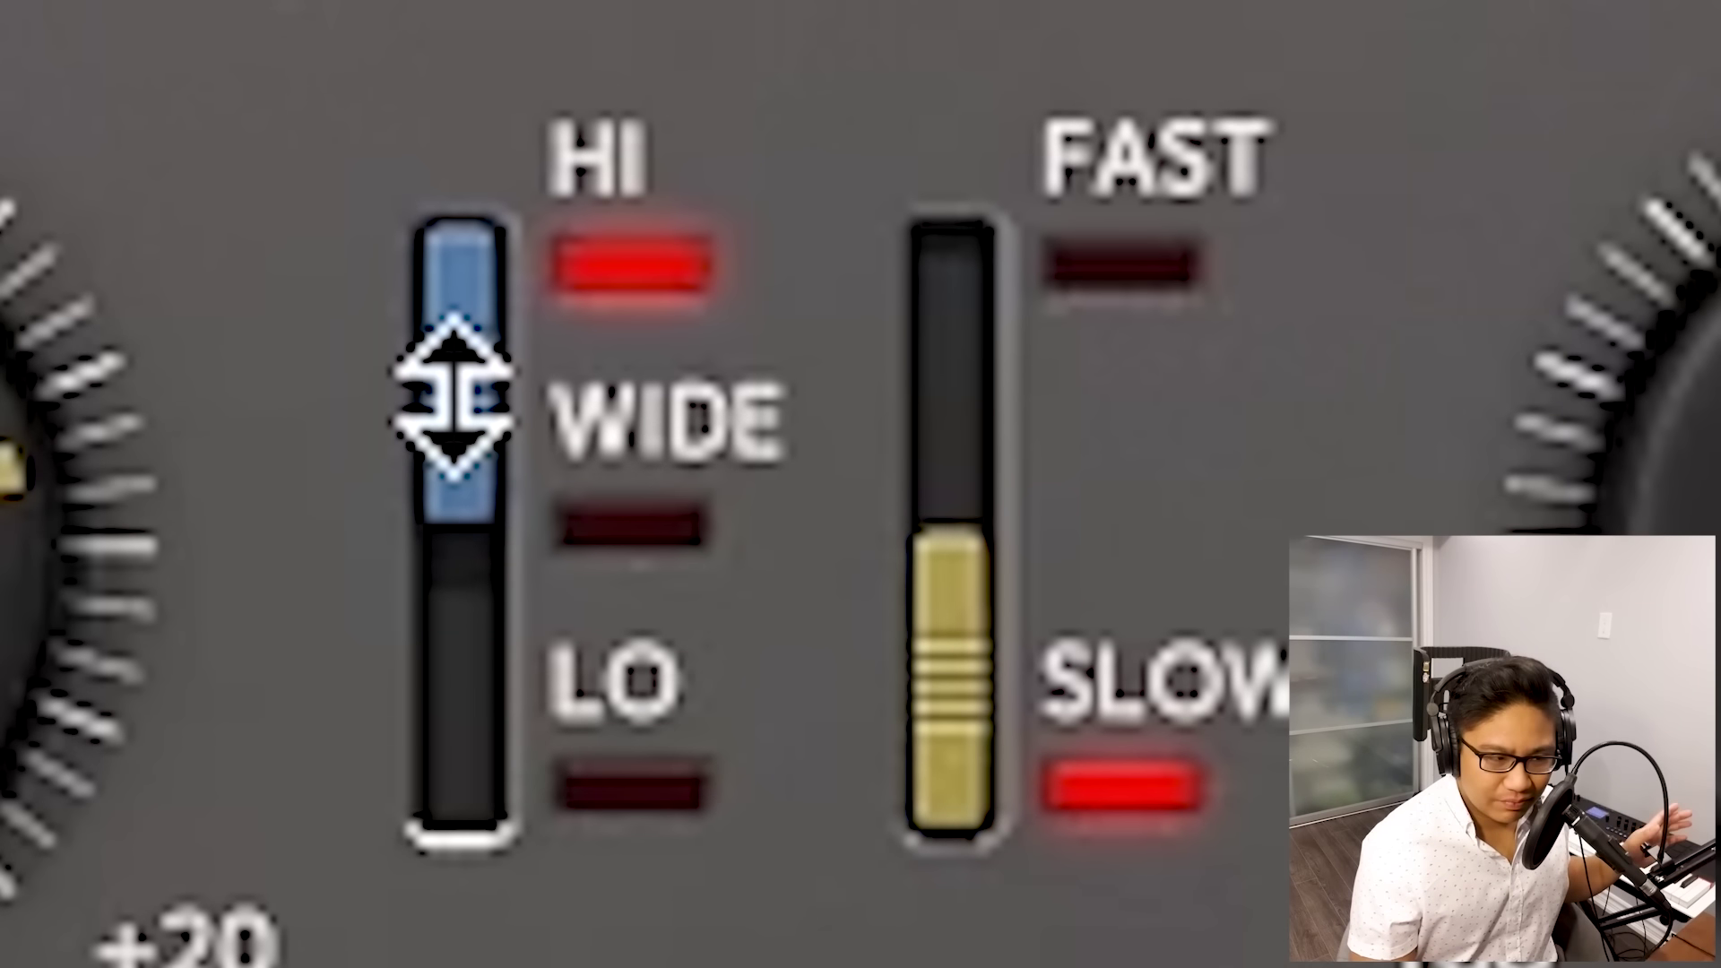
left_click_drag(454, 395, 502, 952)
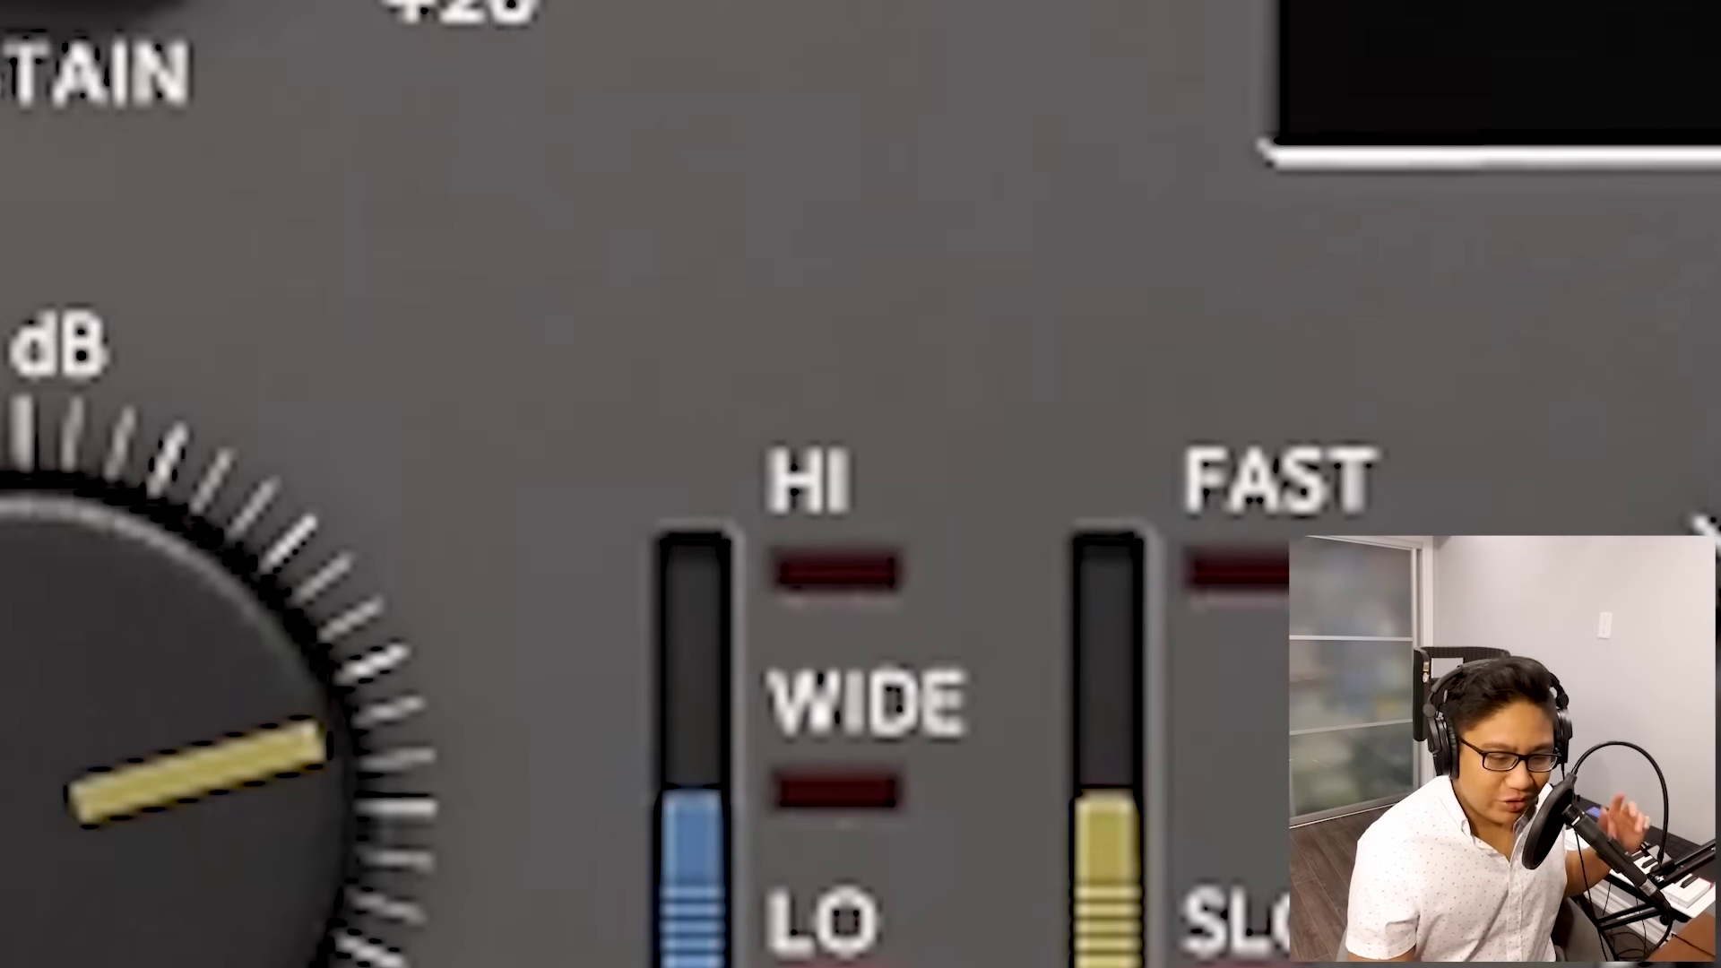
left_click_drag(462, 677, 462, 435)
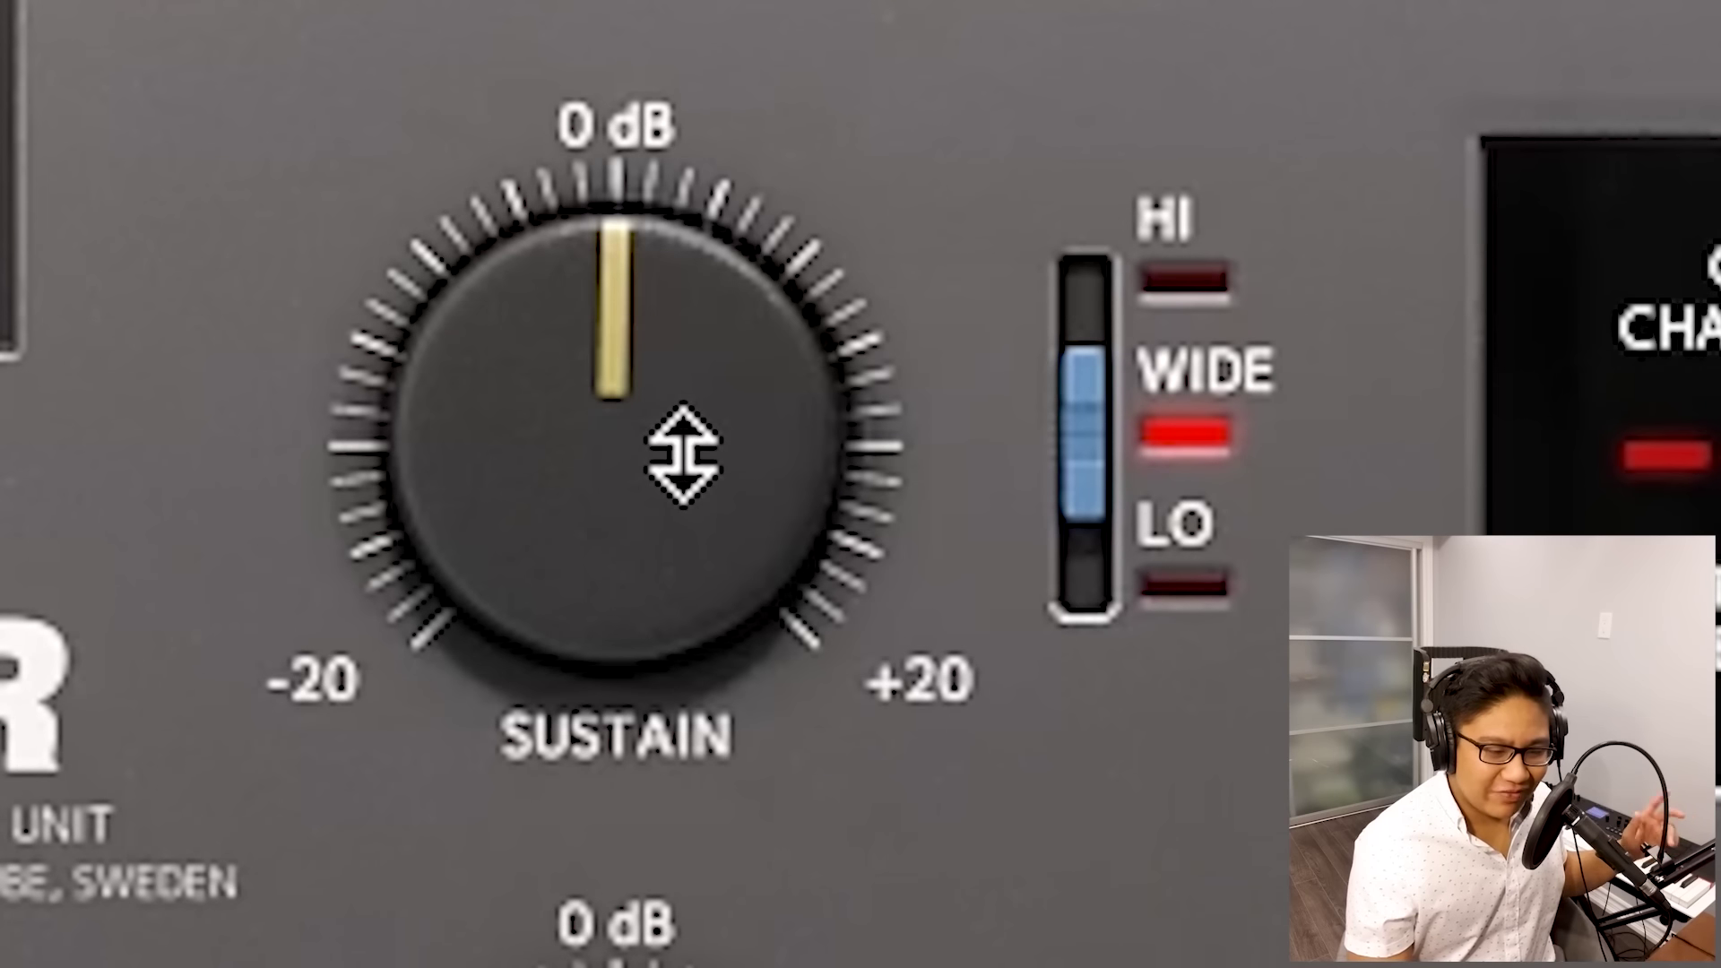
Step: Sweep the transient shaper's Sustain down toward -20 dB and raise it back up
left_click_drag(682, 452, 681, 682)
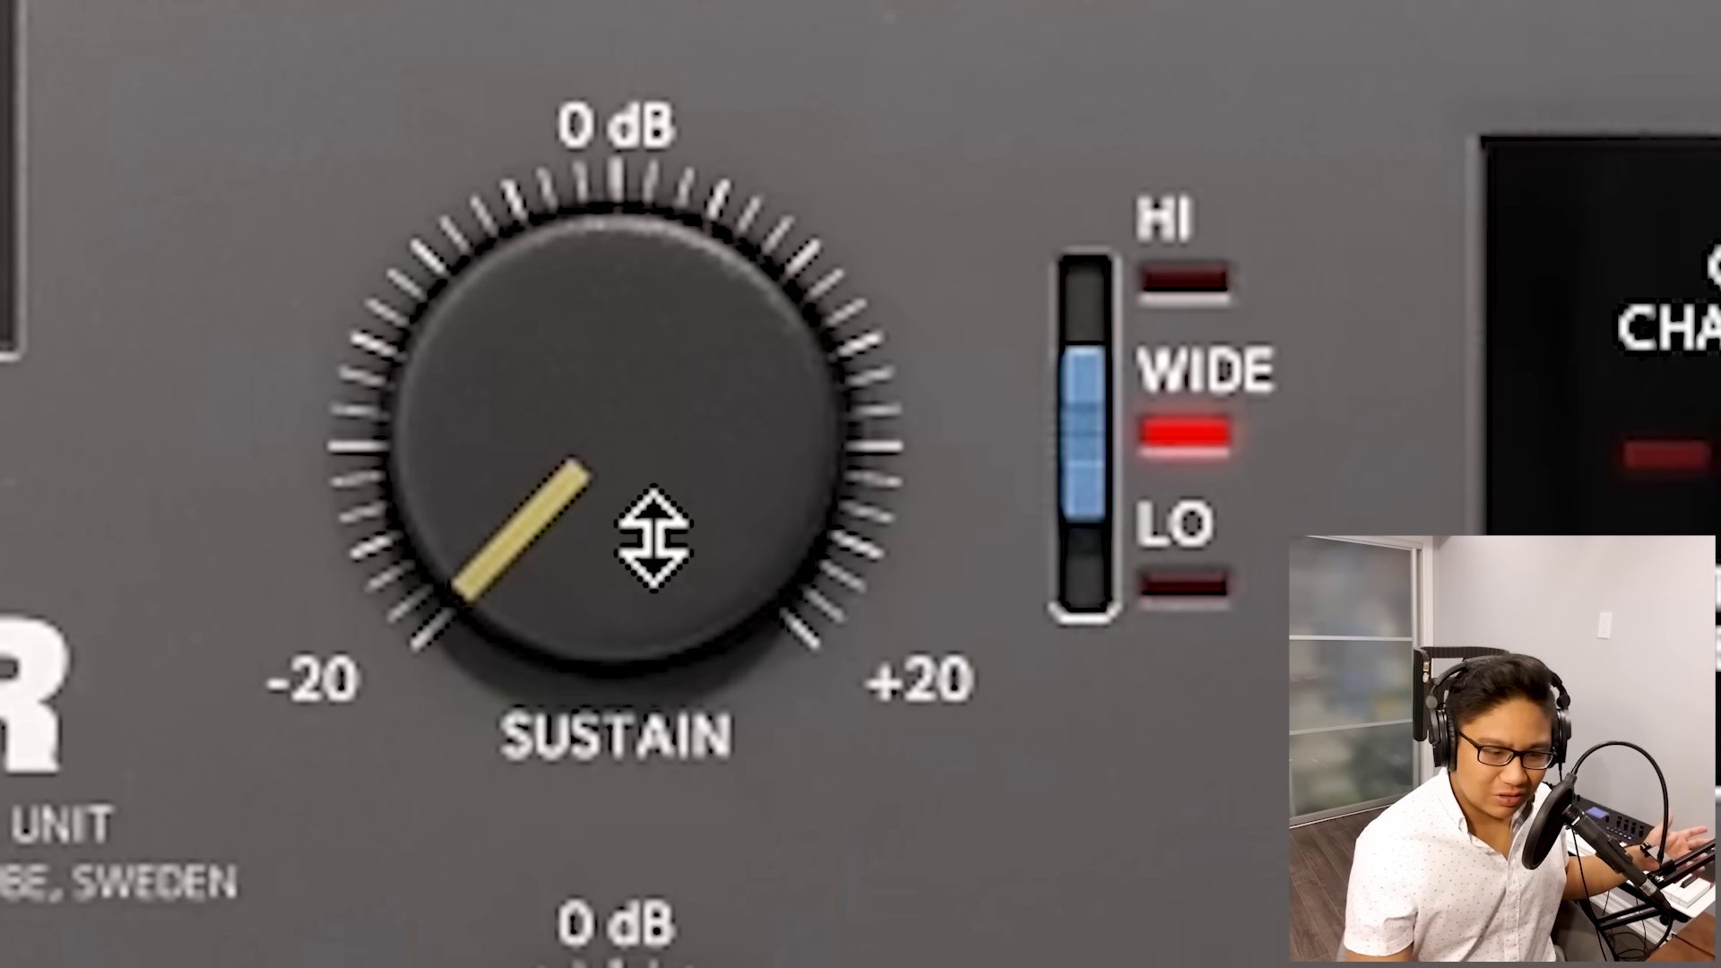
left_click_drag(652, 538, 653, 116)
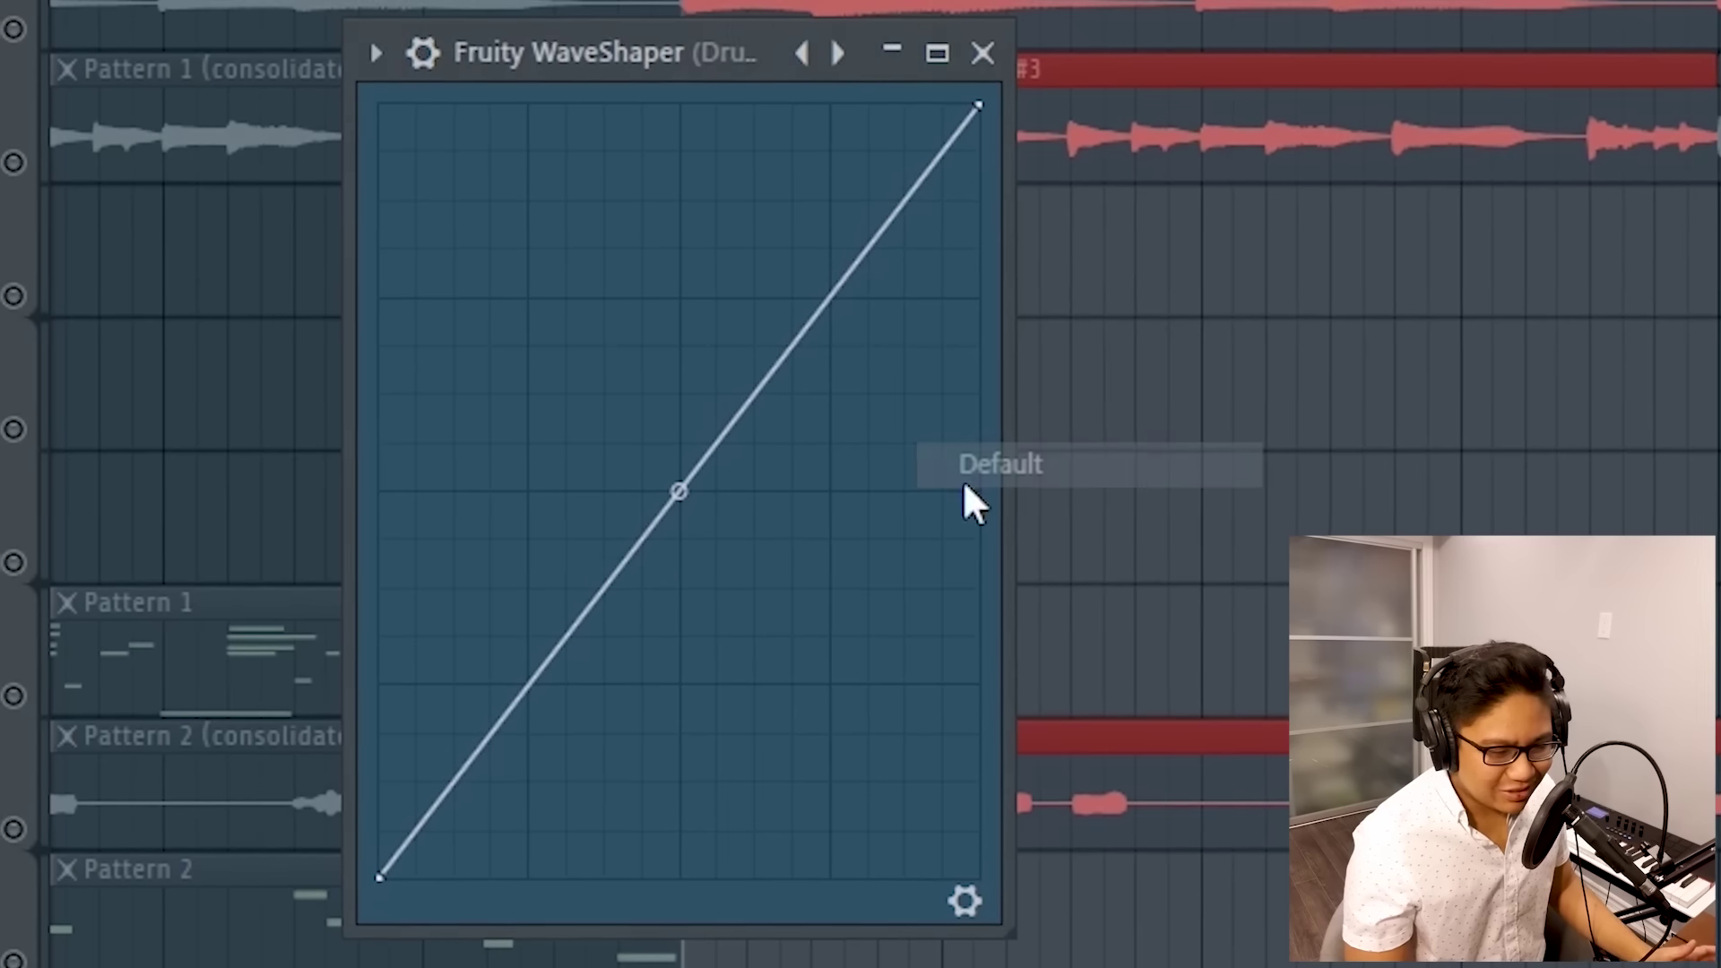
Step: Load the Default preset in Fruity WaveShaper
left_click(963, 481)
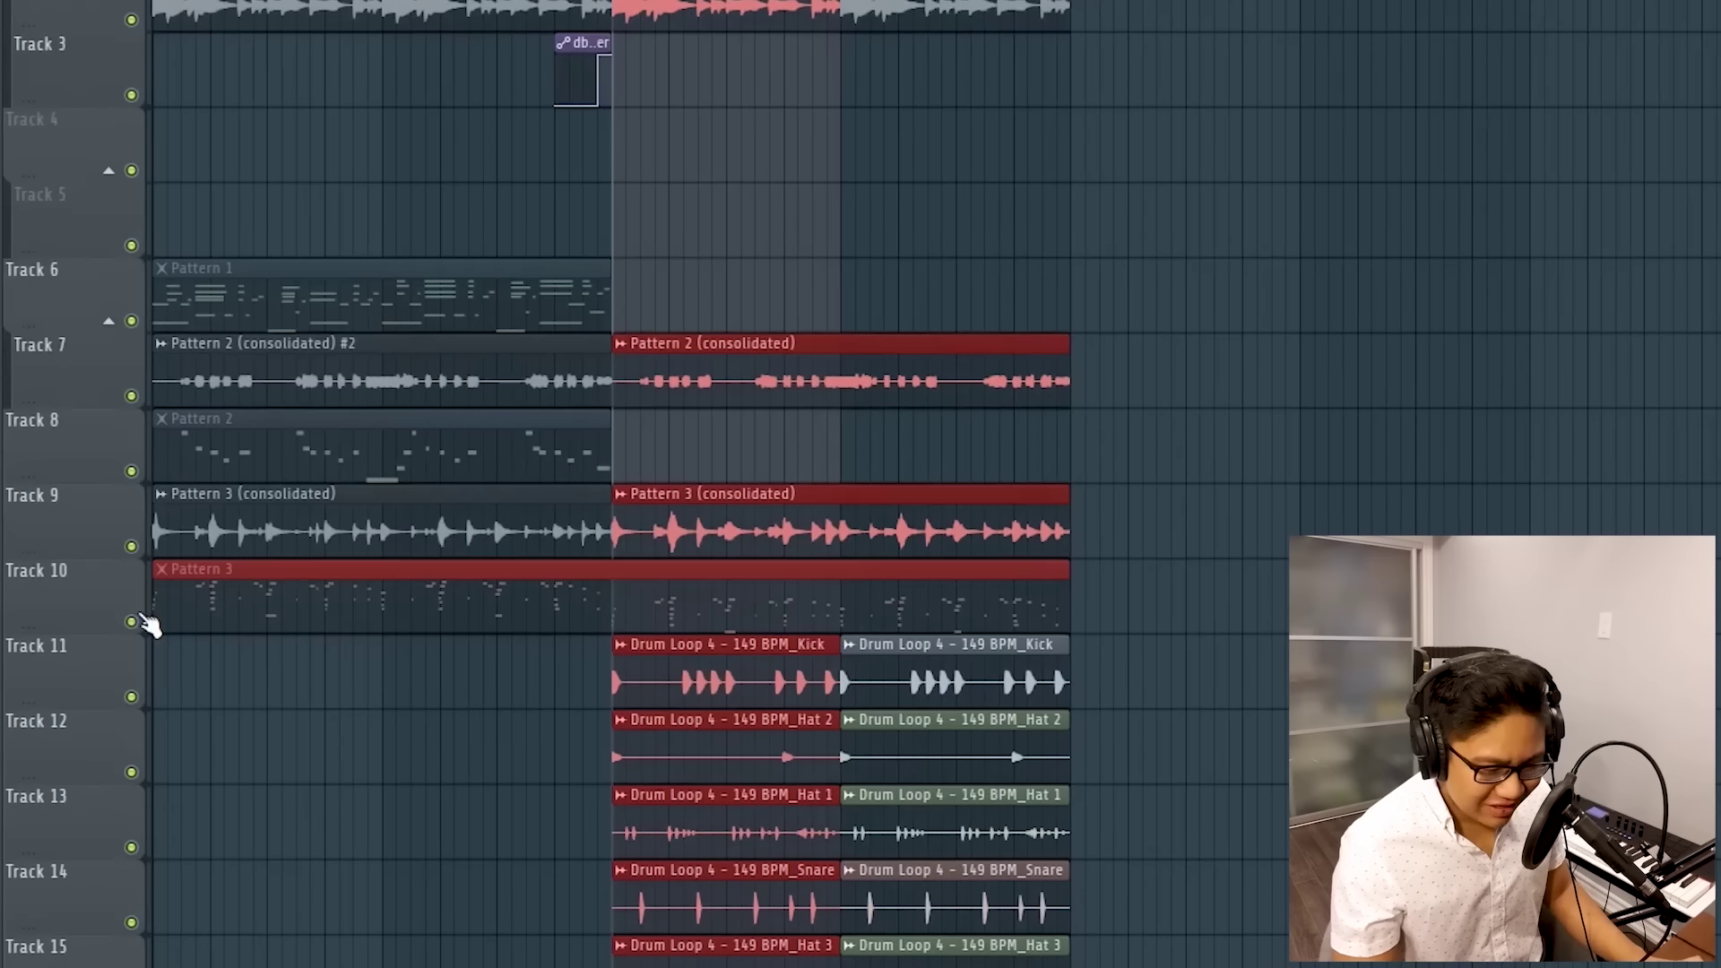
Step: Remove the selected Drum Loop 4 - 149 BPM_Kick clip from Track 11
right_click(717, 682)
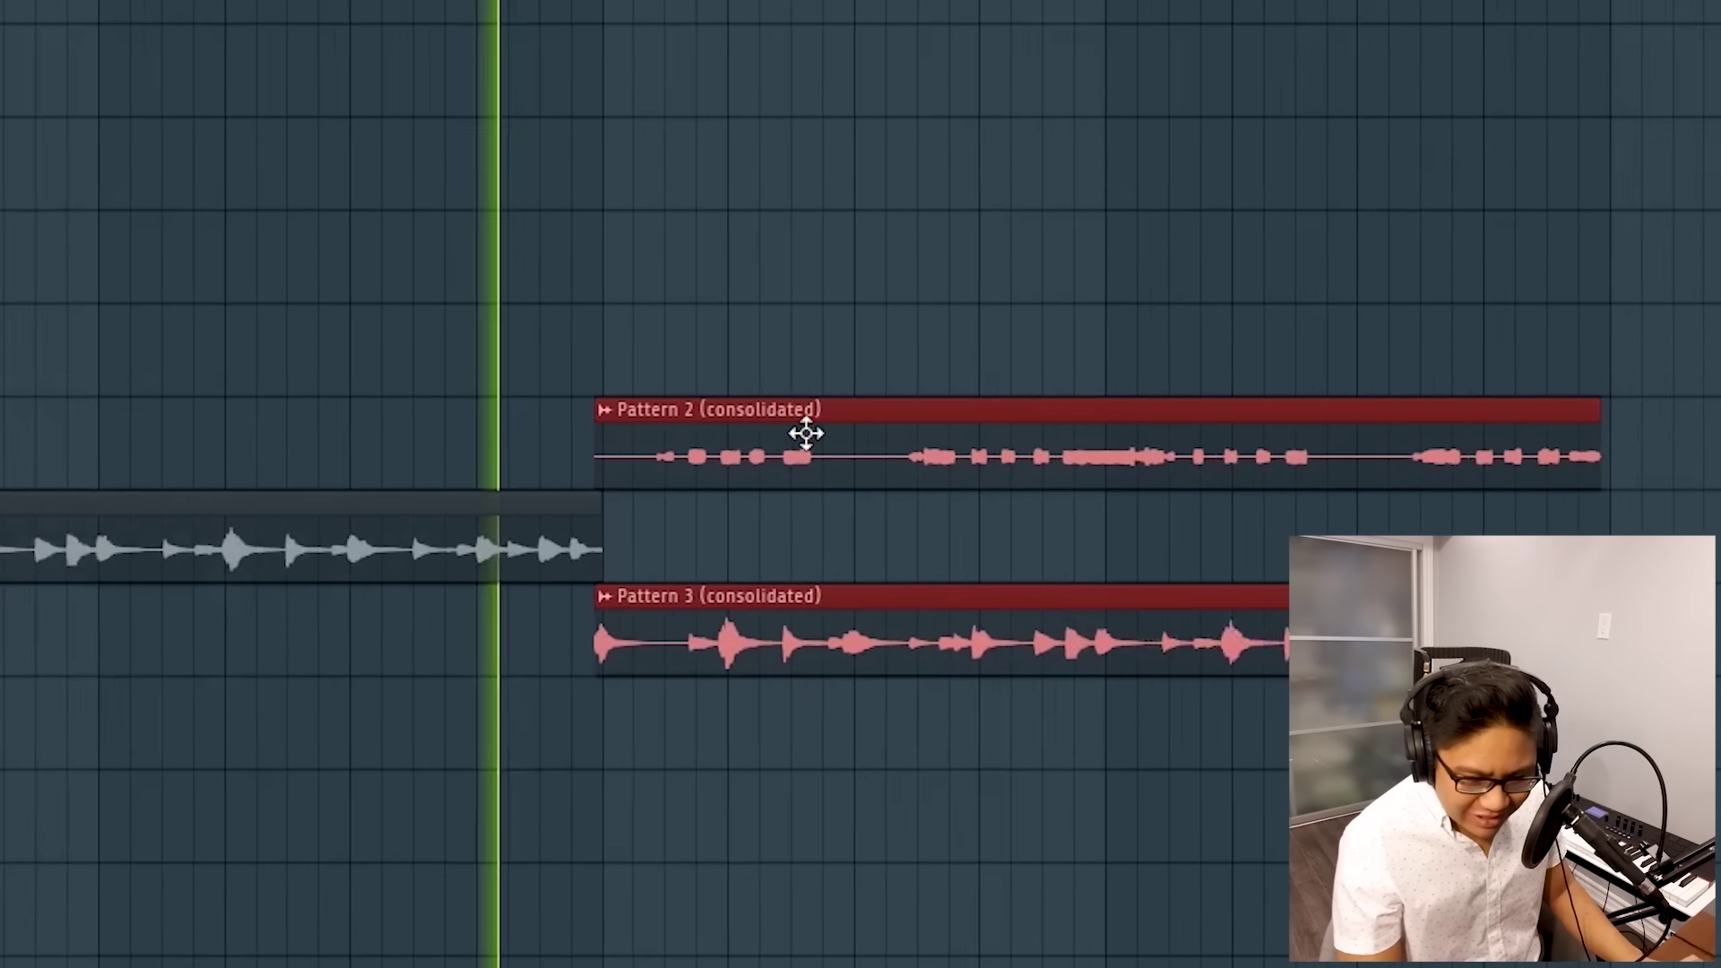
scroll(630, 238, "down", 5)
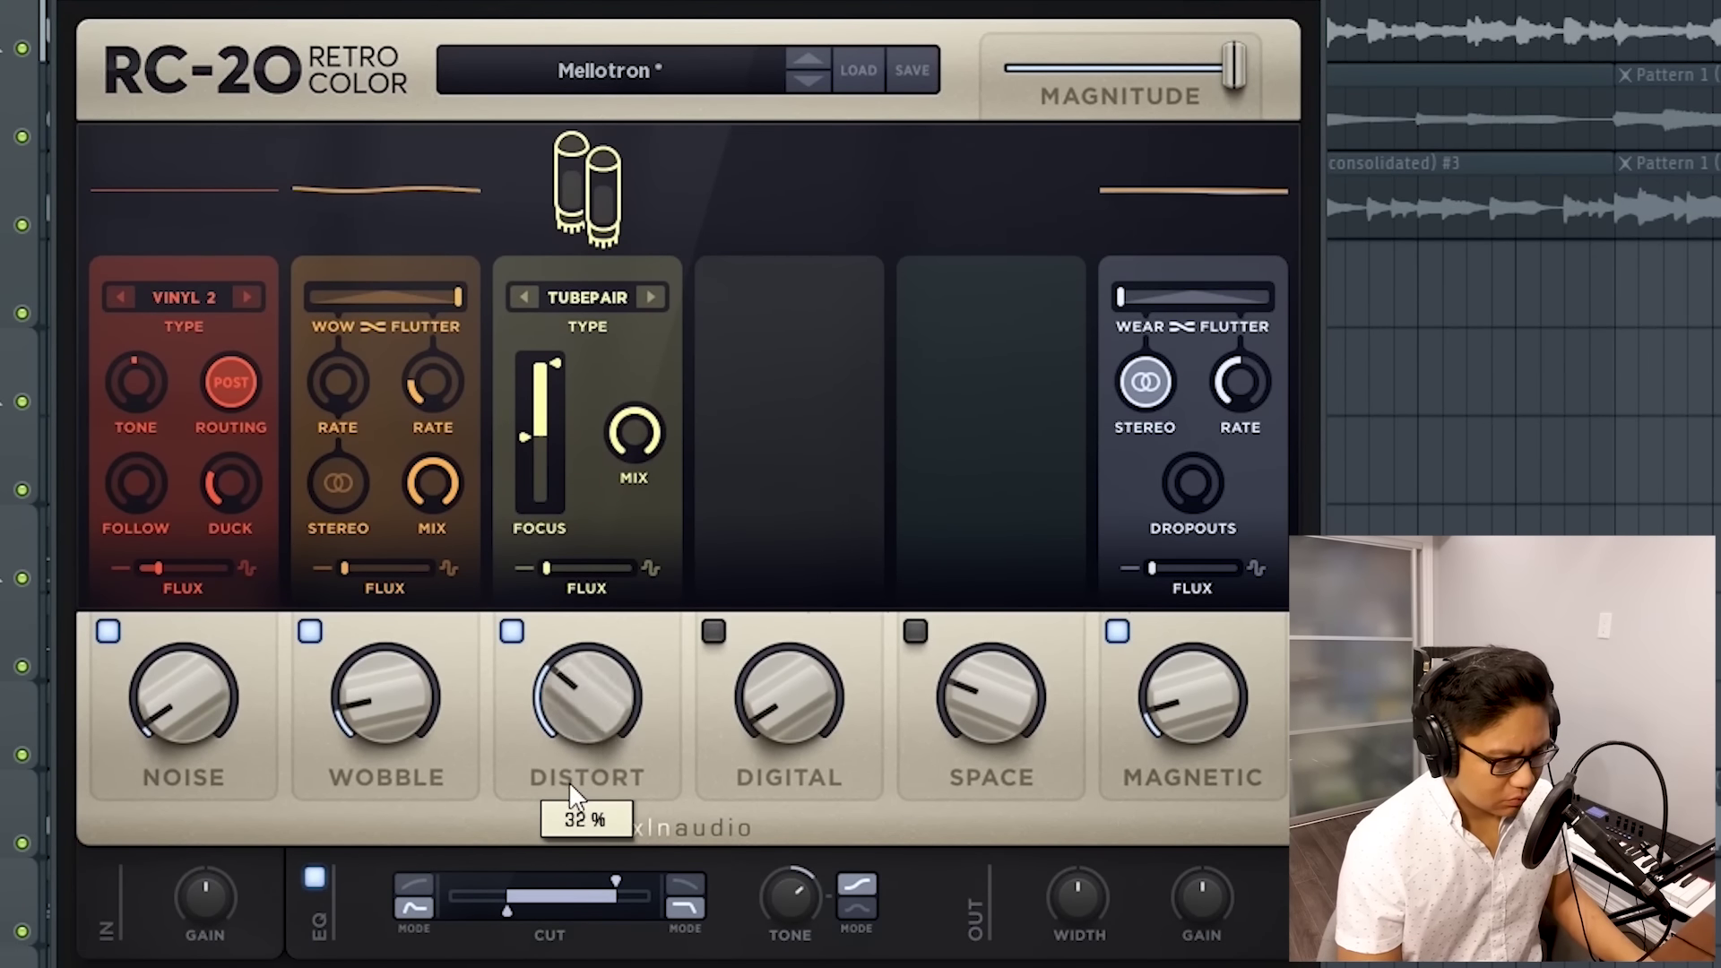
Step: Place the first Drum Loop 4 - 149 BPM audio clip in the playlist at the start of the selected range
scroll(586, 744, "down", 5)
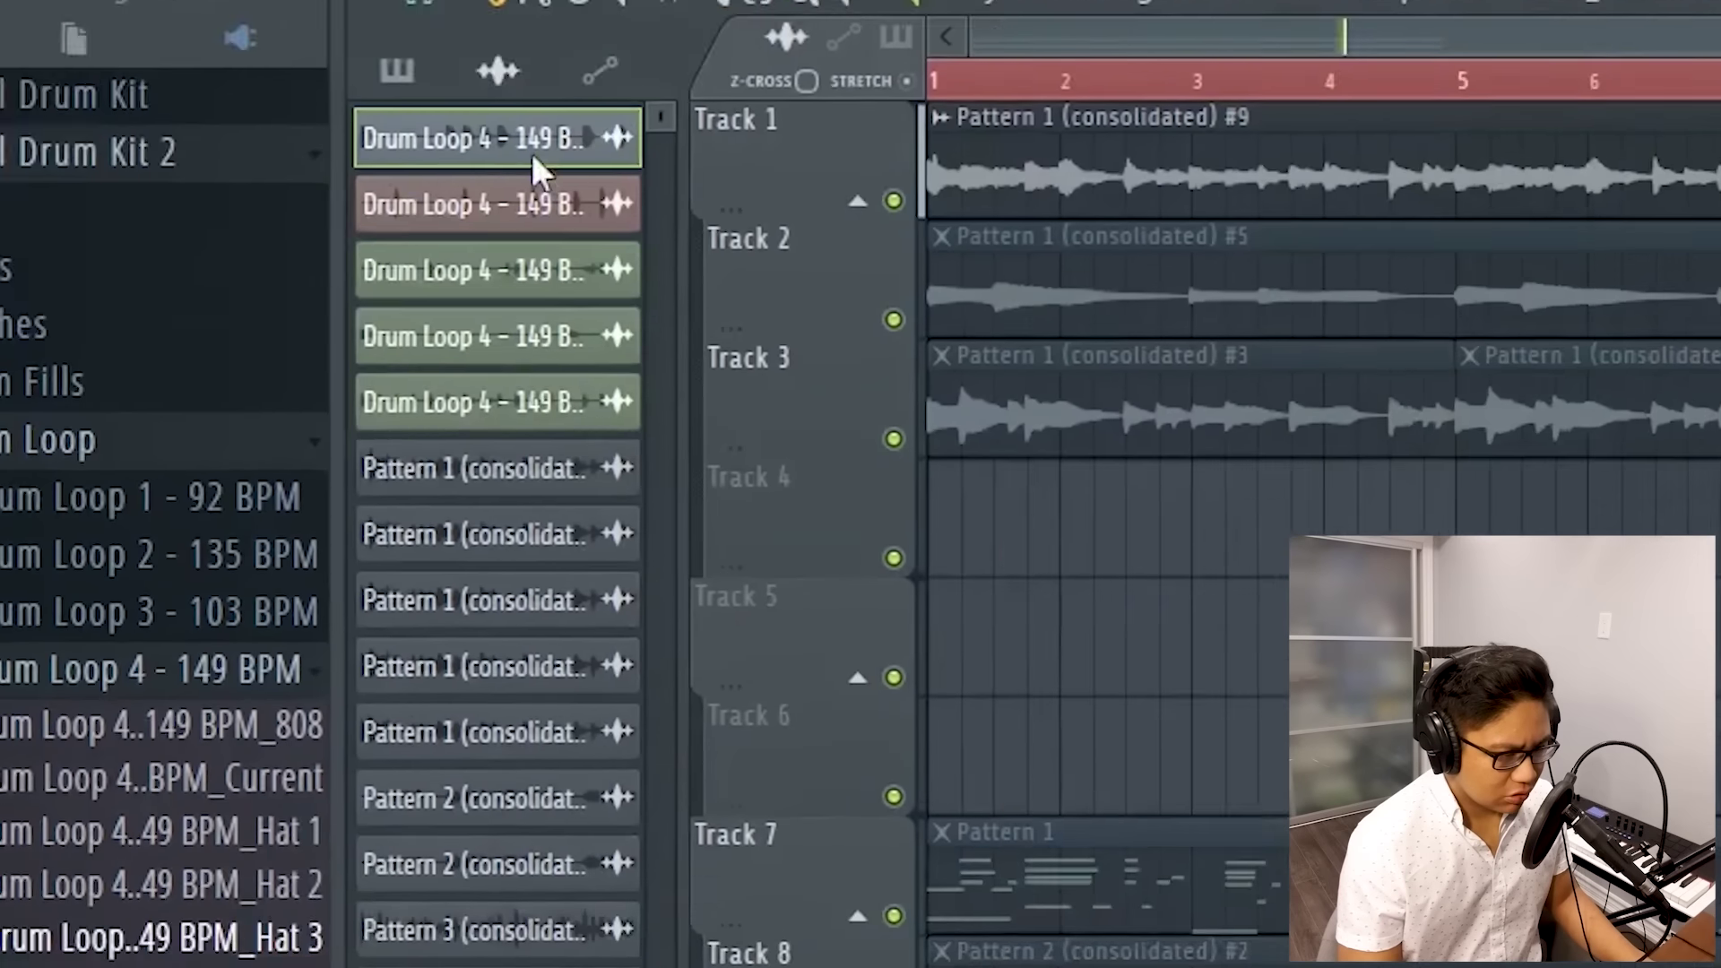
left_click_drag(538, 170, 1334, 848)
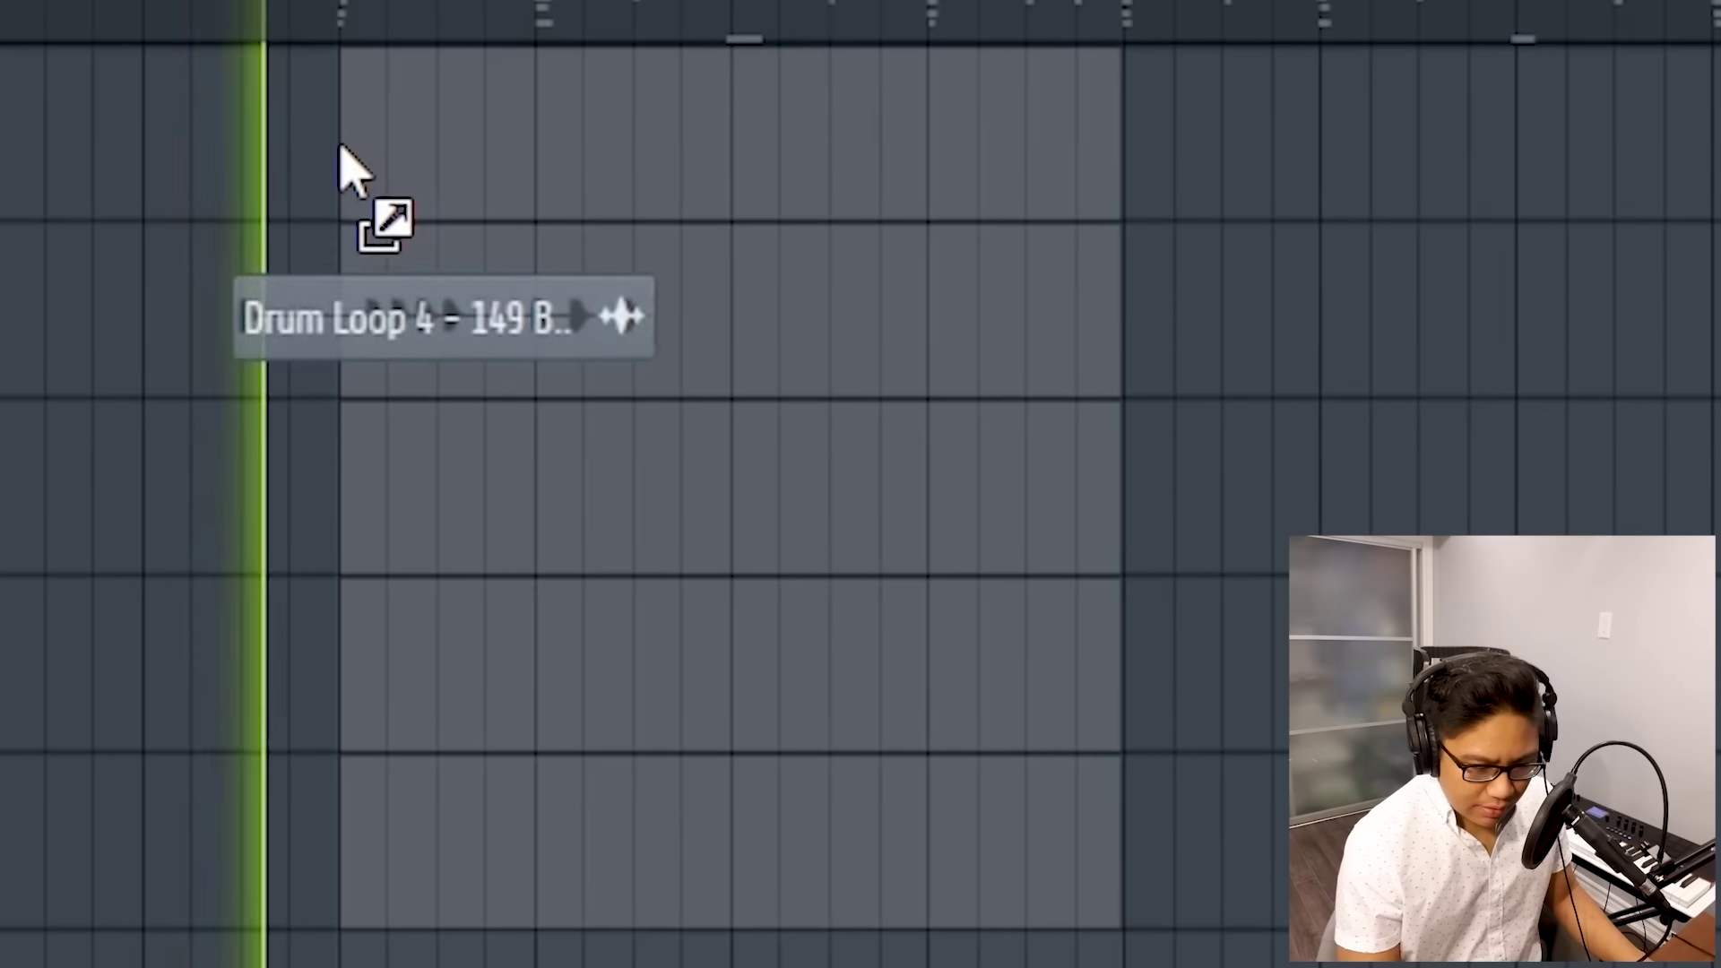
left_click_drag(339, 145, 340, 147)
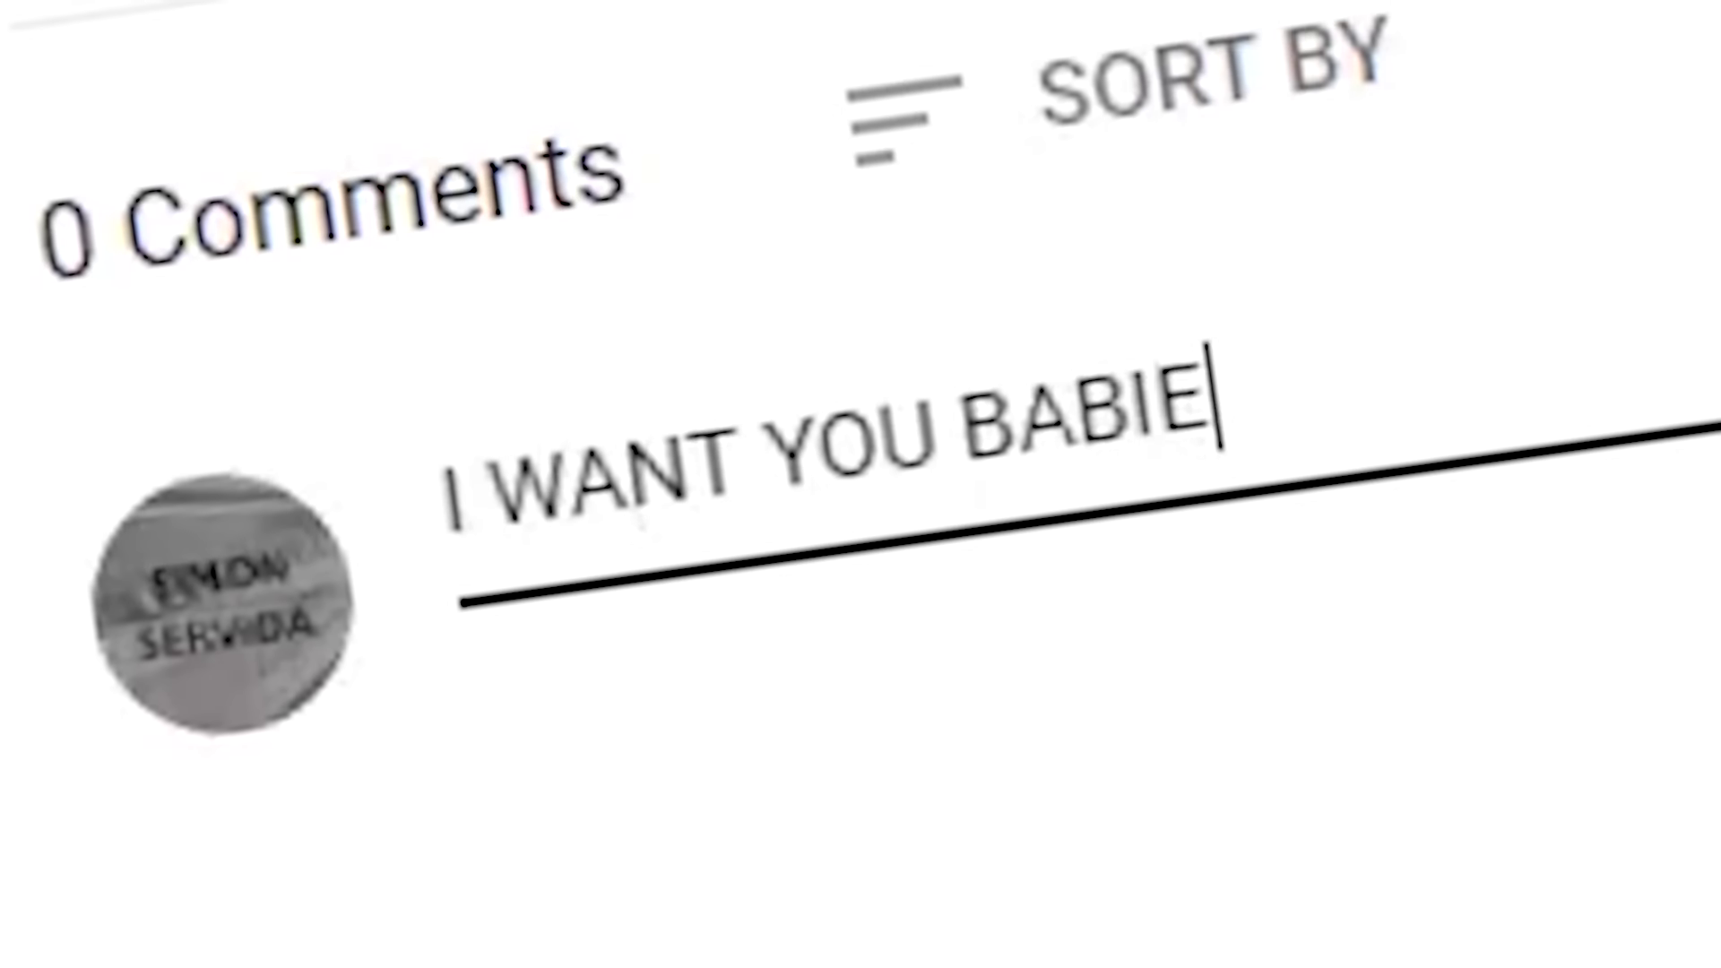
Step: Switch to the YouTube video page and finish writing the comment "I WANT YOU BABIES!!!OASNOSAJNOSFN"
type("S!!!OASNOSAJNOSFN")
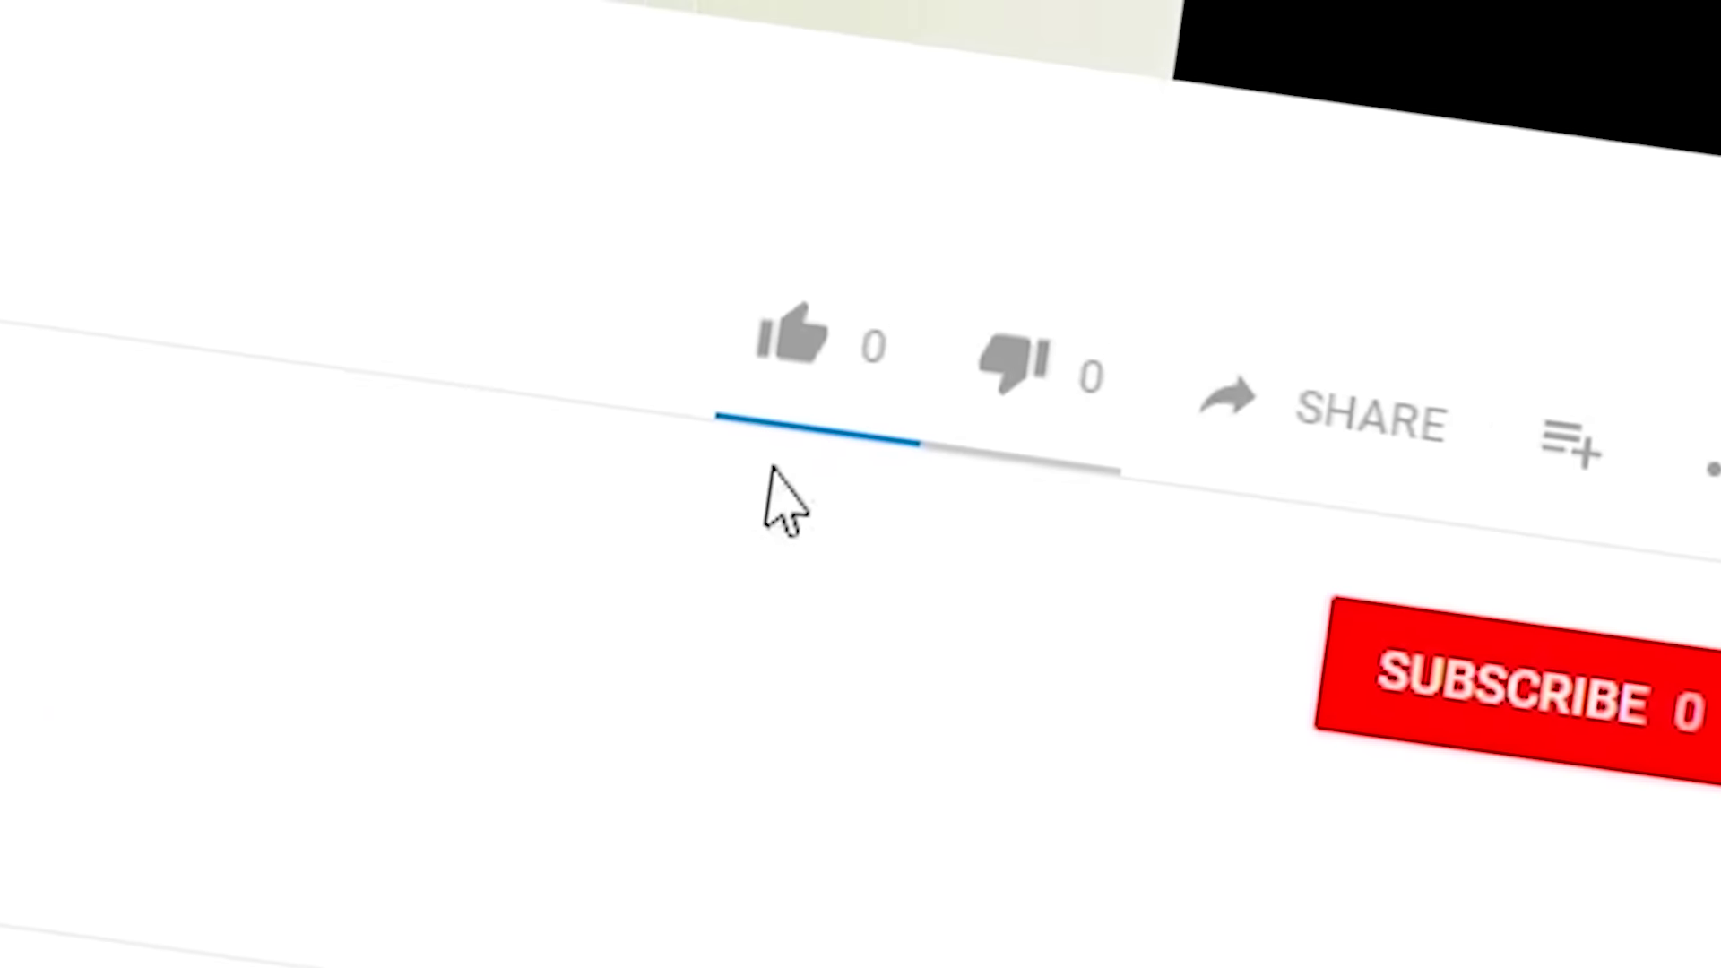
Step: Like the YouTube video and subscribe to the channel
left_click(748, 403)
left_click(1399, 610)
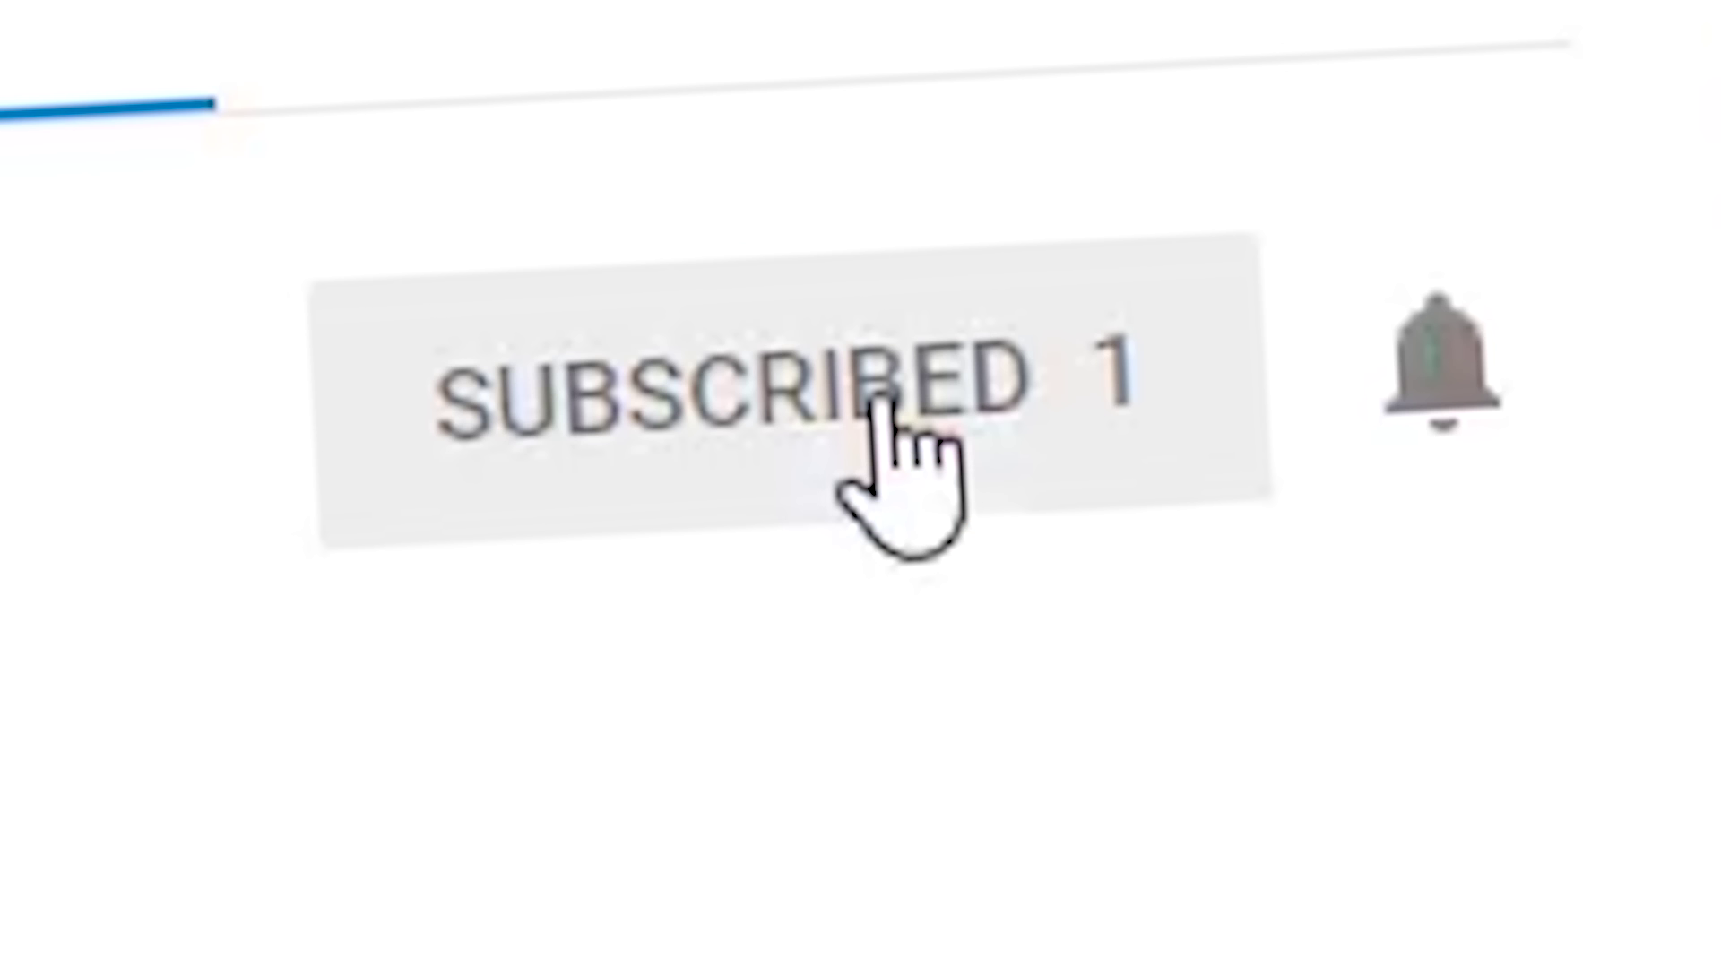